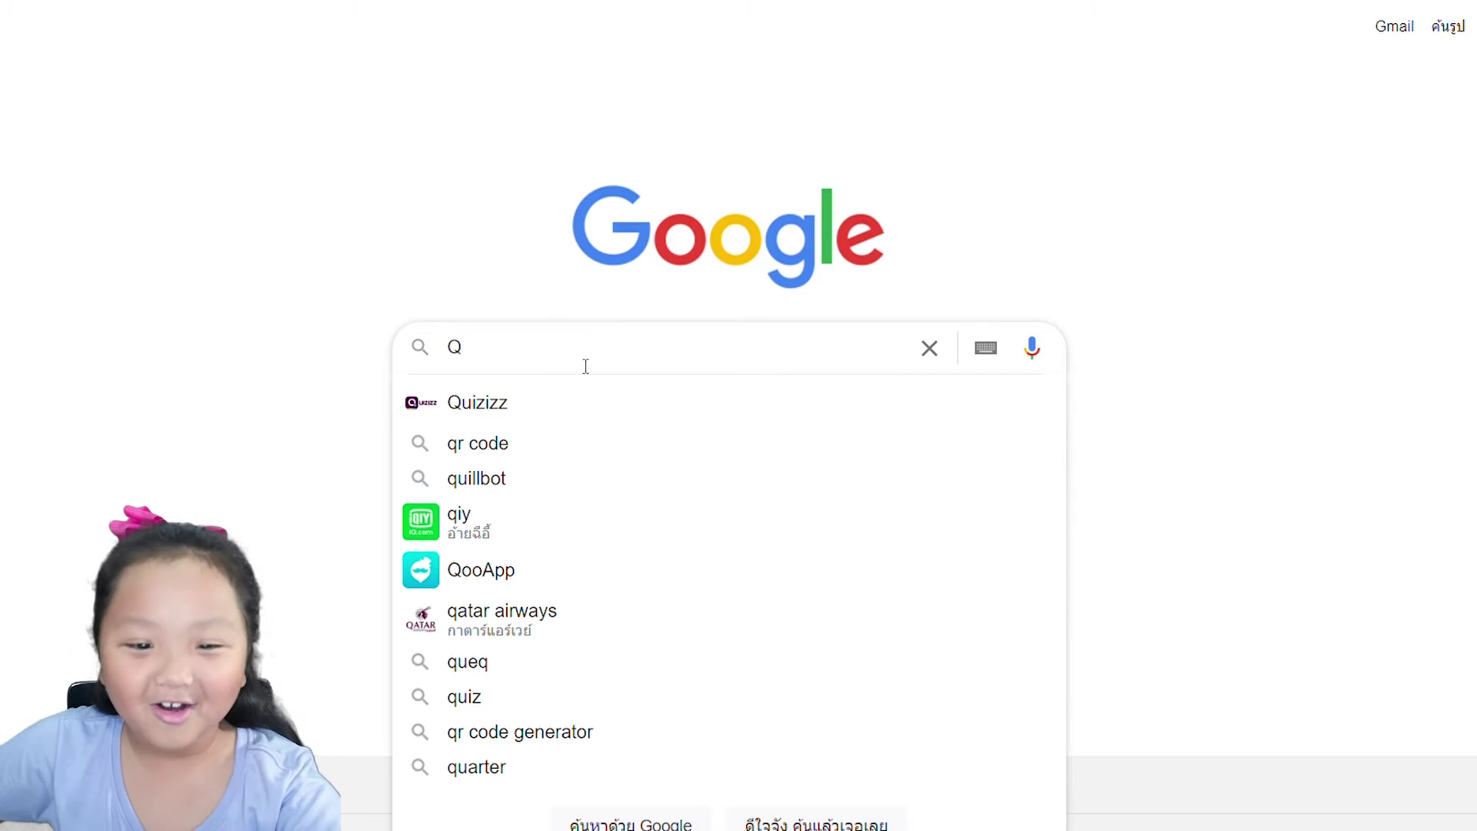
Step: Search Google for quizizz and open the Quizizz website from the results
left_click(527, 418)
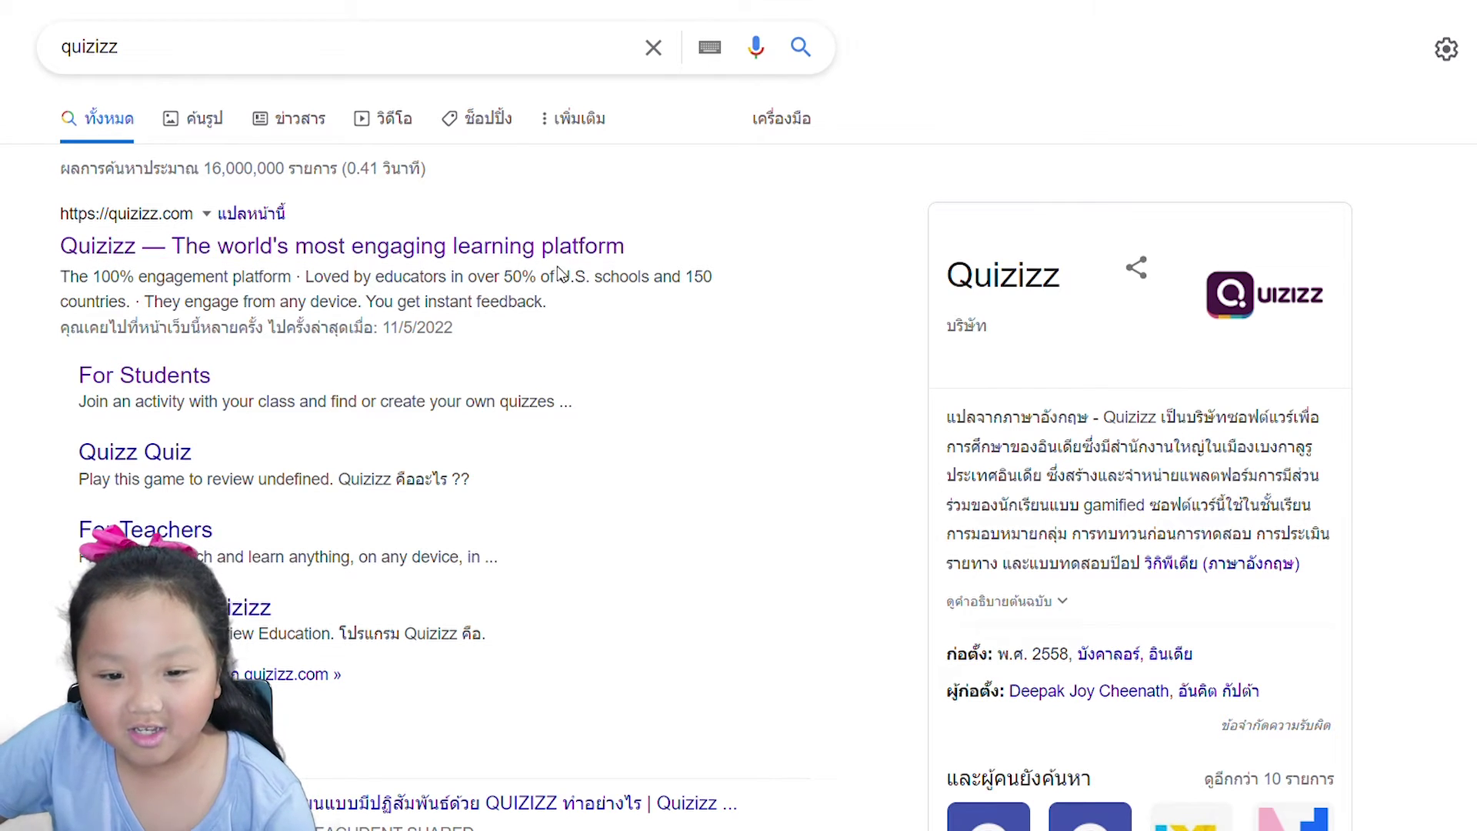
left_click(580, 256)
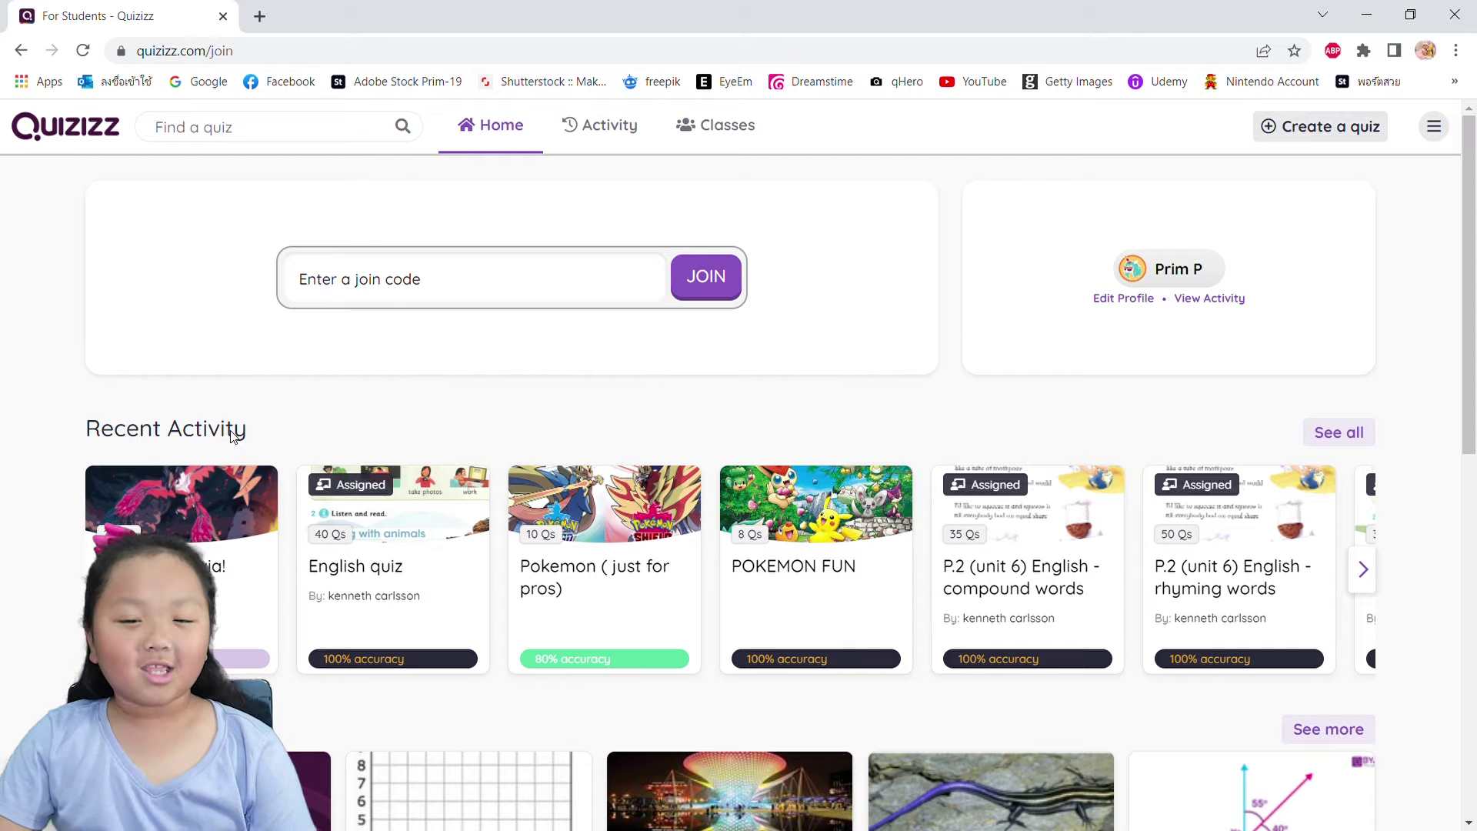
Step: Scroll the Quizizz join-code page and go to the list of already created quizzes
scroll(231, 436, "down", 1)
scroll(229, 433, "down", 3)
scroll(231, 435, "up", 4)
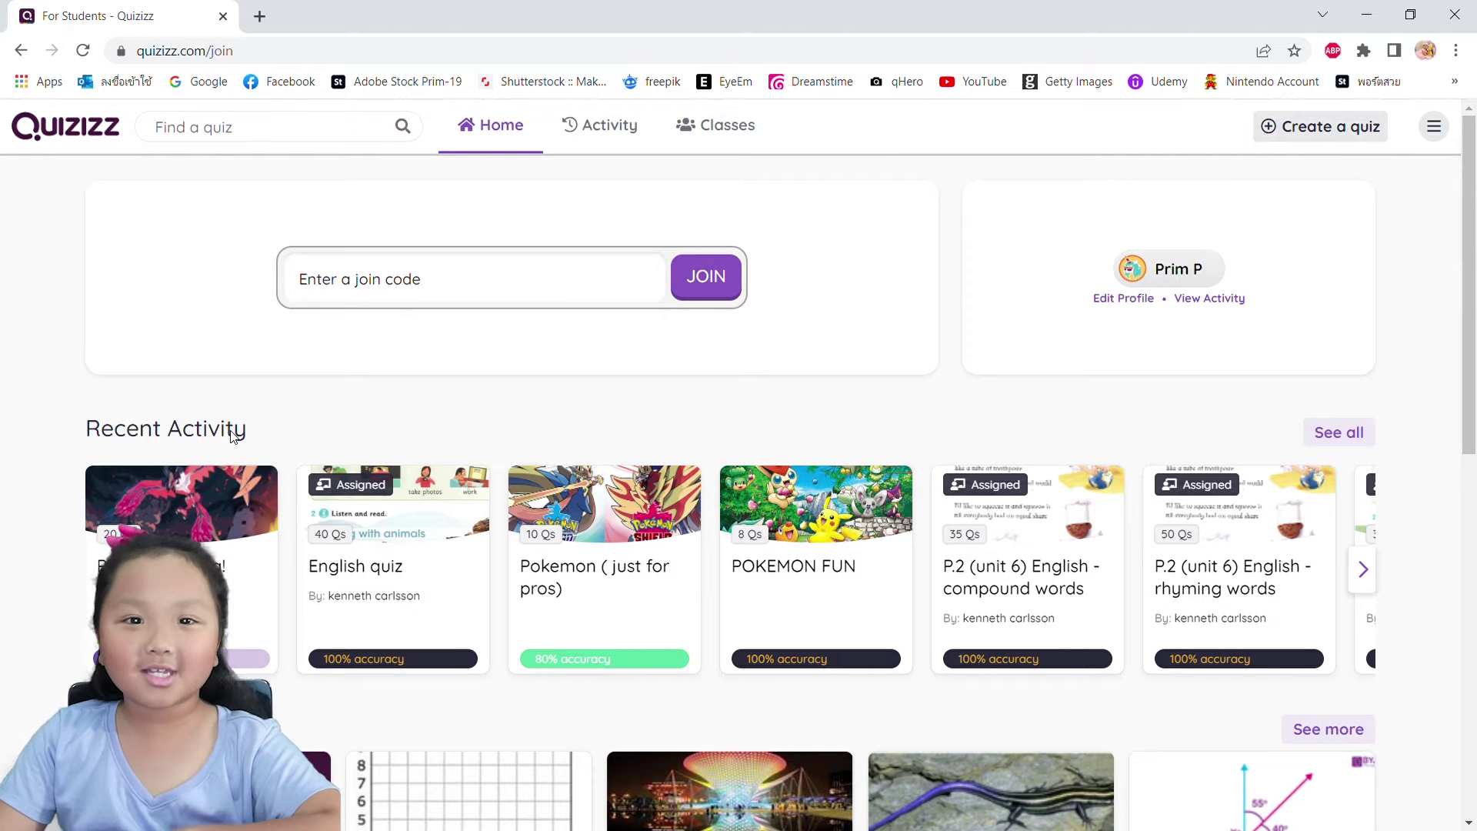
left_click(599, 124)
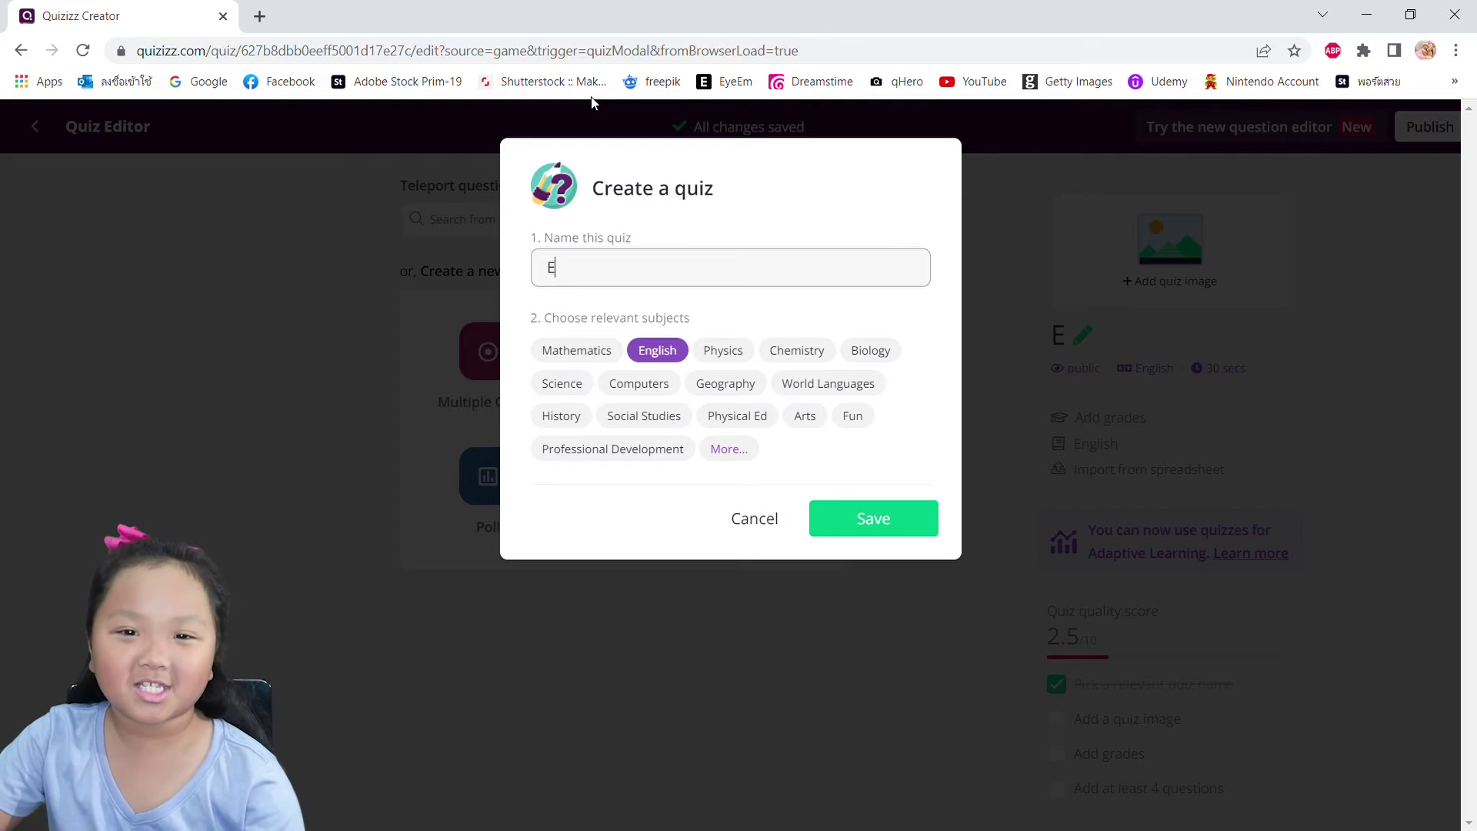
Step: Change the quiz subject to Science, rename it 'the solar system', save, and start a multiple-choice question
left_click(565, 392)
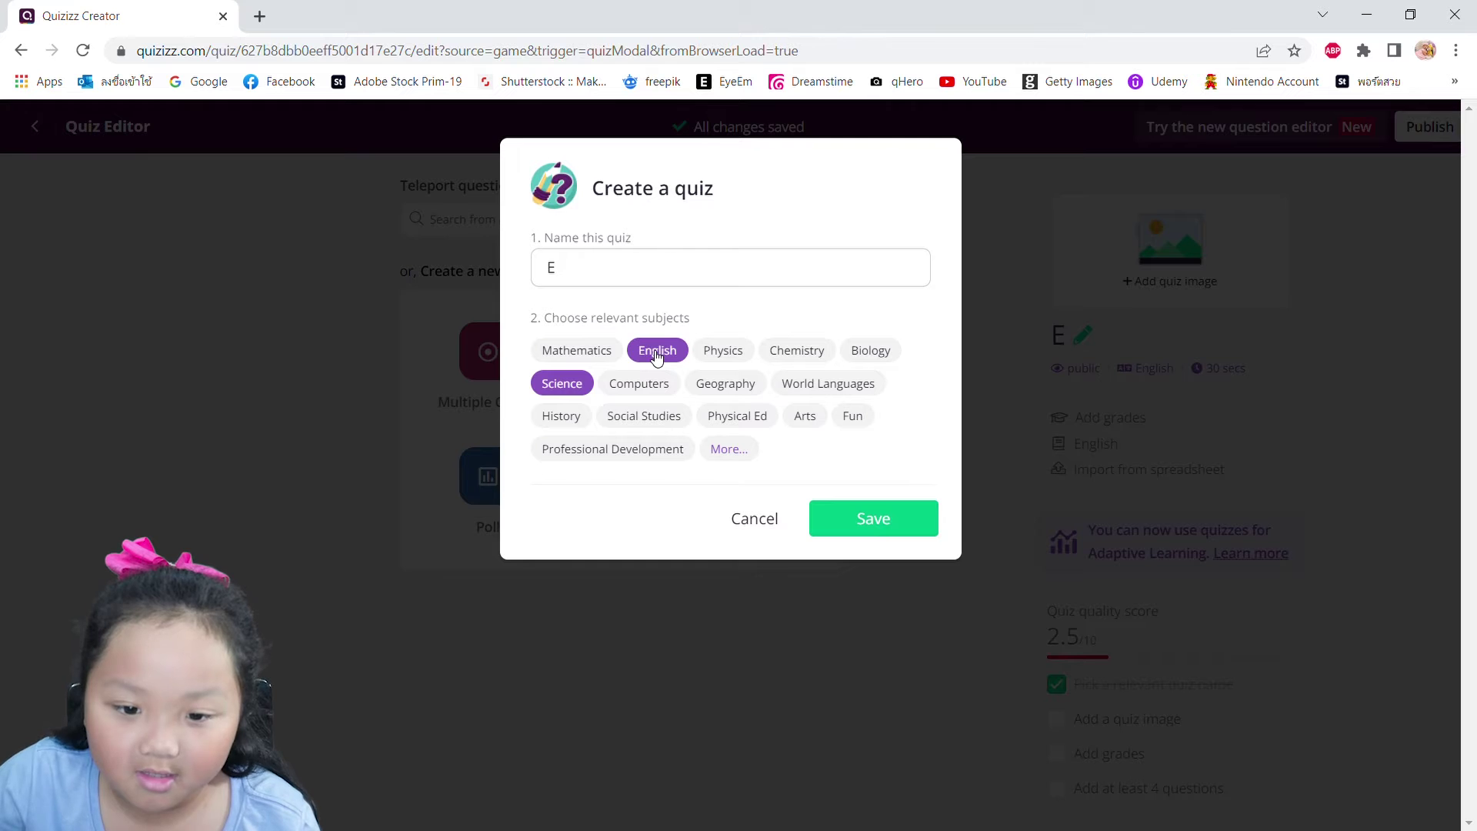
left_click(640, 283)
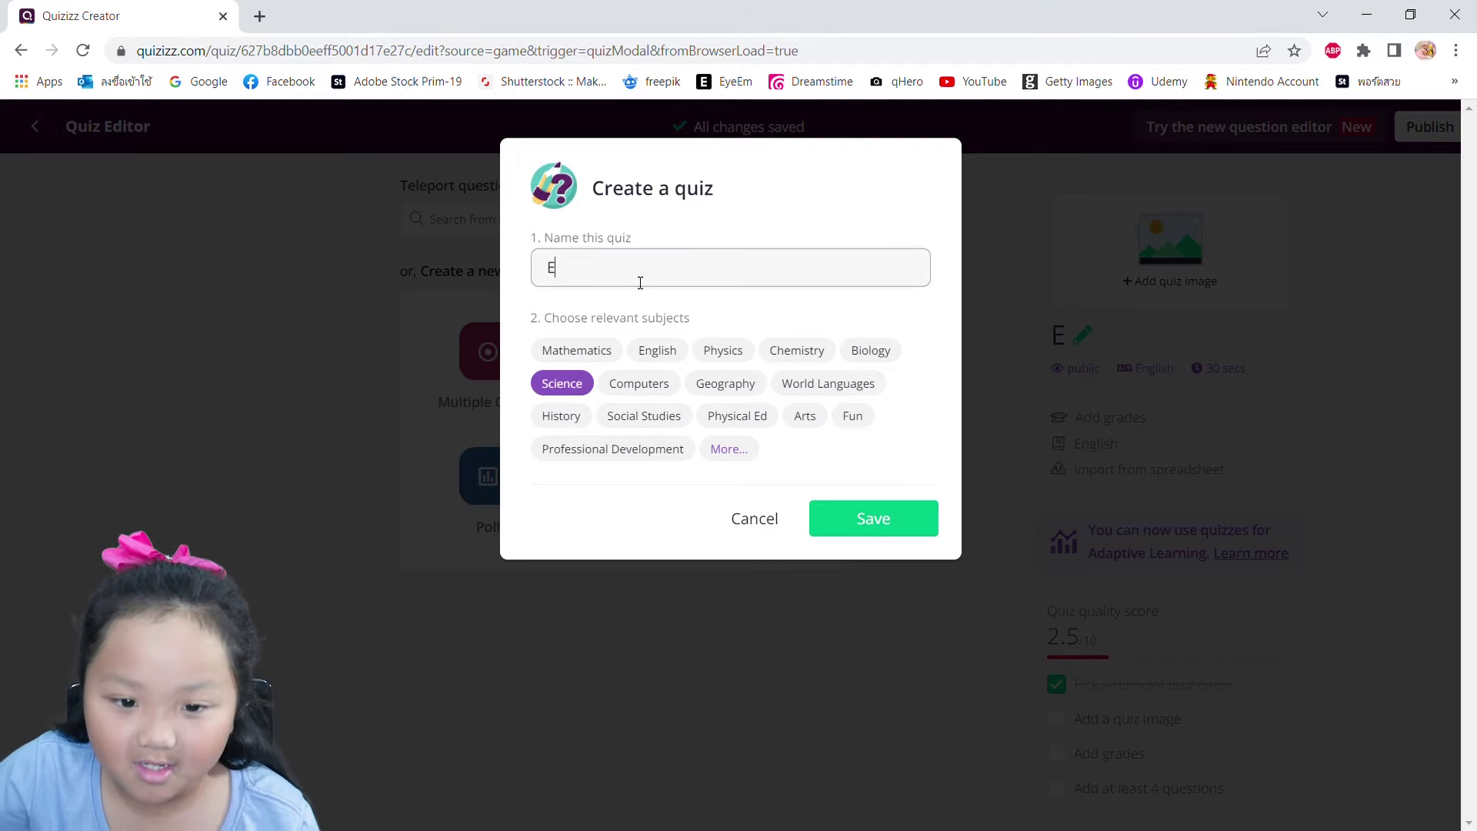
key("BackSpace")
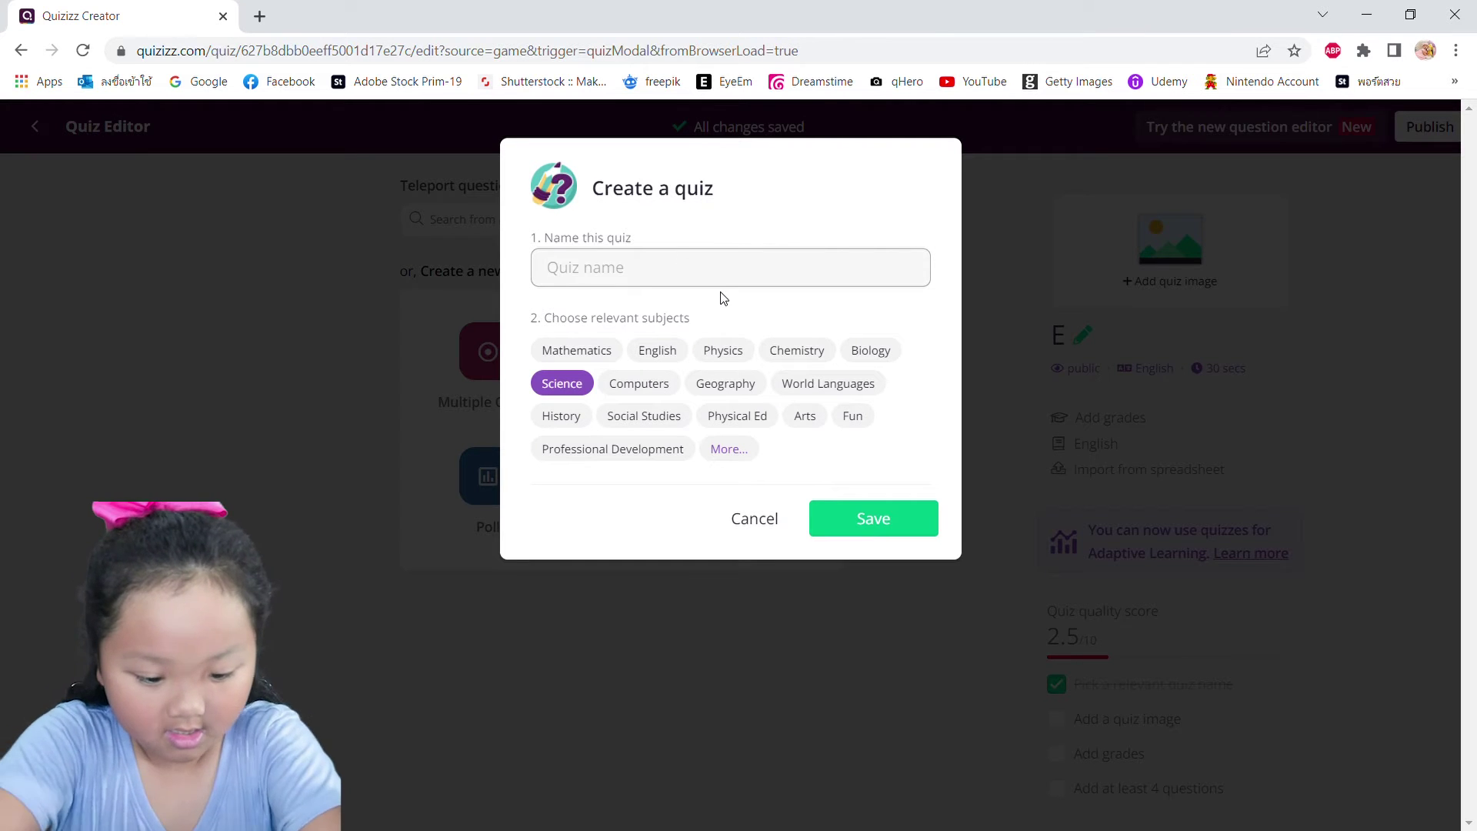
type("the")
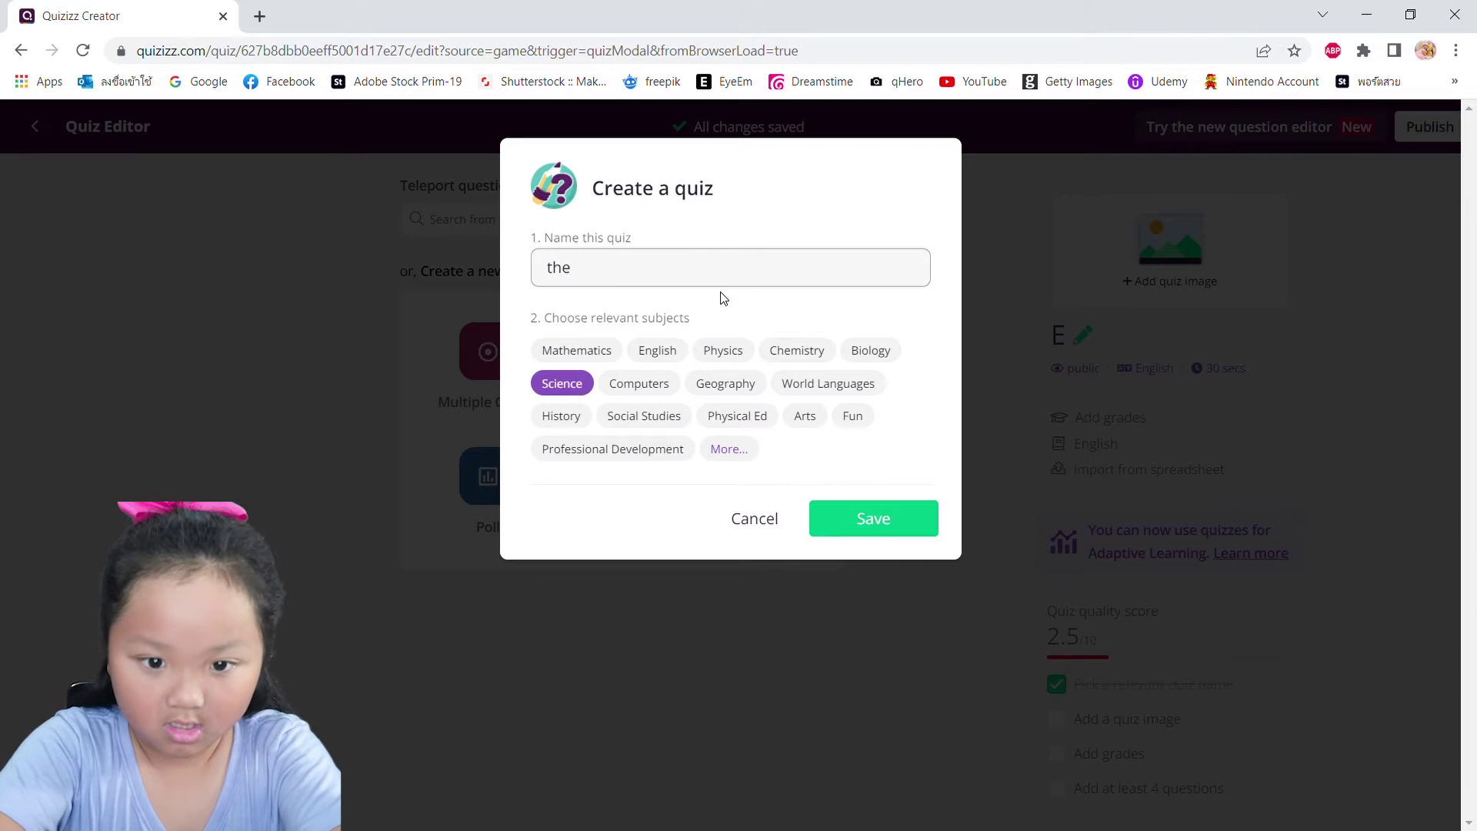
type(" solar syst")
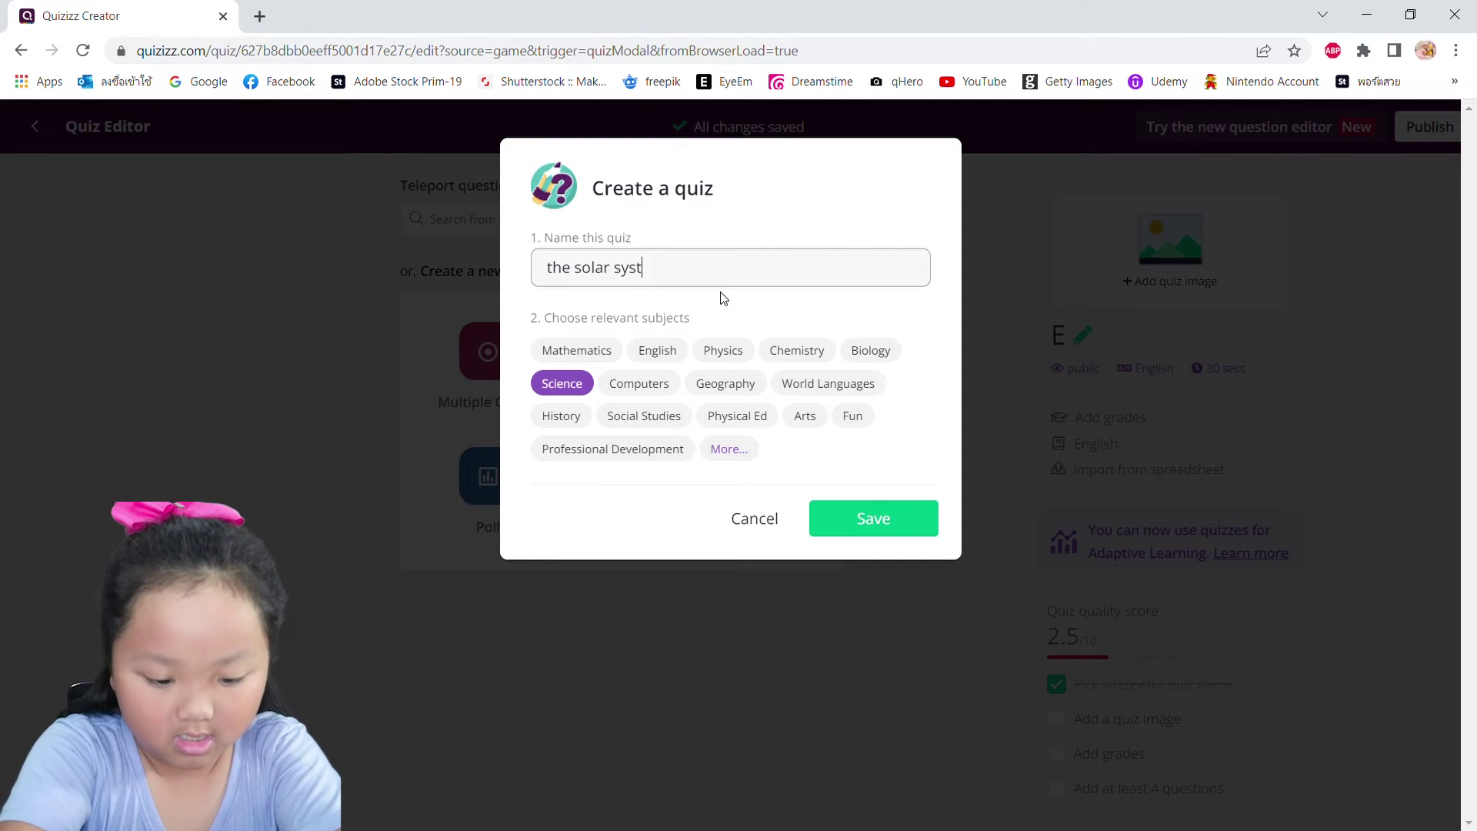
type("em")
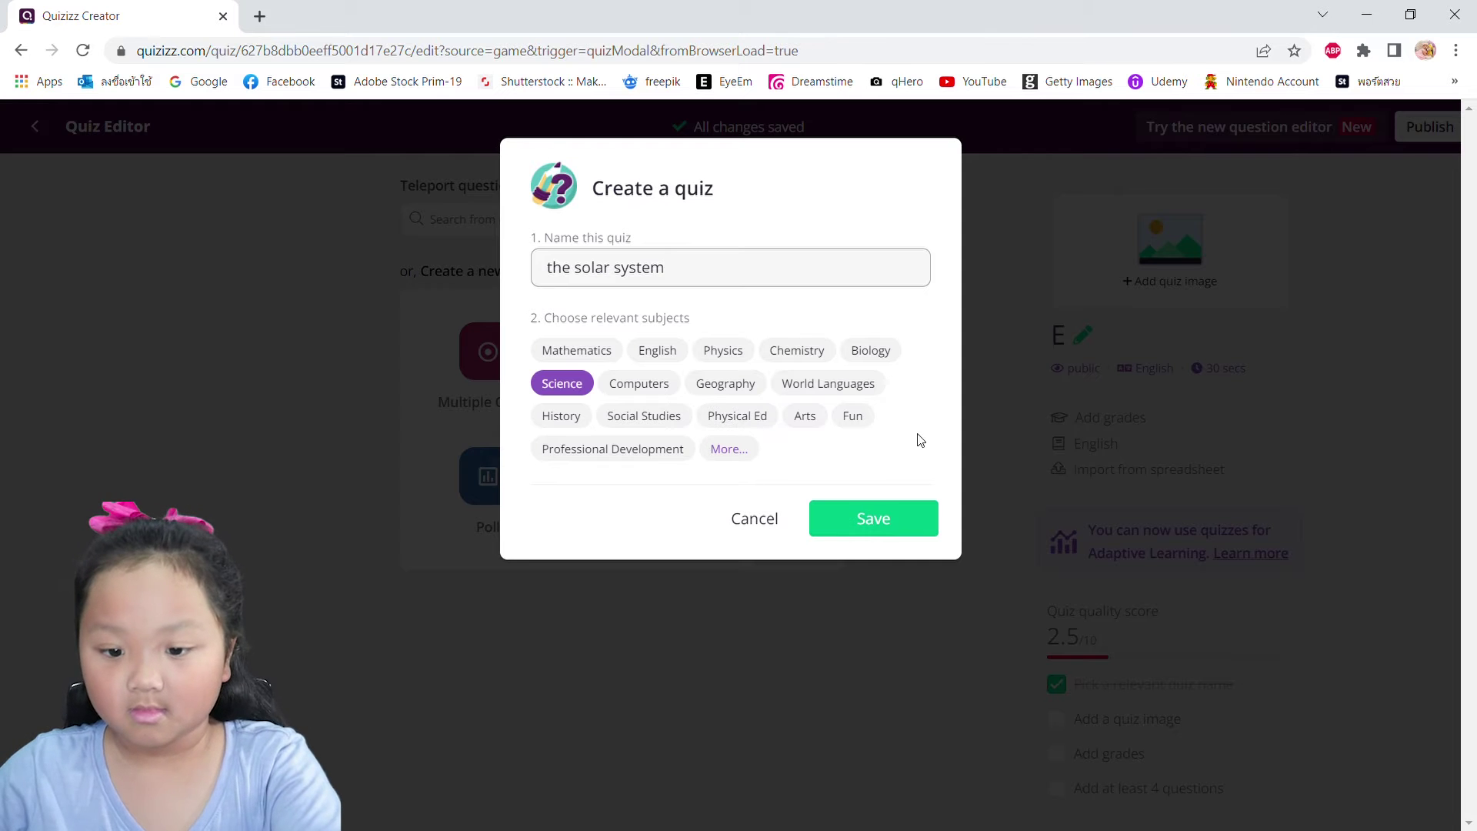
left_click(879, 514)
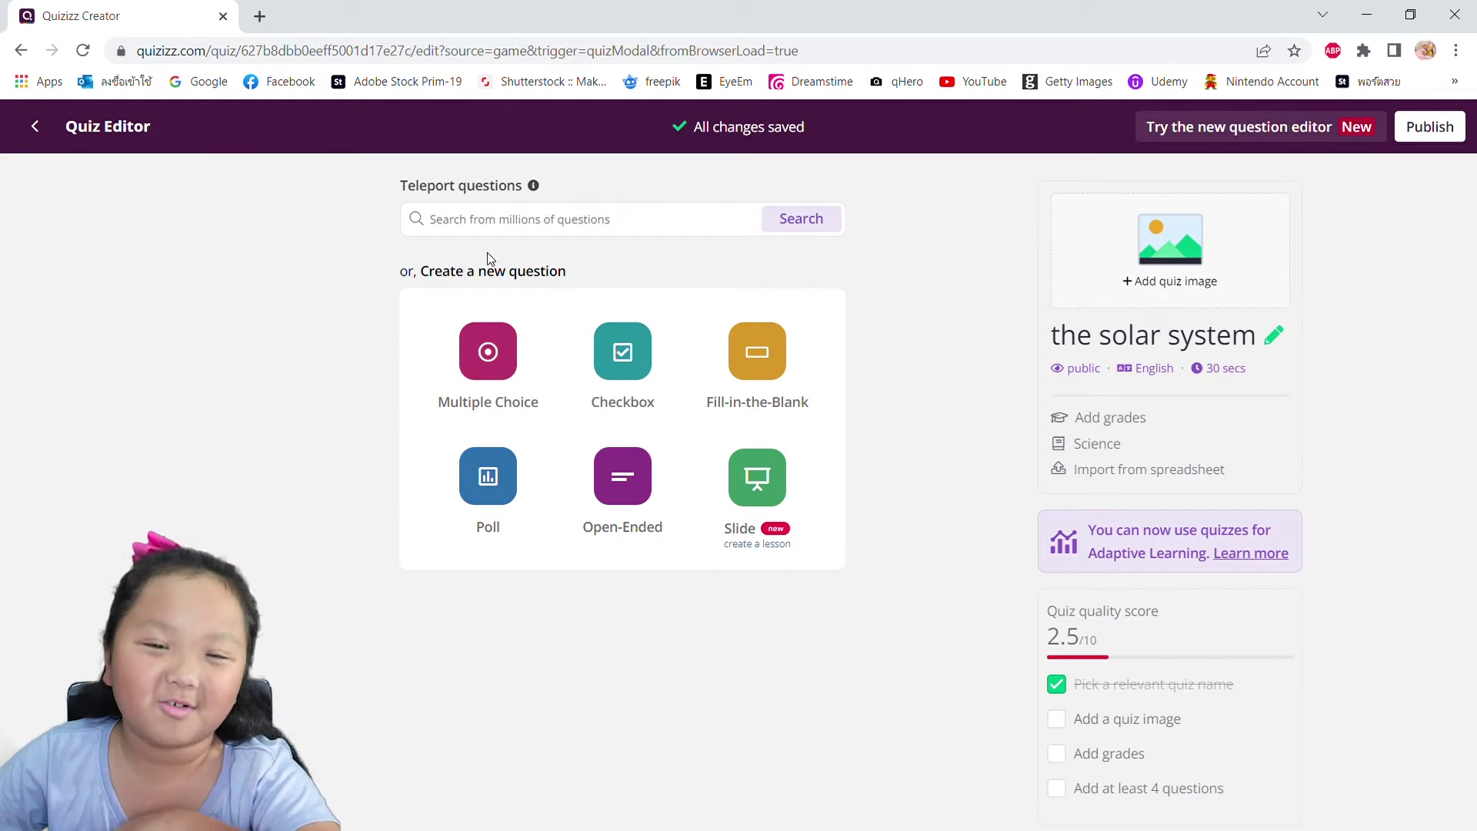
left_click(495, 373)
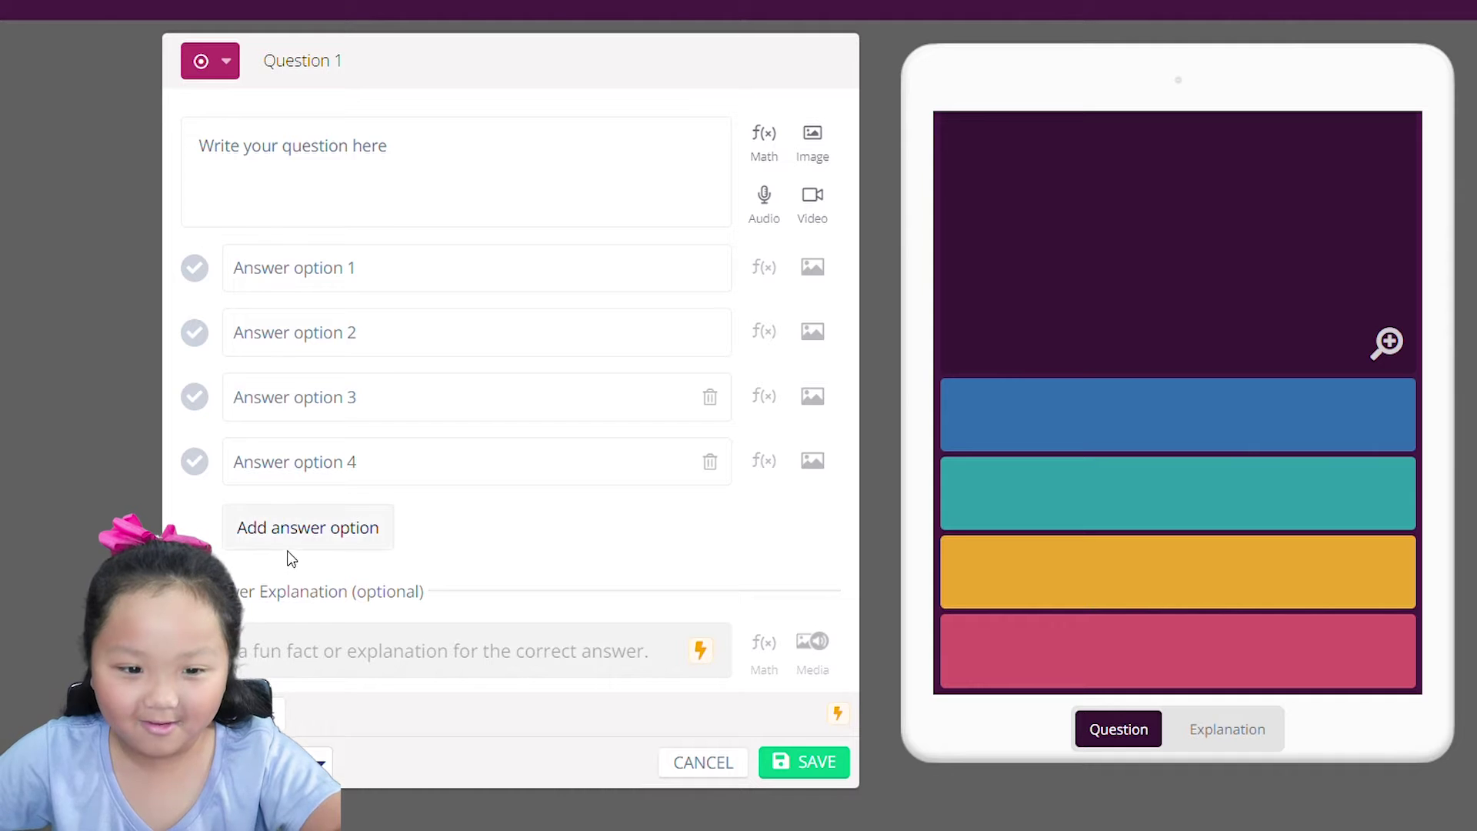
Step: Write Question 1 as 'How many planets are in the solar system', inserting the missing 'are'
left_click(466, 223)
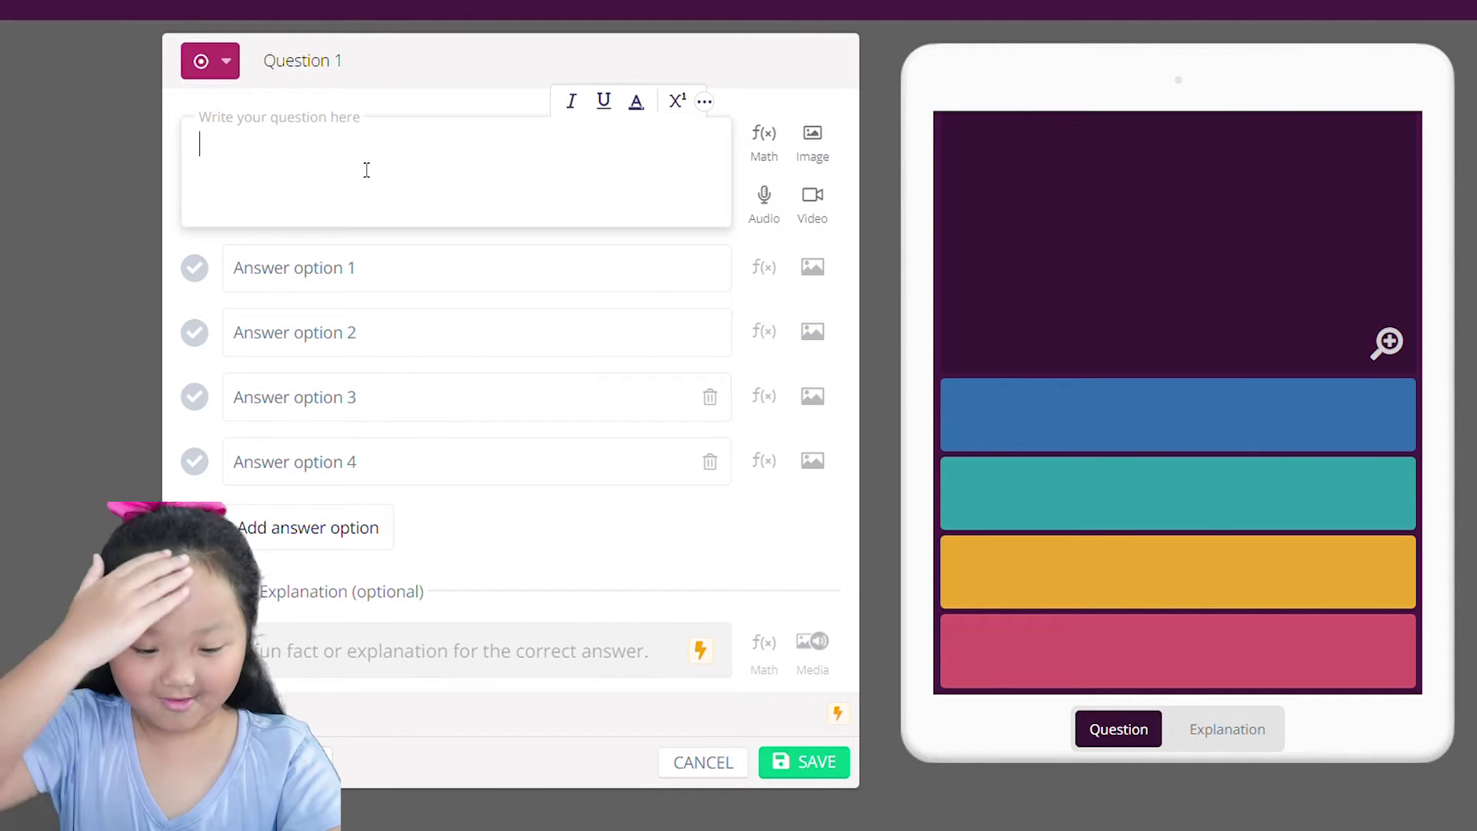
type("How man")
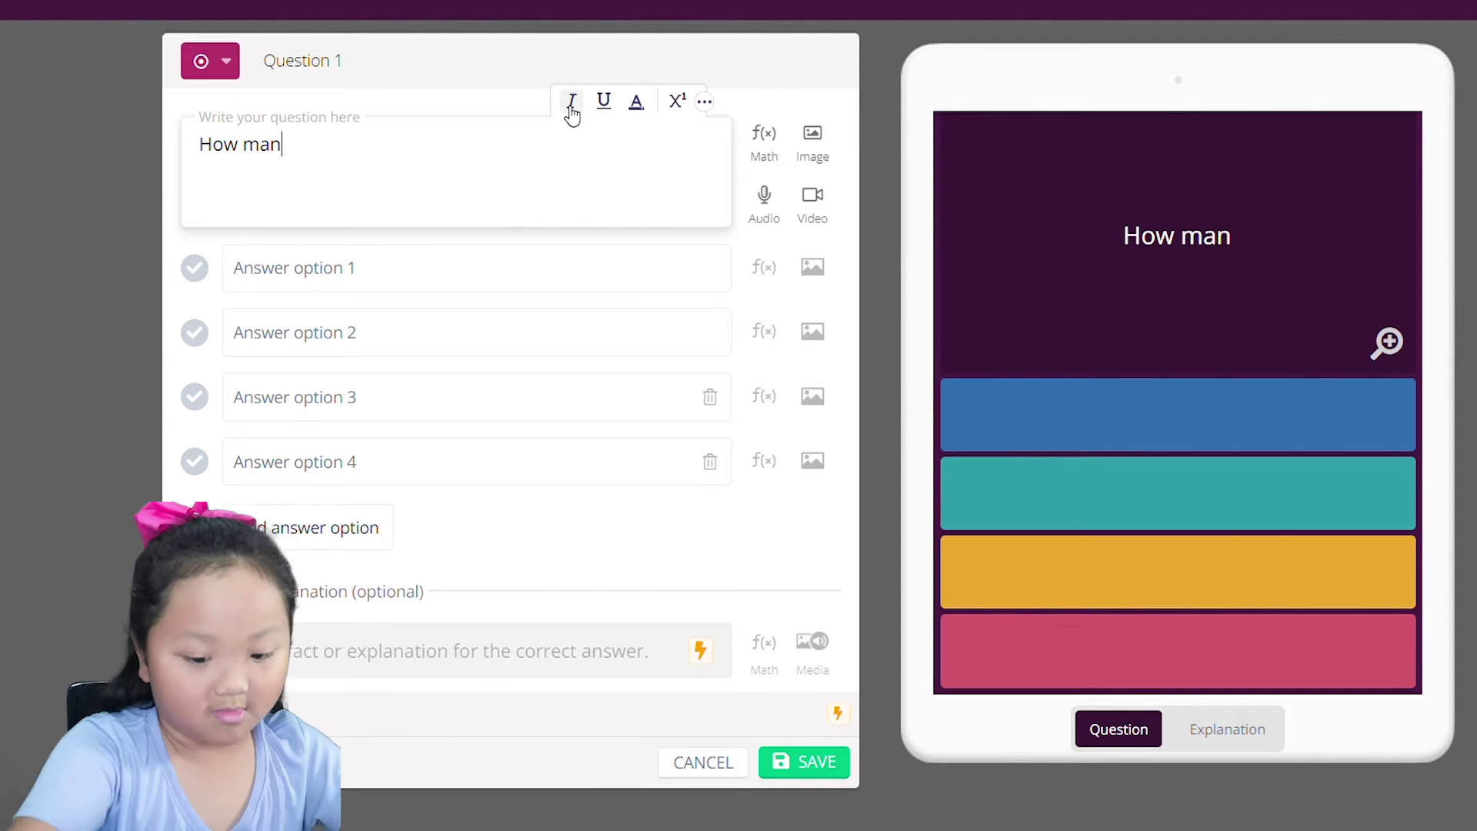
type("y ")
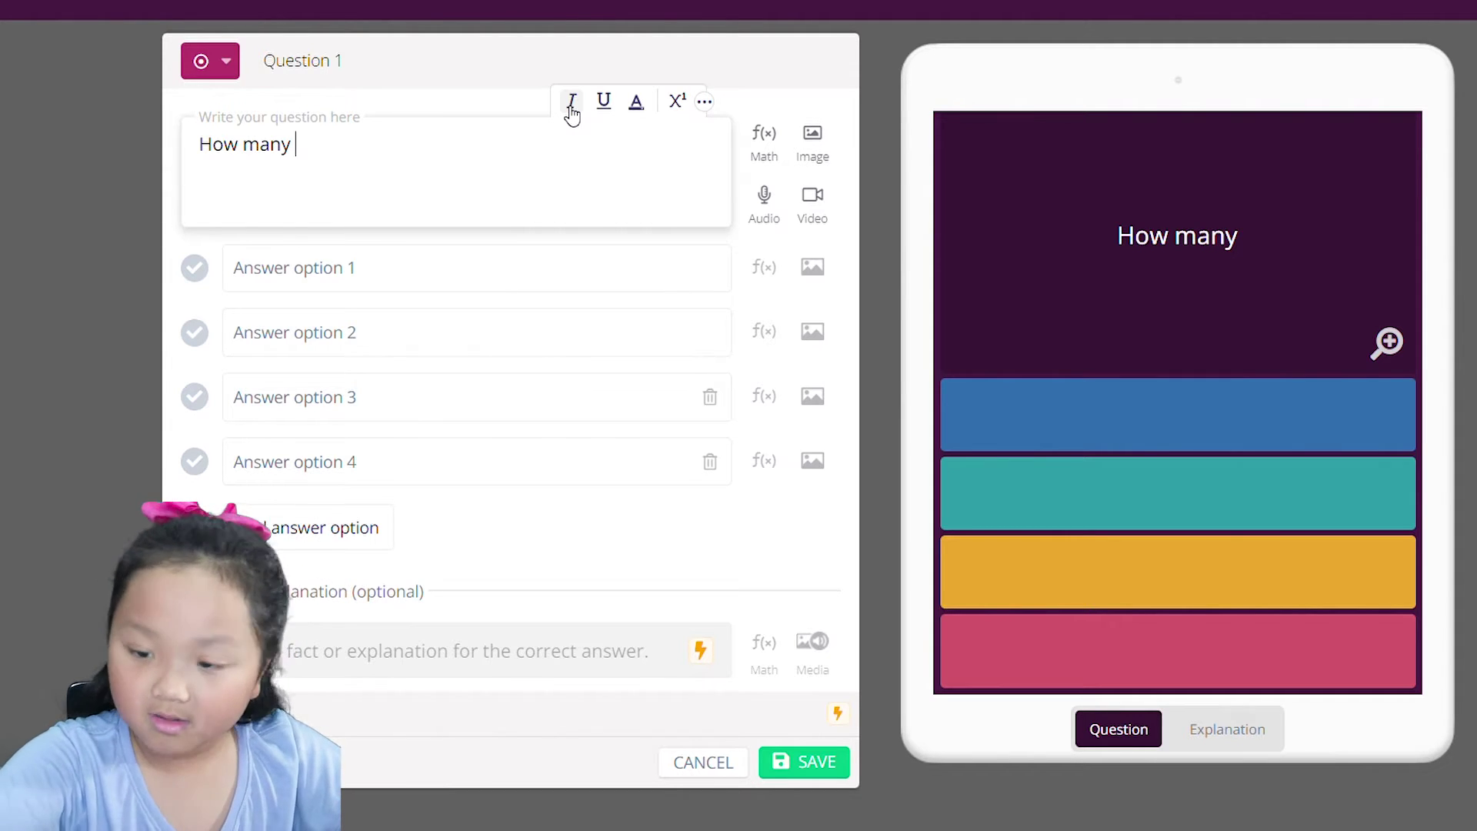
type("pla")
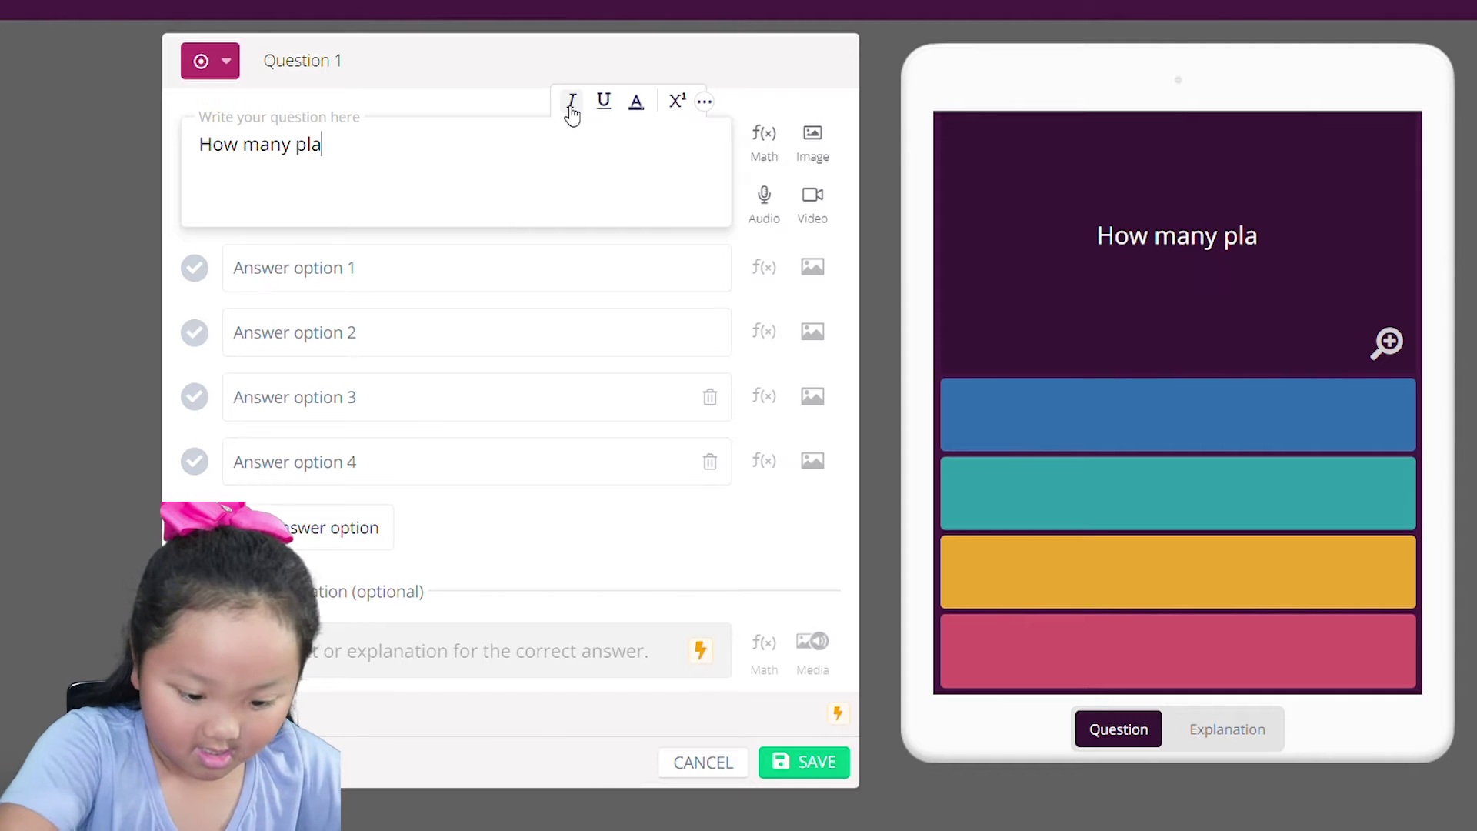
type("nets")
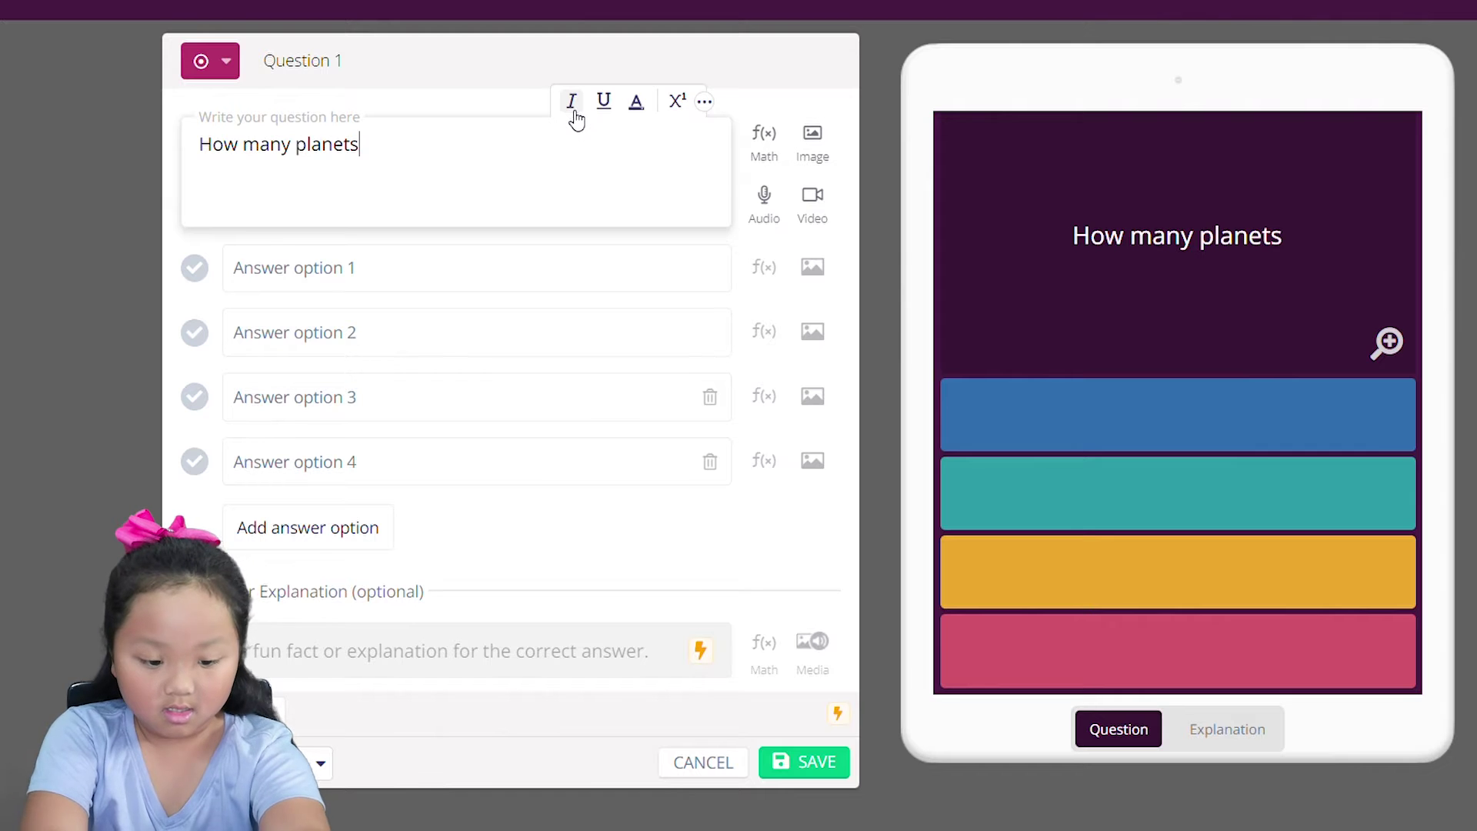
type("in ")
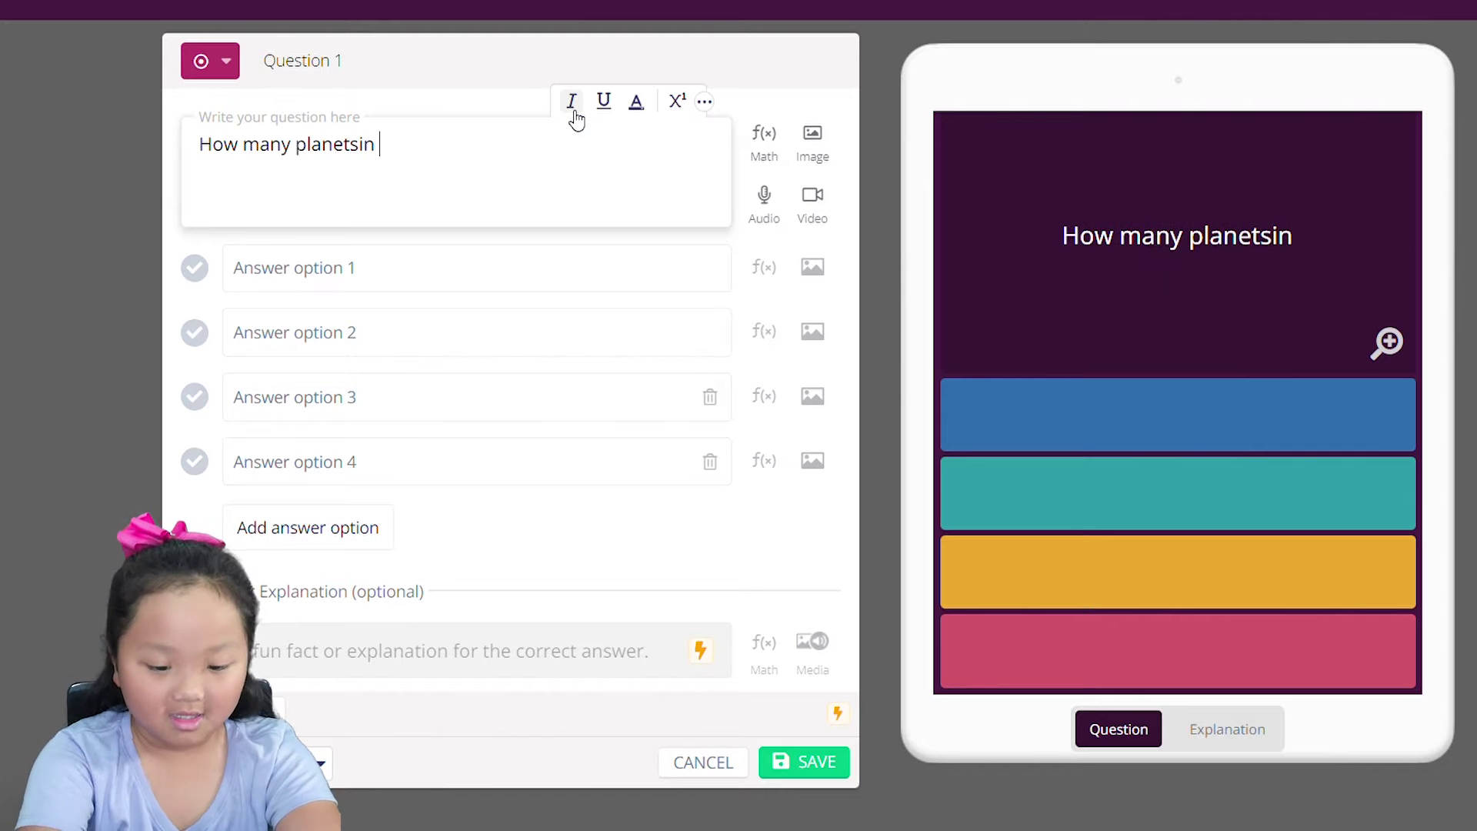
type("th")
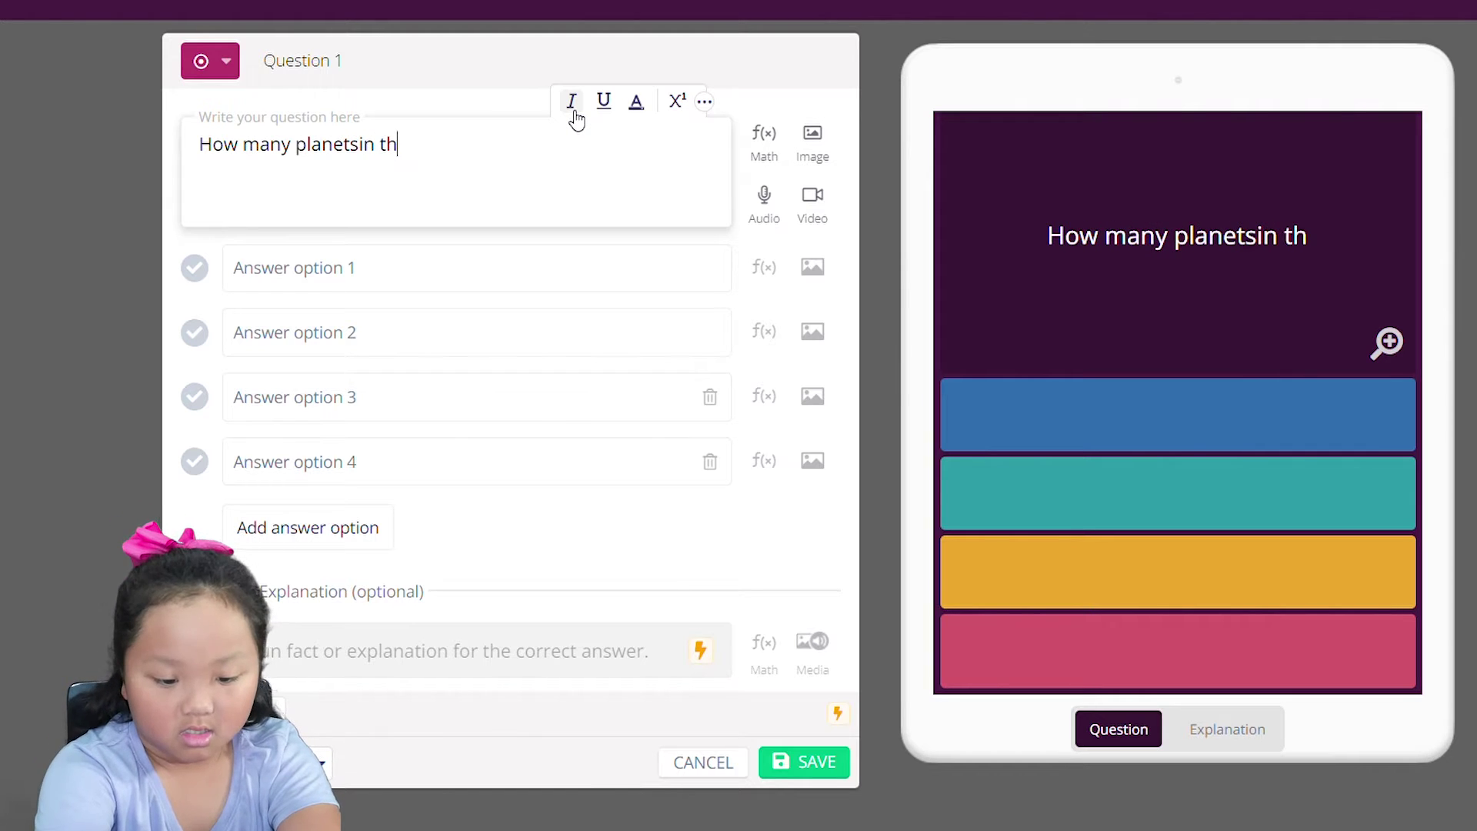
type("e")
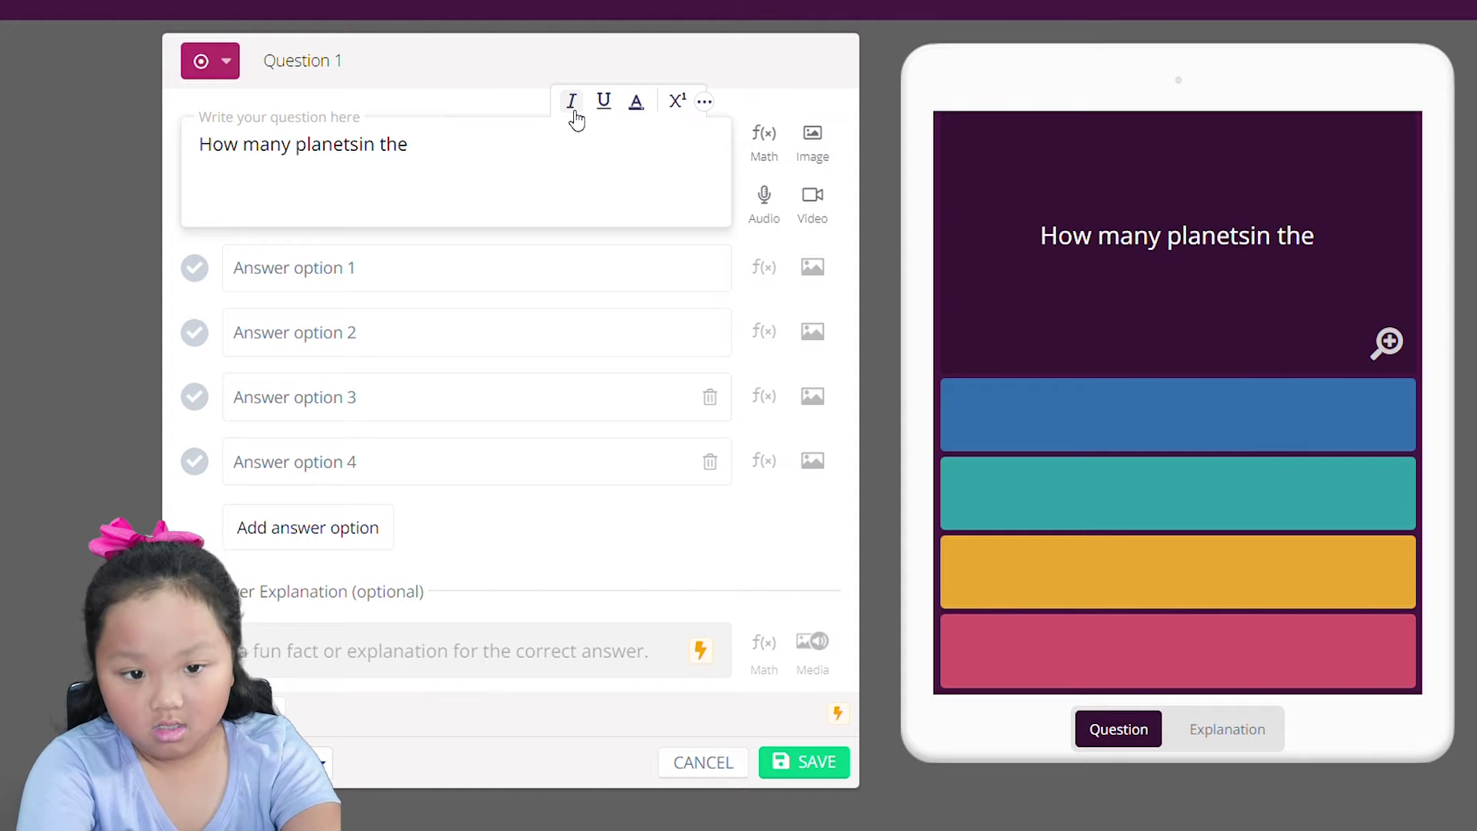
left_click(364, 154)
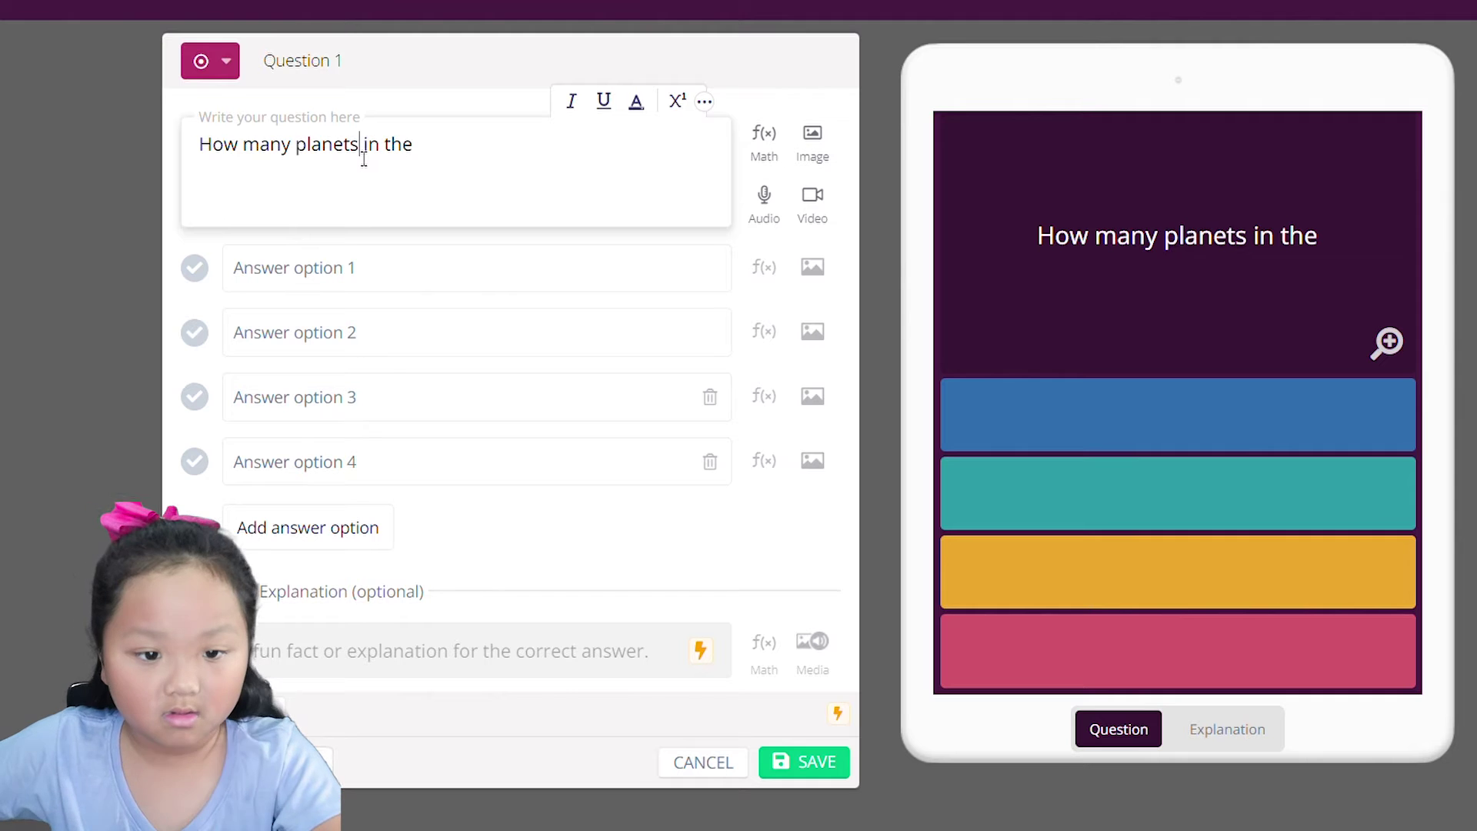
double_click(370, 162)
left_click(368, 168)
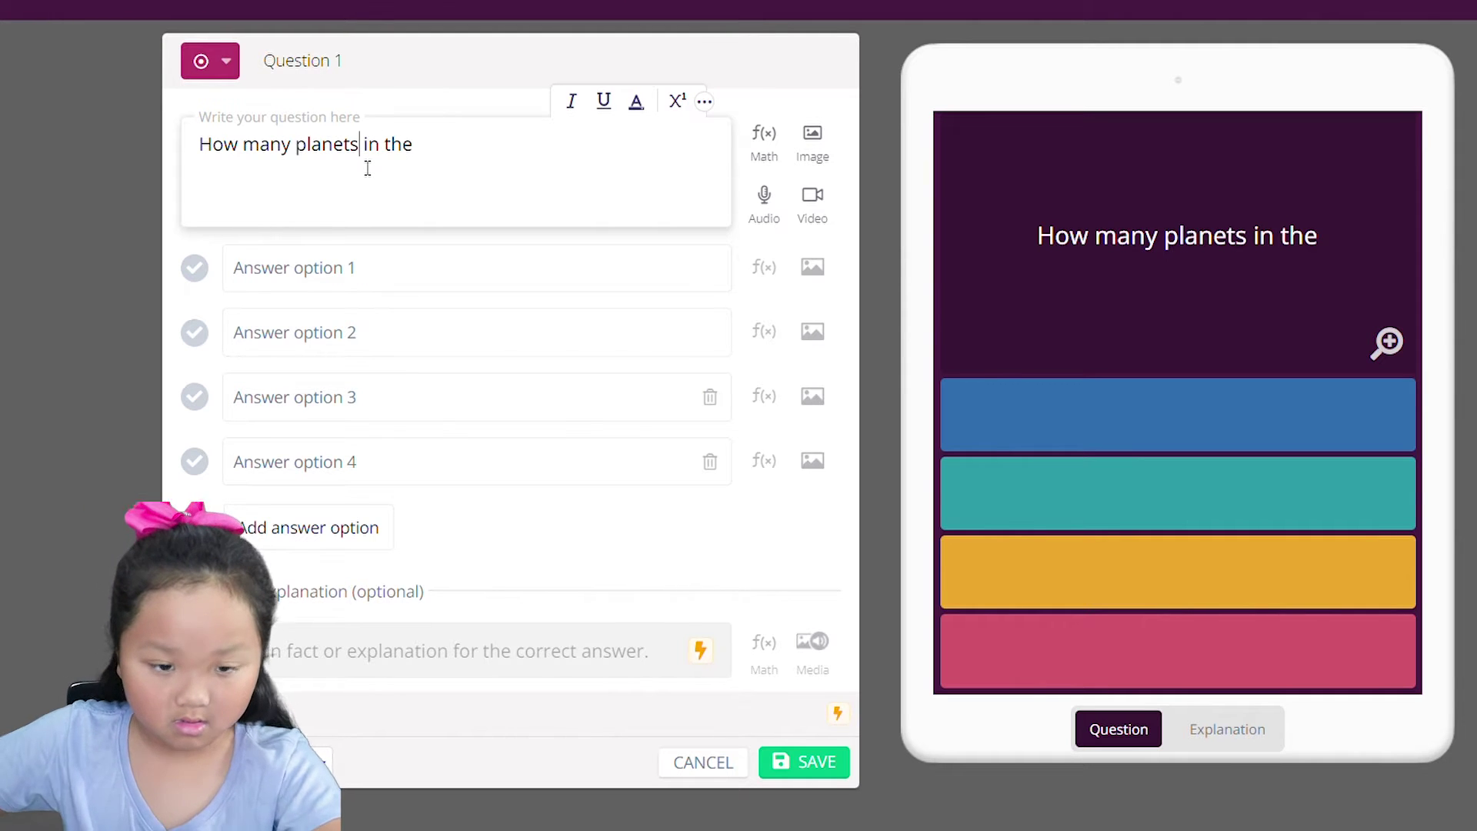
type("is")
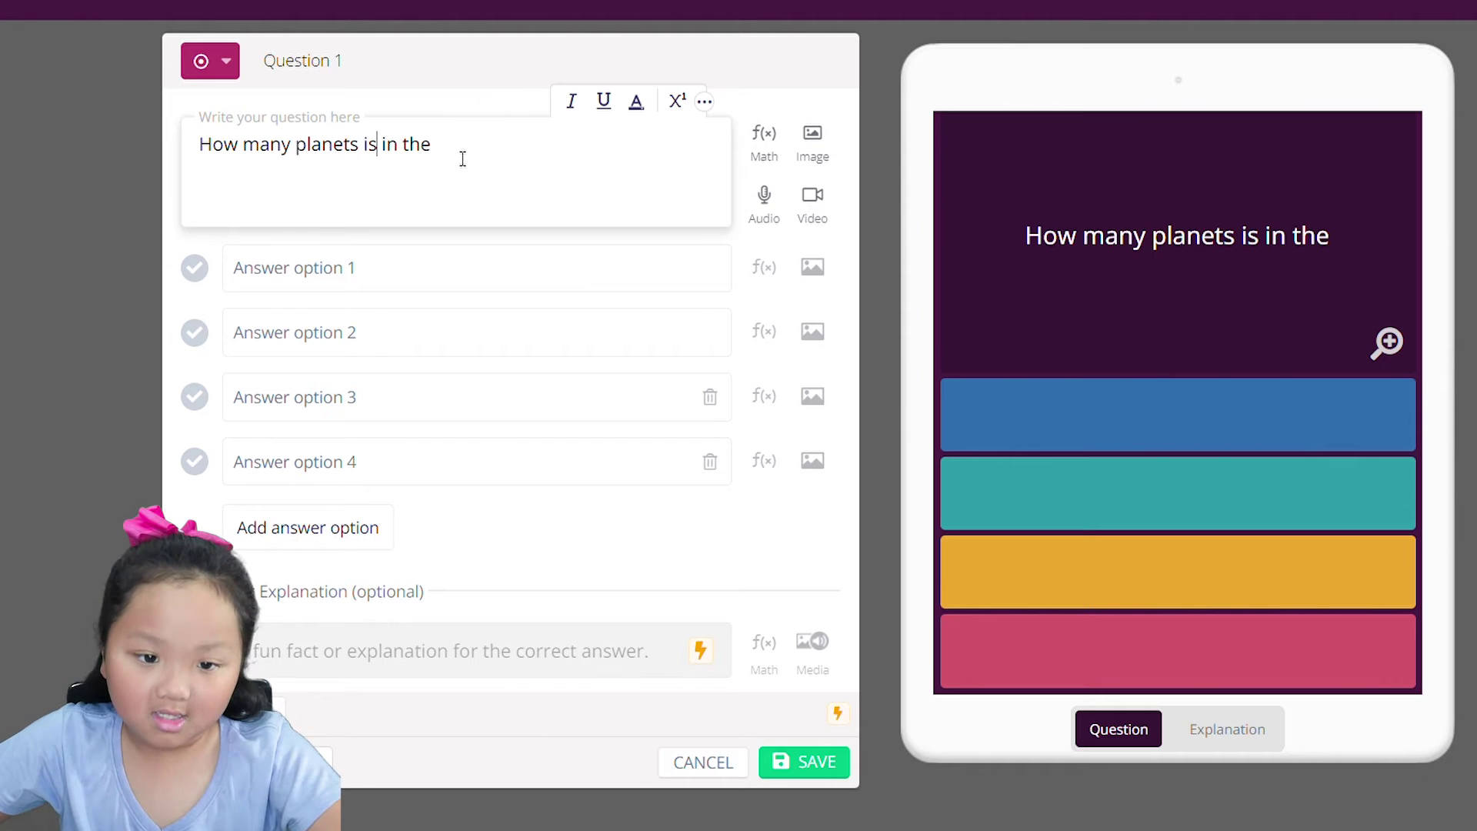
key("Left")
key("Left")
left_click(382, 146)
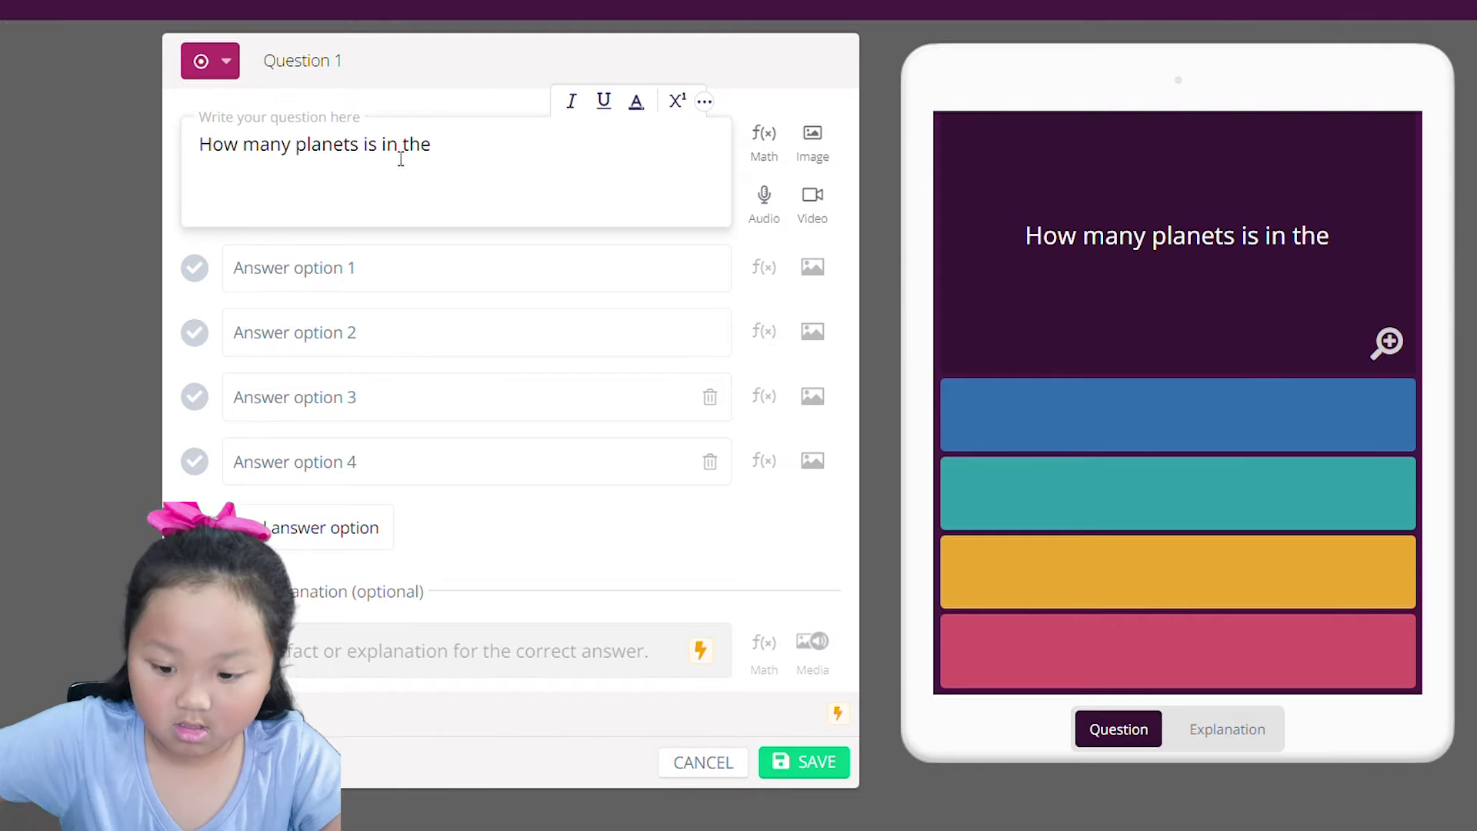
key("BackSpace")
key("BackSpace")
key("BackSpace")
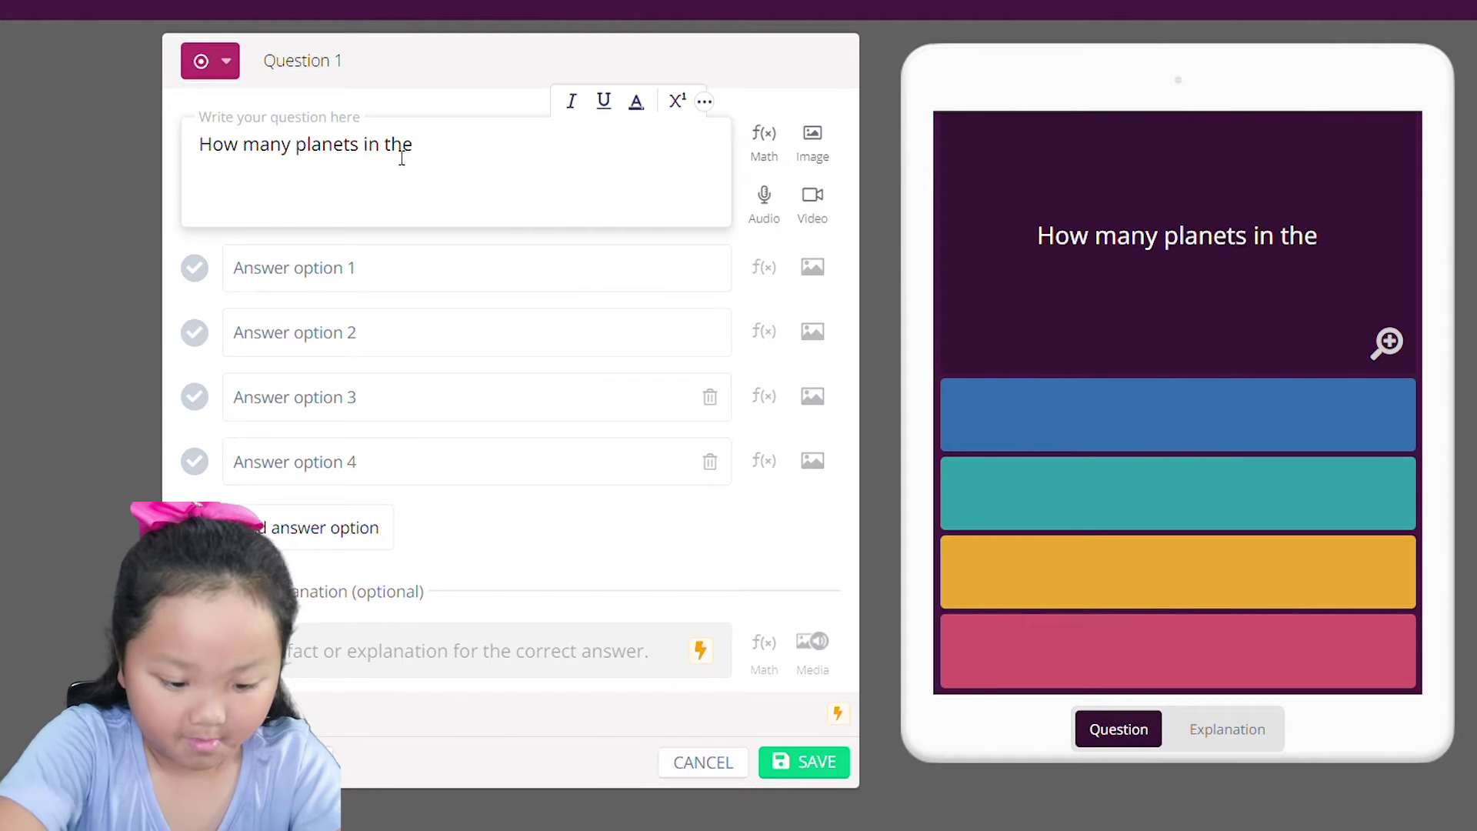
type("are in")
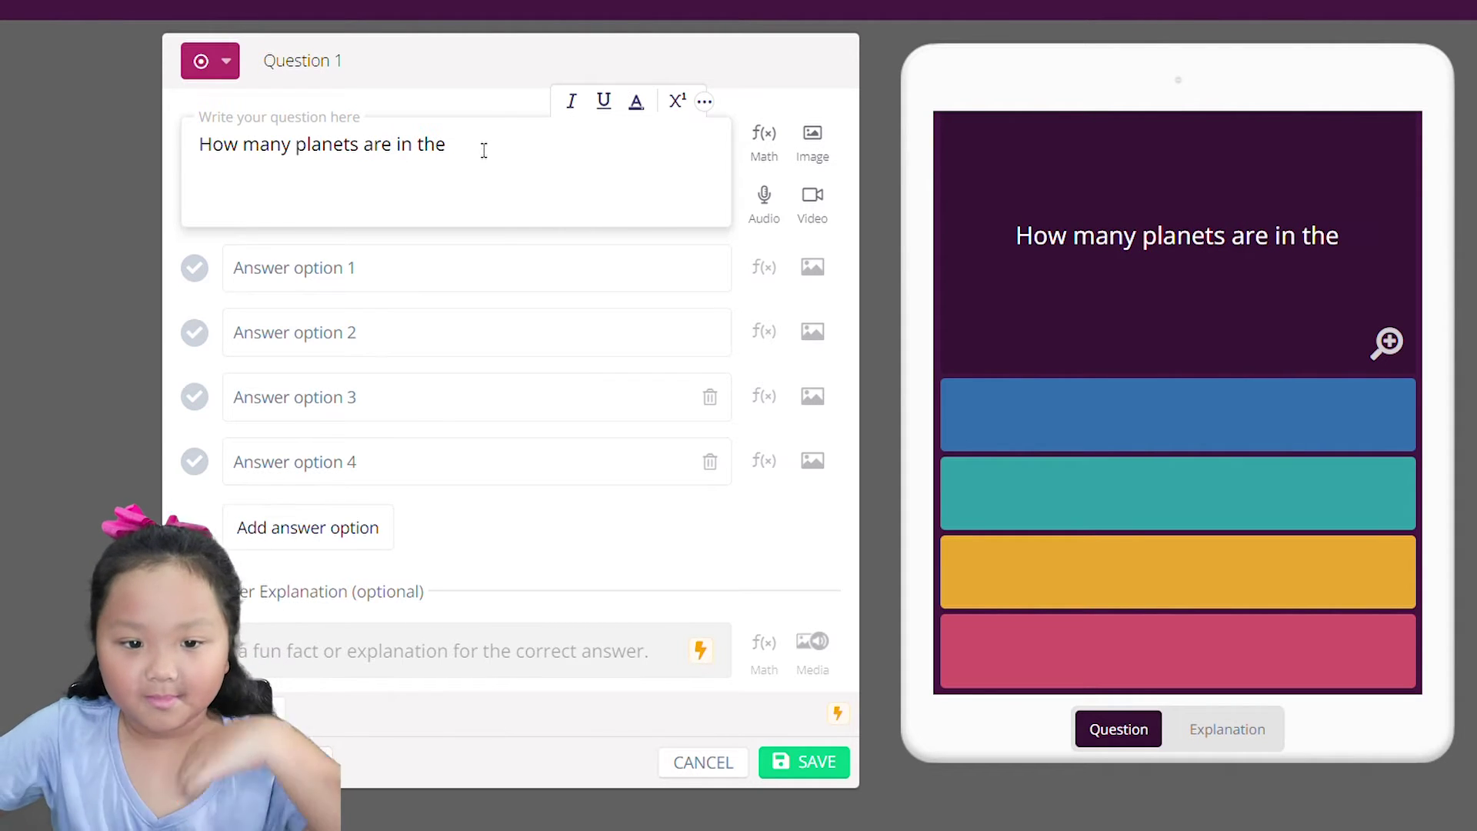
type(" the sola")
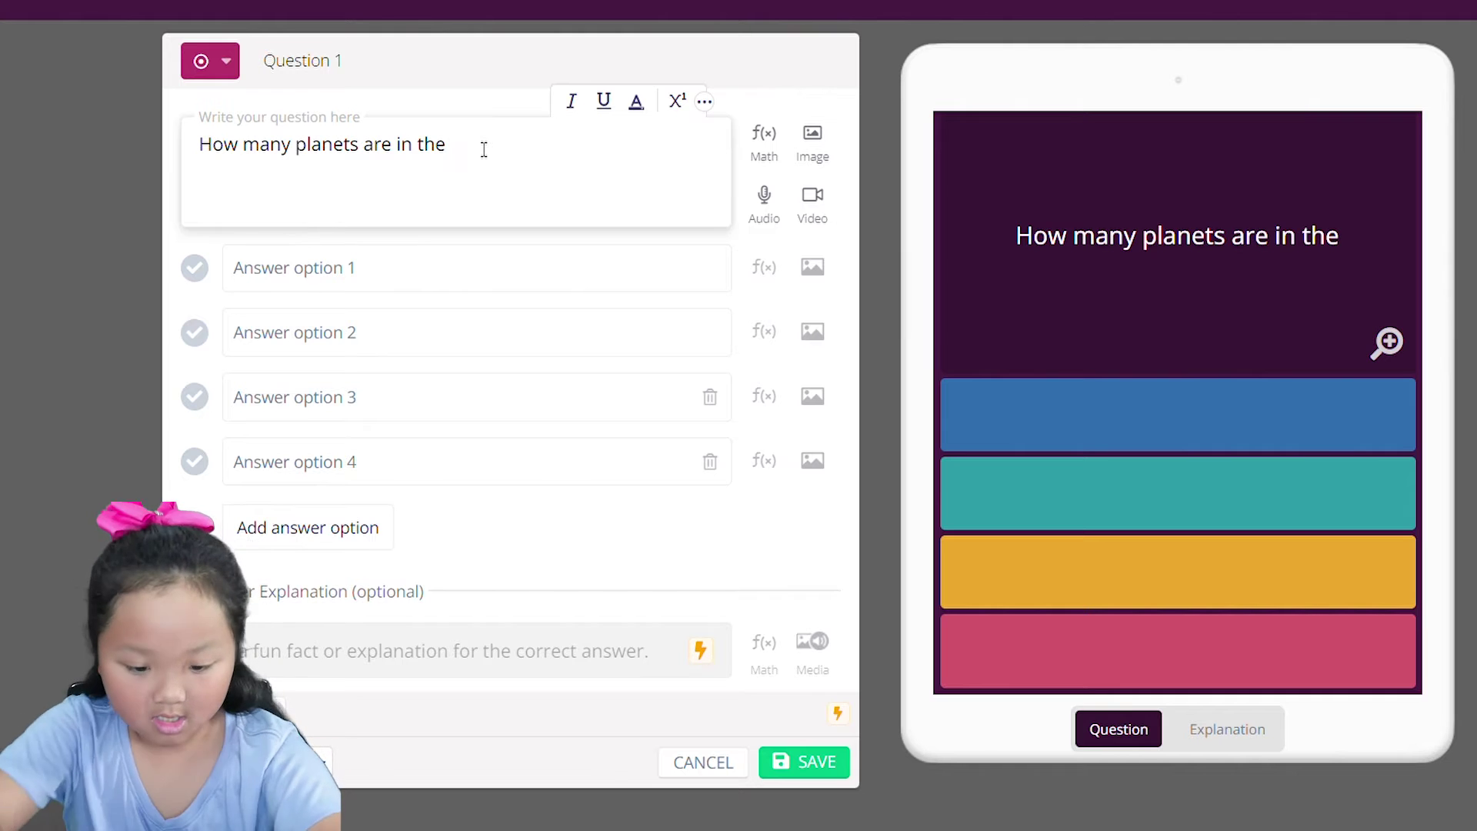
type("r sys")
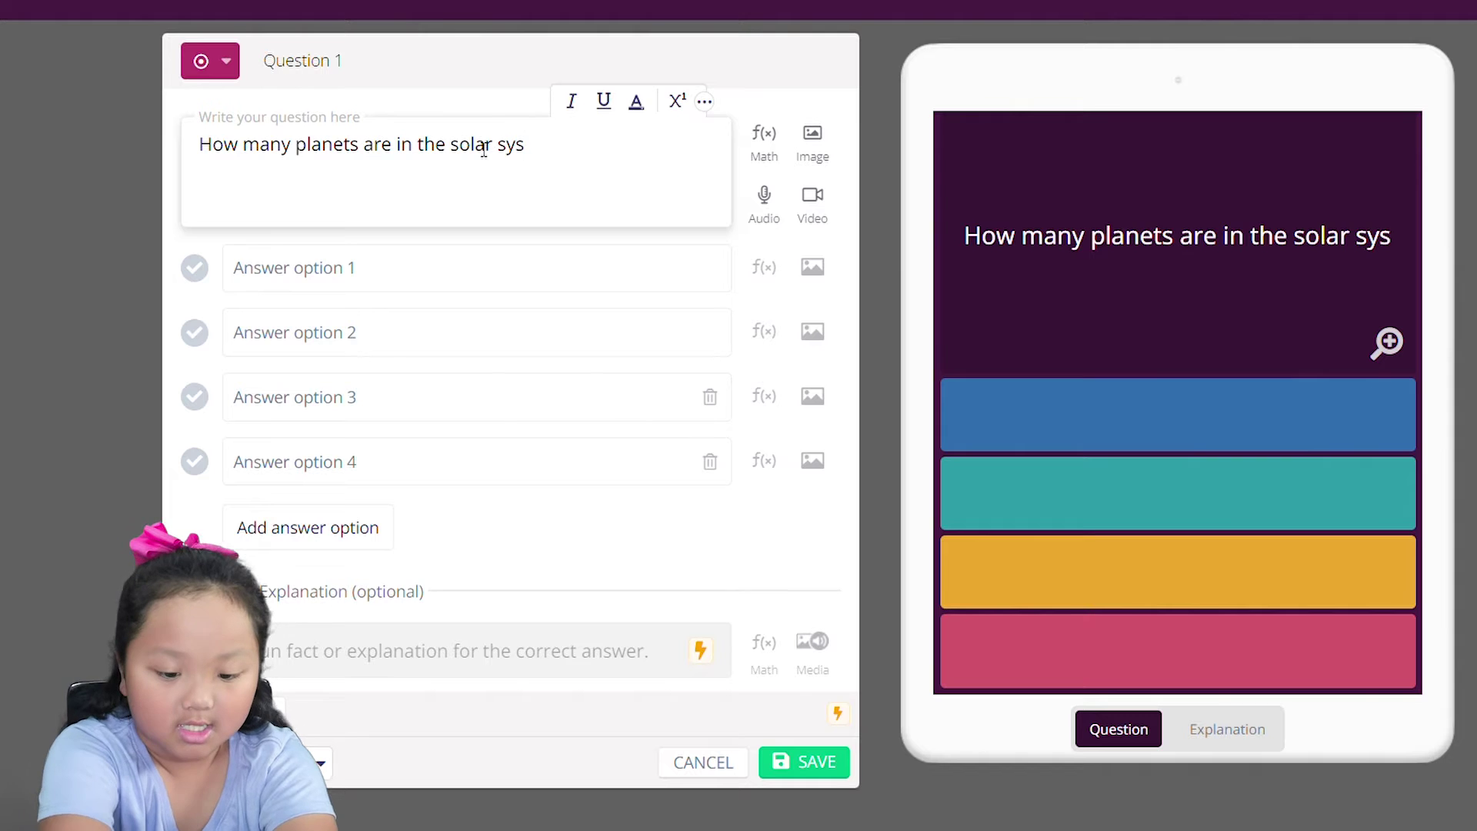
type("tem")
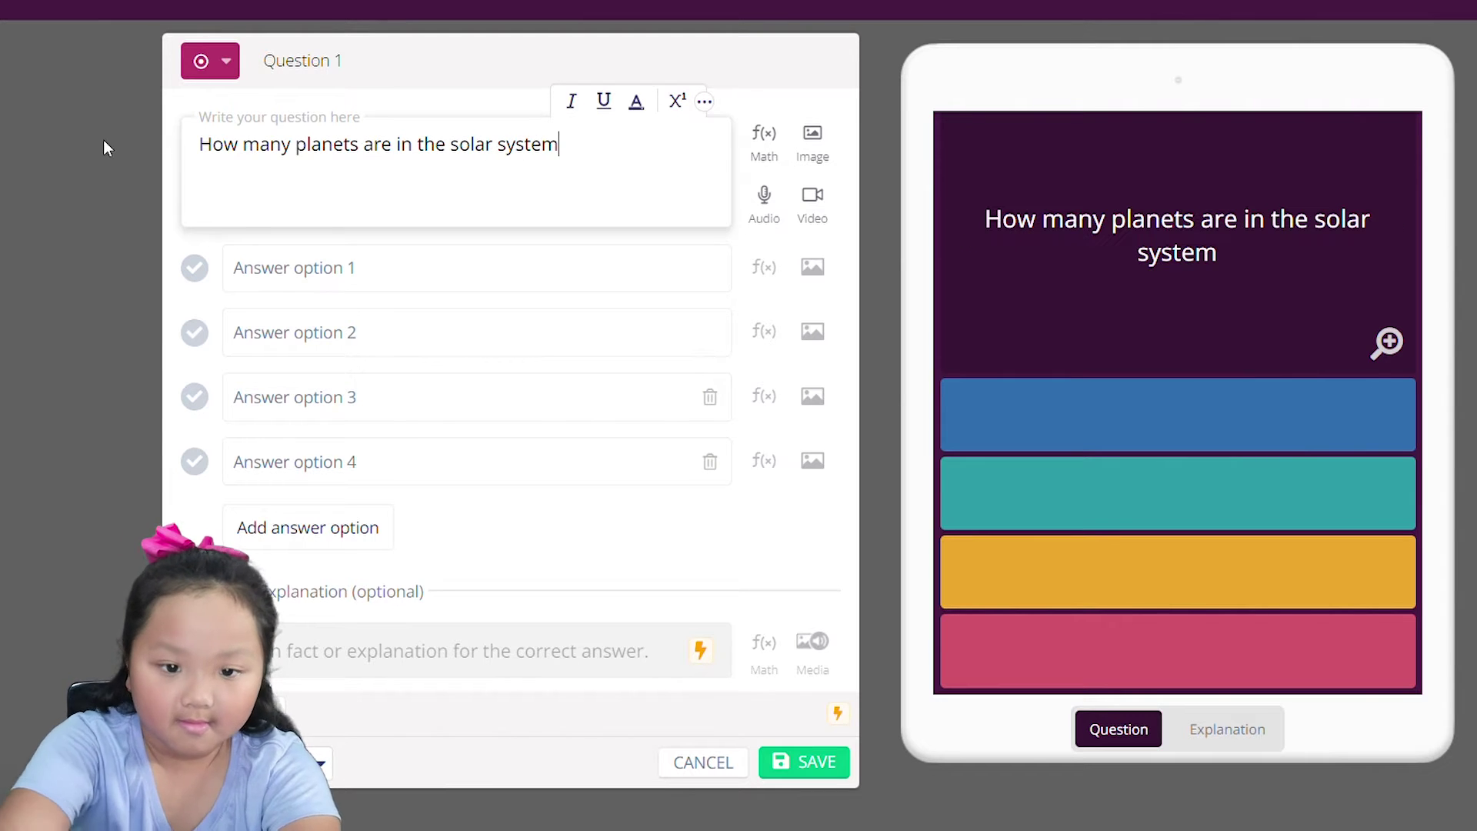
left_click(397, 271)
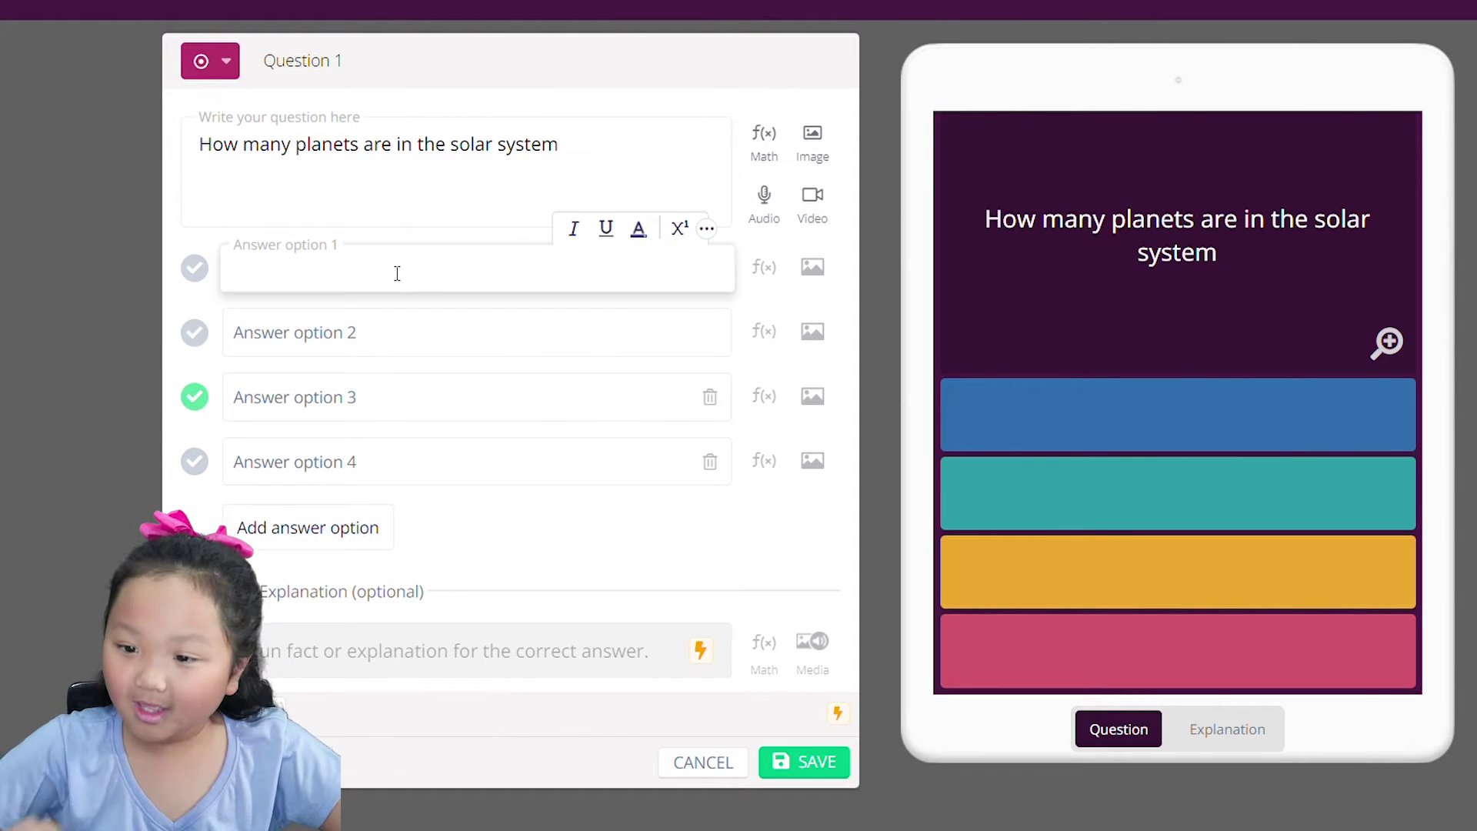
Step: Enter answer choices 6, 7, 8 and 9 with 8 correct, and end the question with a period
type("6")
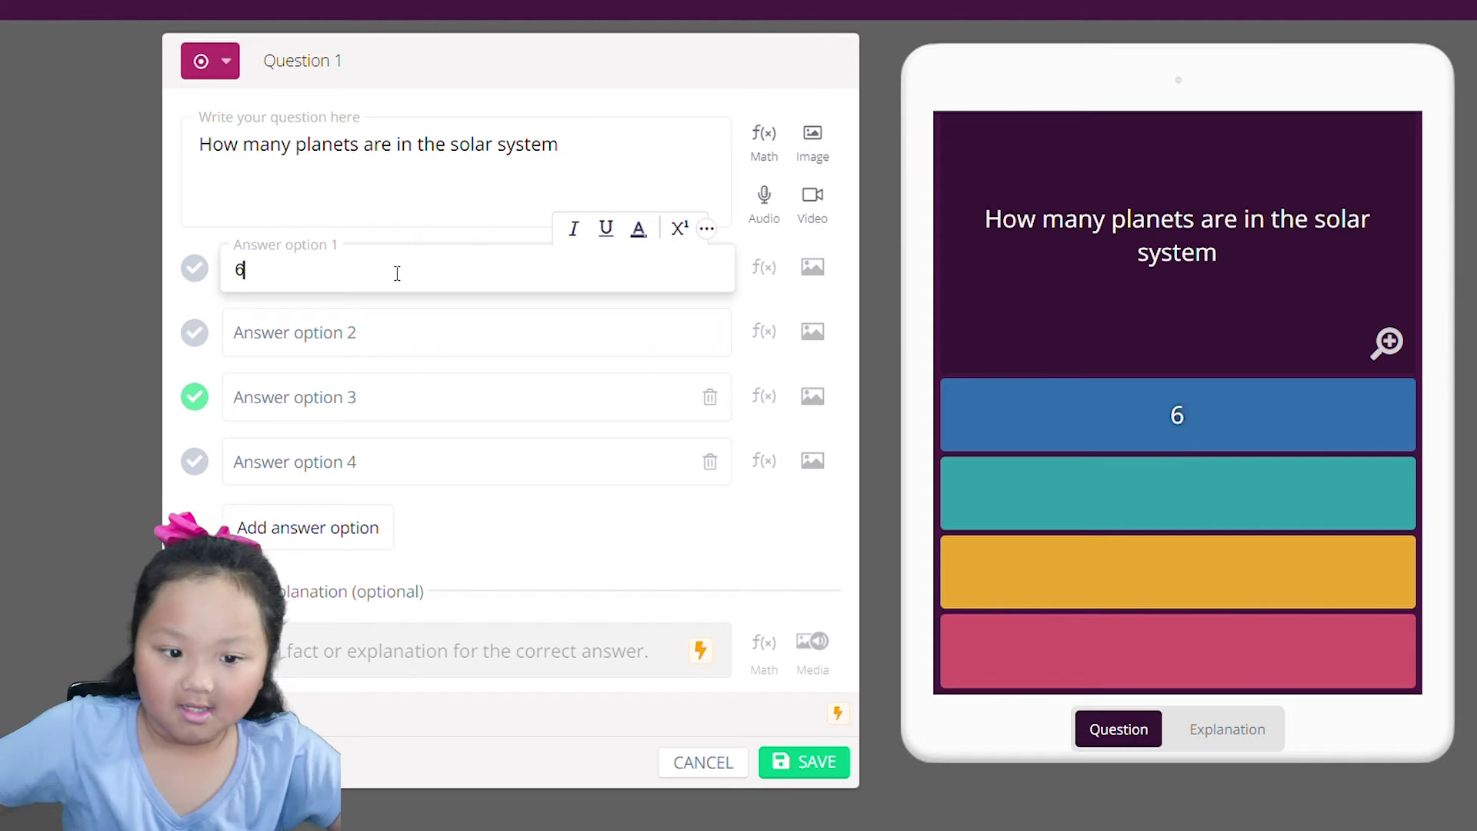
left_click(443, 347)
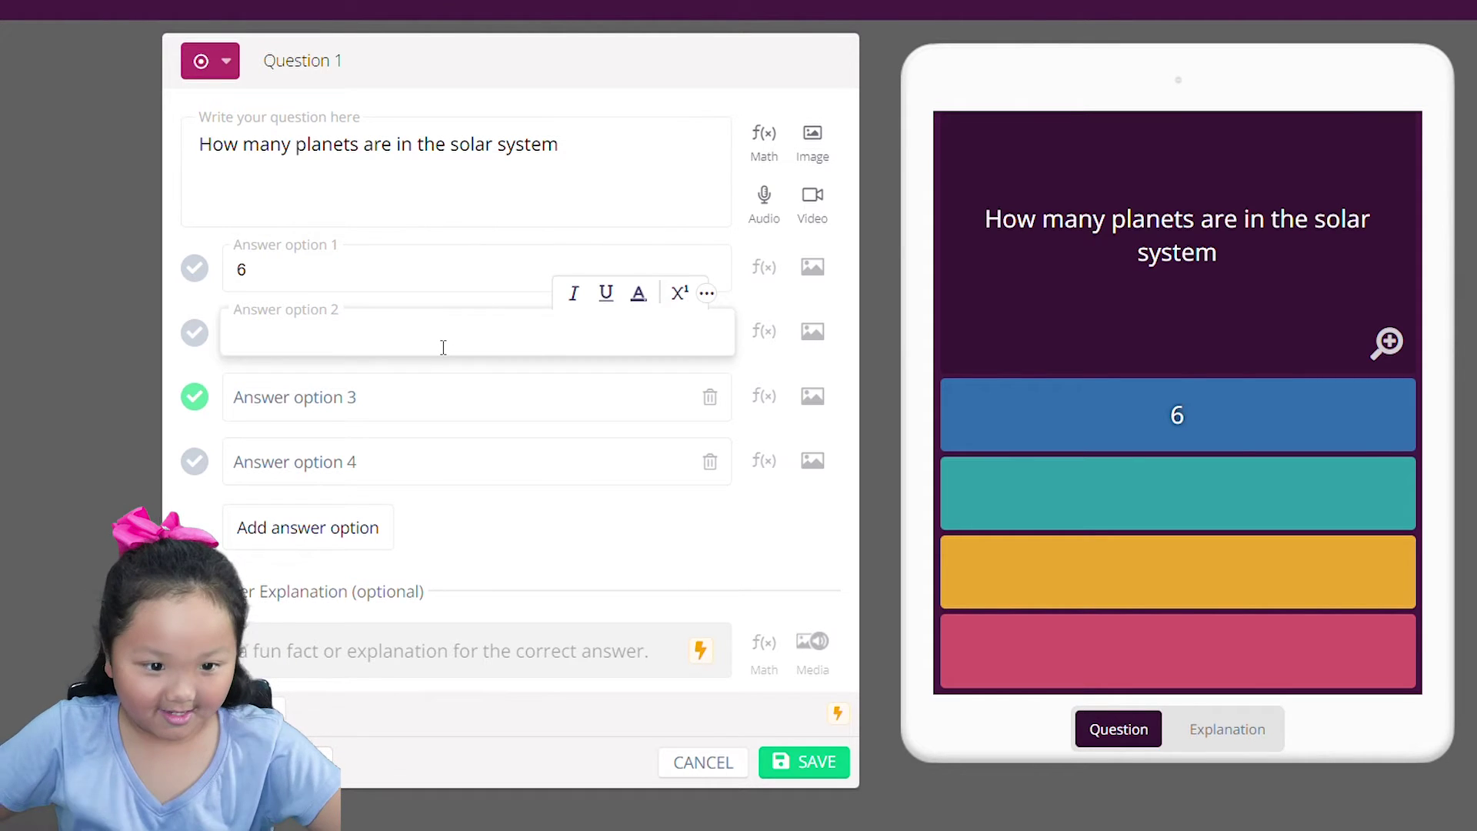
type("7")
left_click(388, 408)
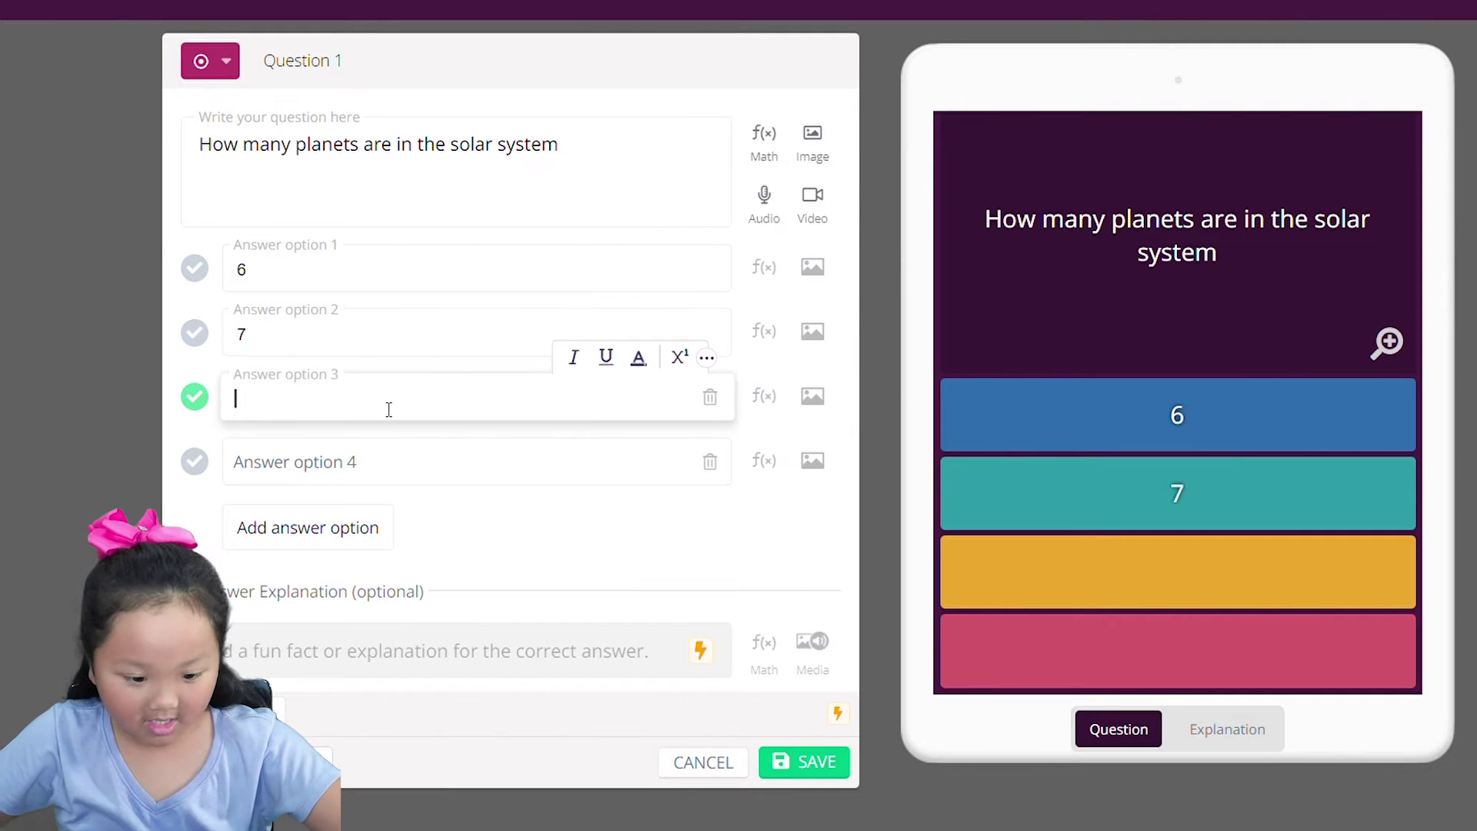
type("8")
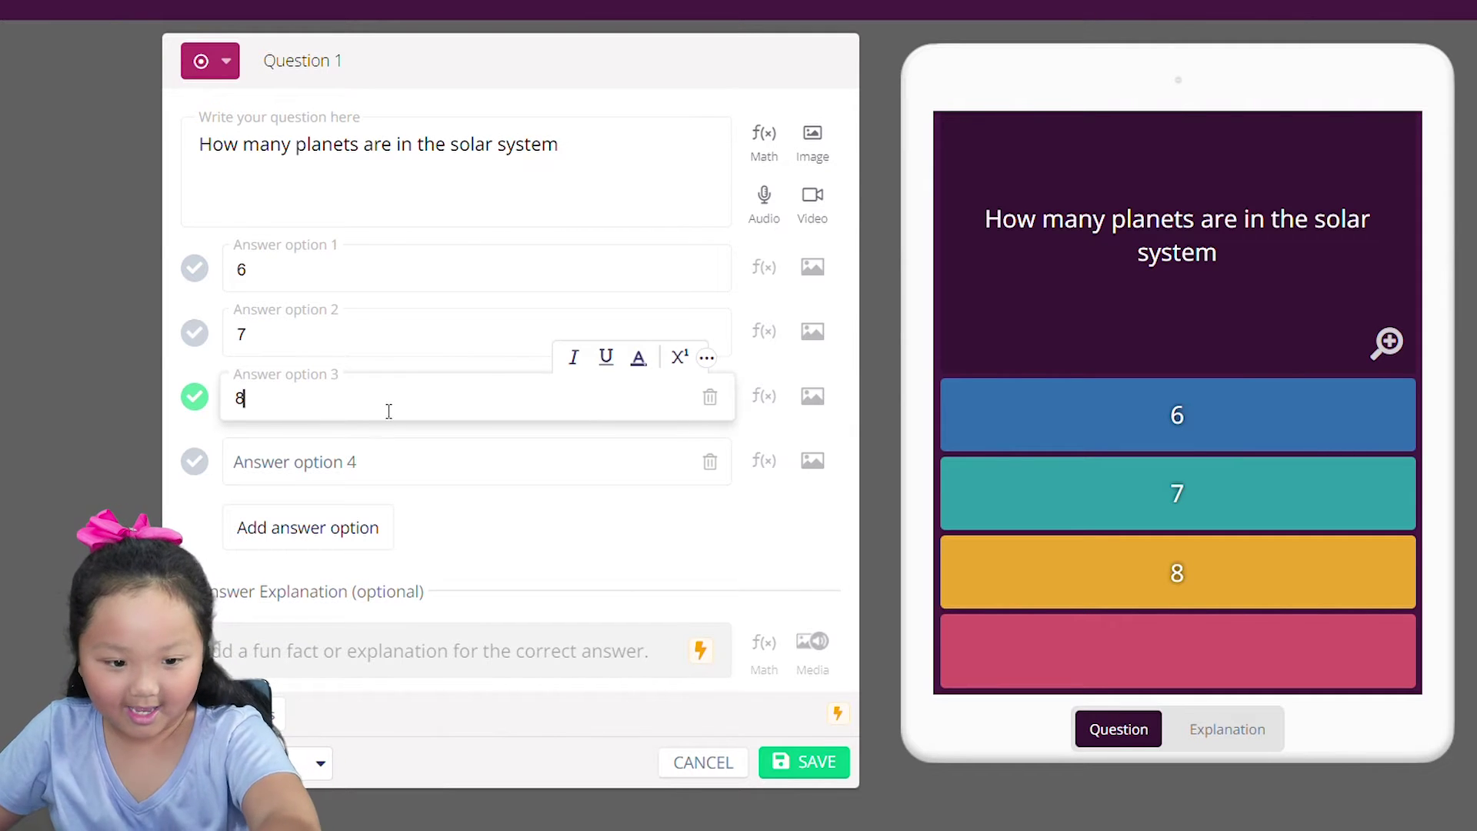
left_click(385, 483)
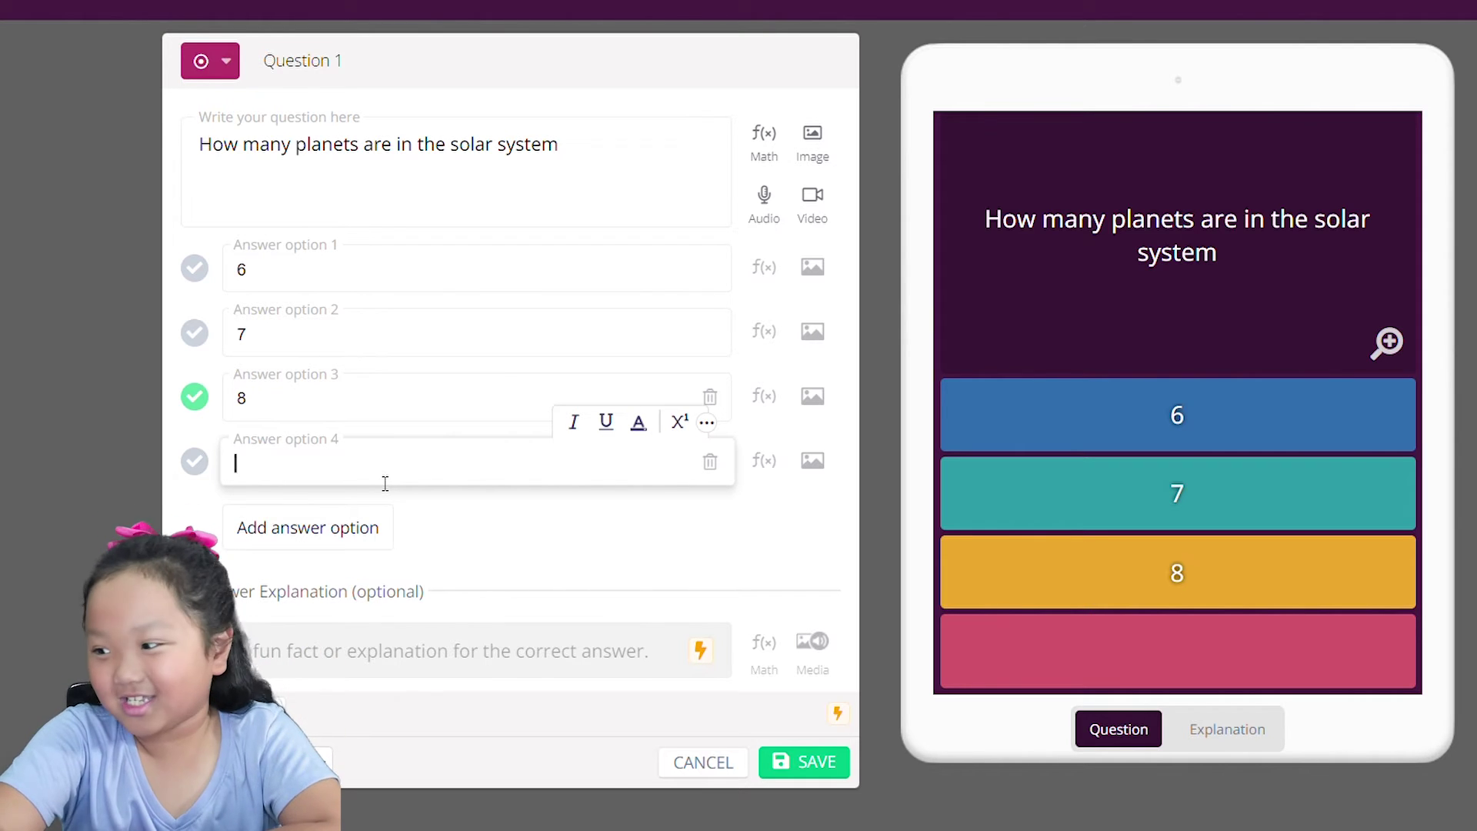
type("9")
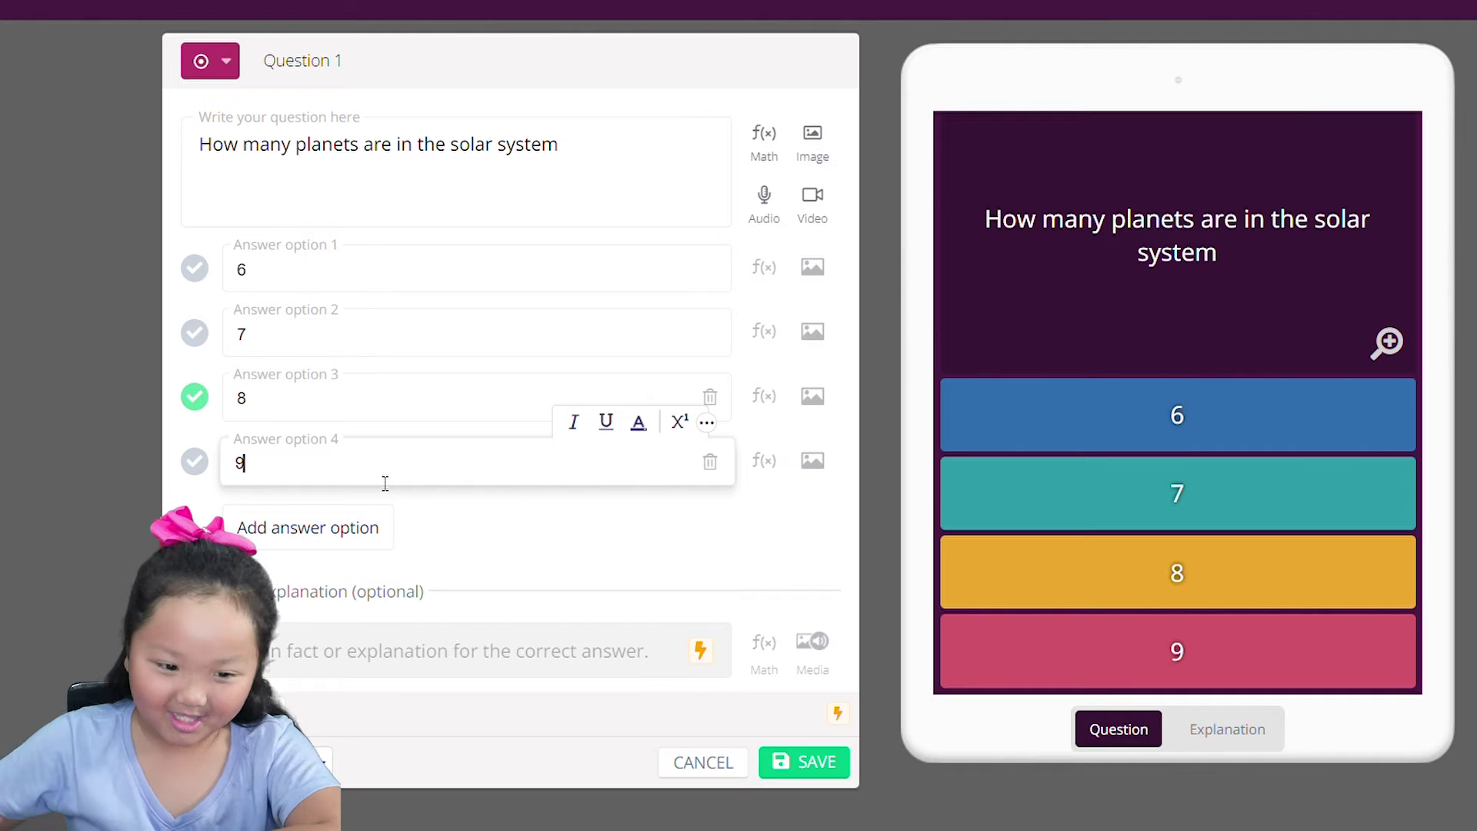
left_click(478, 532)
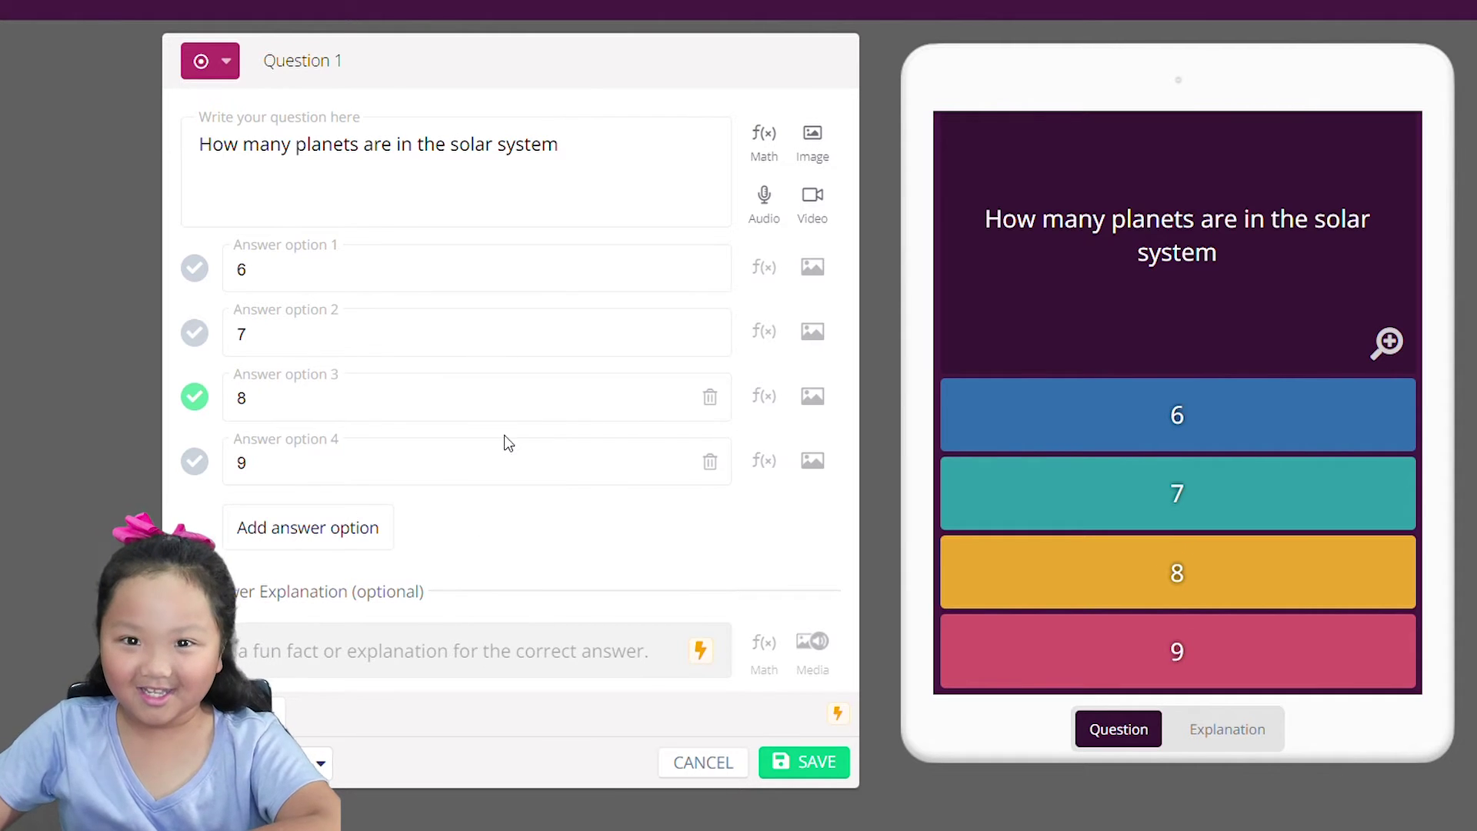
left_click(639, 165)
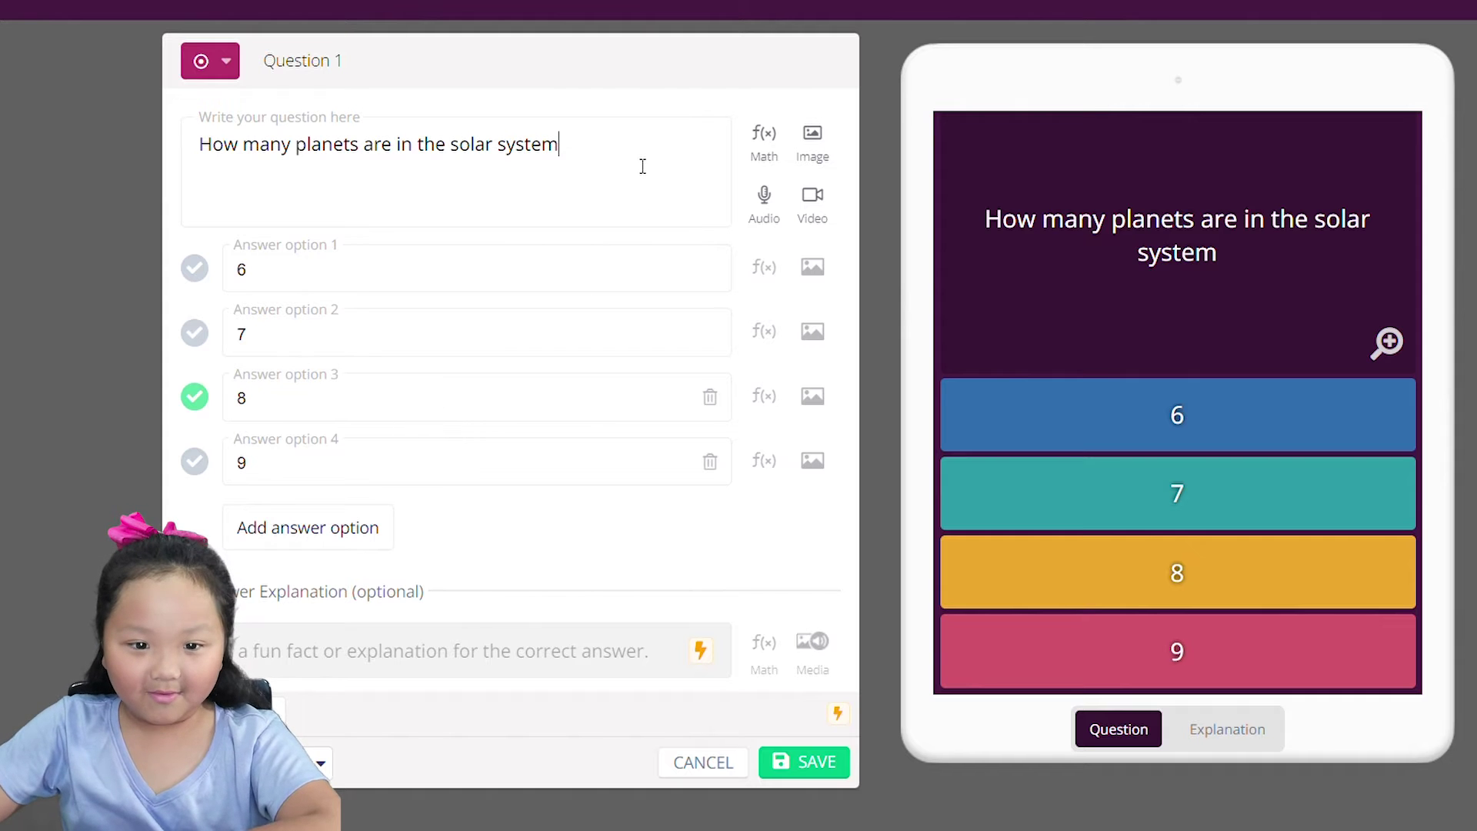
type(".")
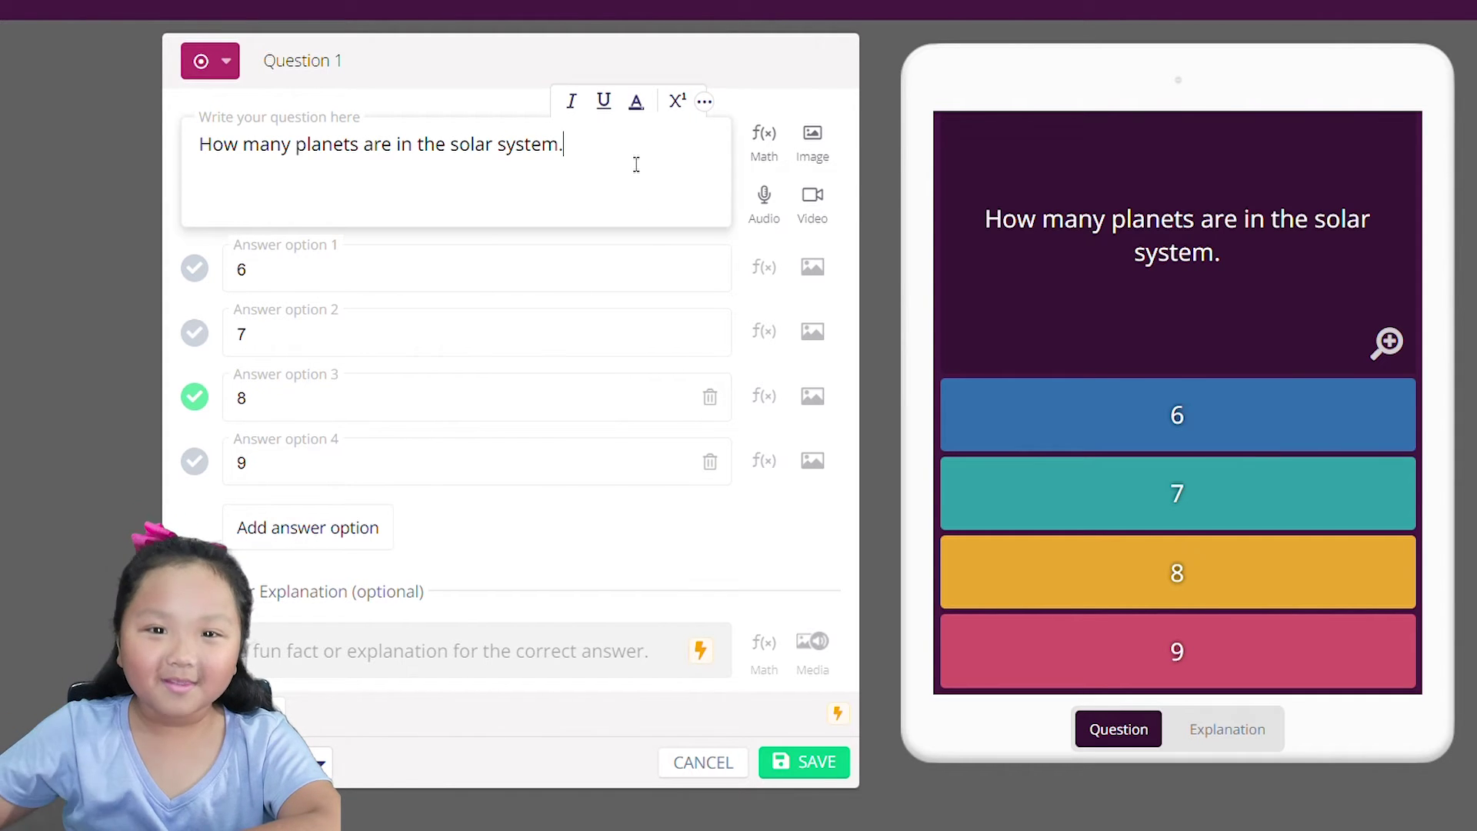
Step: Save Question 1 and add a new multiple-choice Question 2
left_click(826, 769)
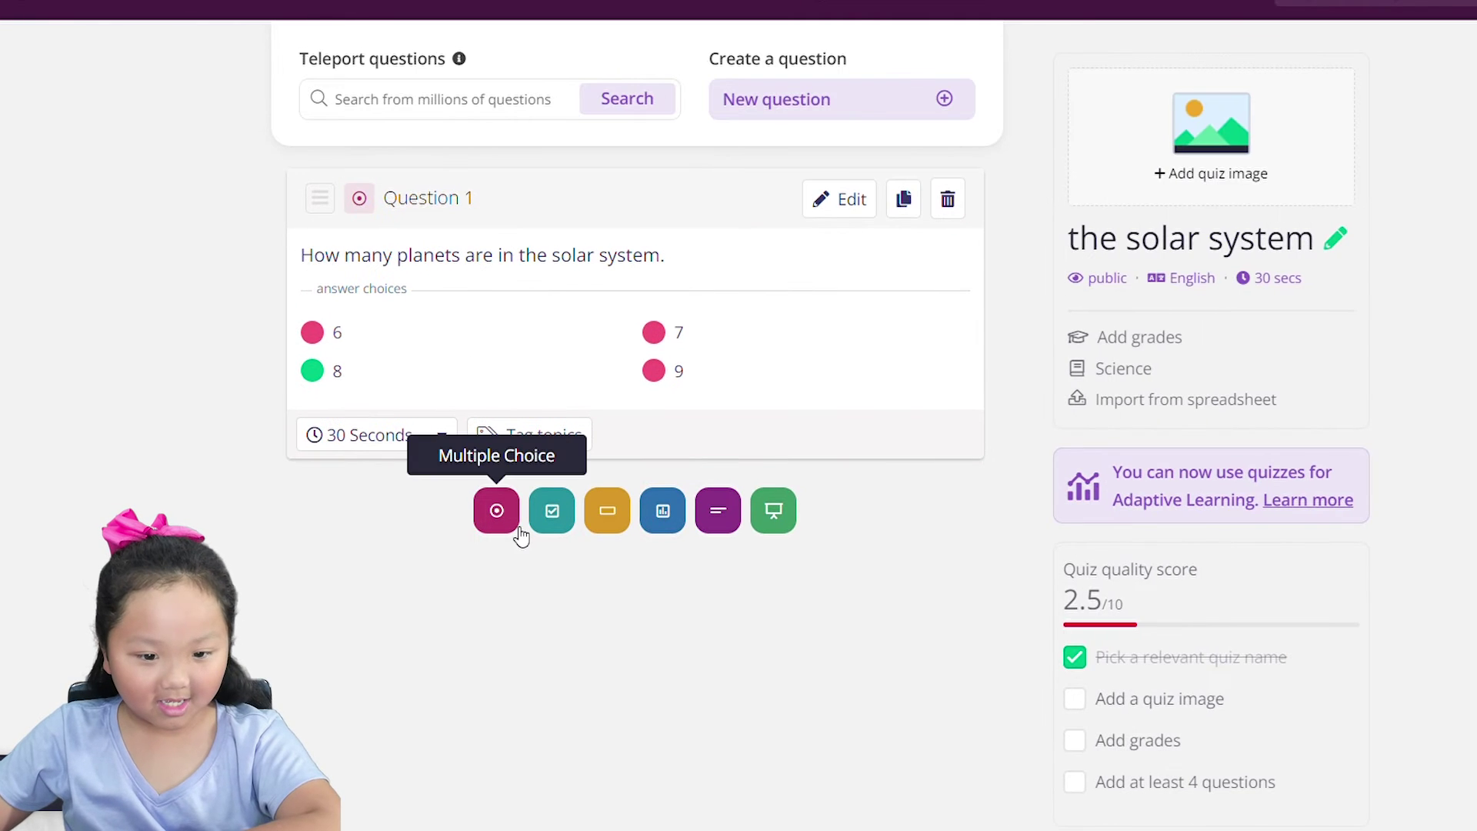
left_click(504, 511)
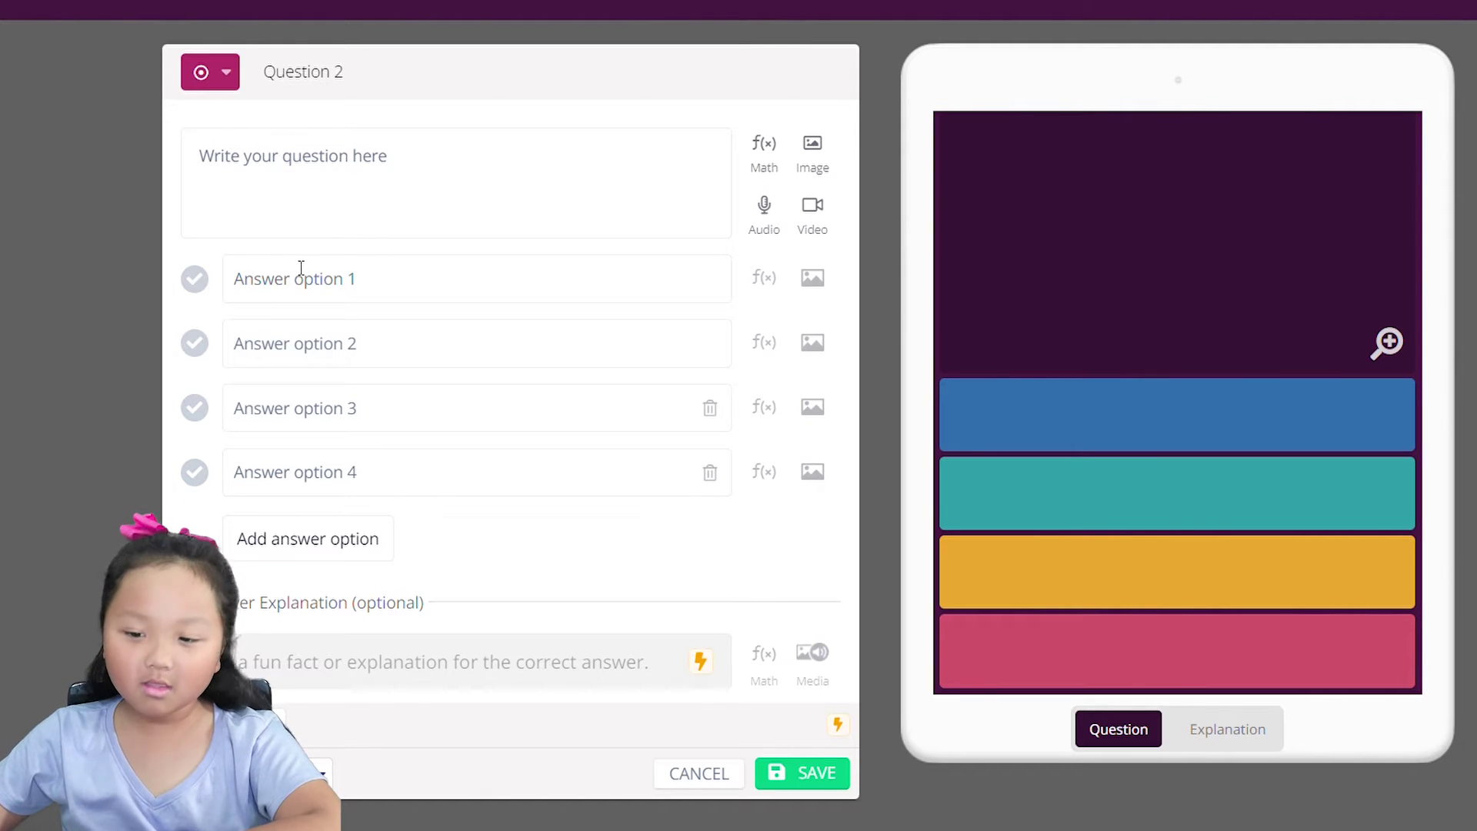
Step: Type Question 2 as 'What is the smallest planet in the solar system?', fixing a typo
left_click(306, 192)
type("What ")
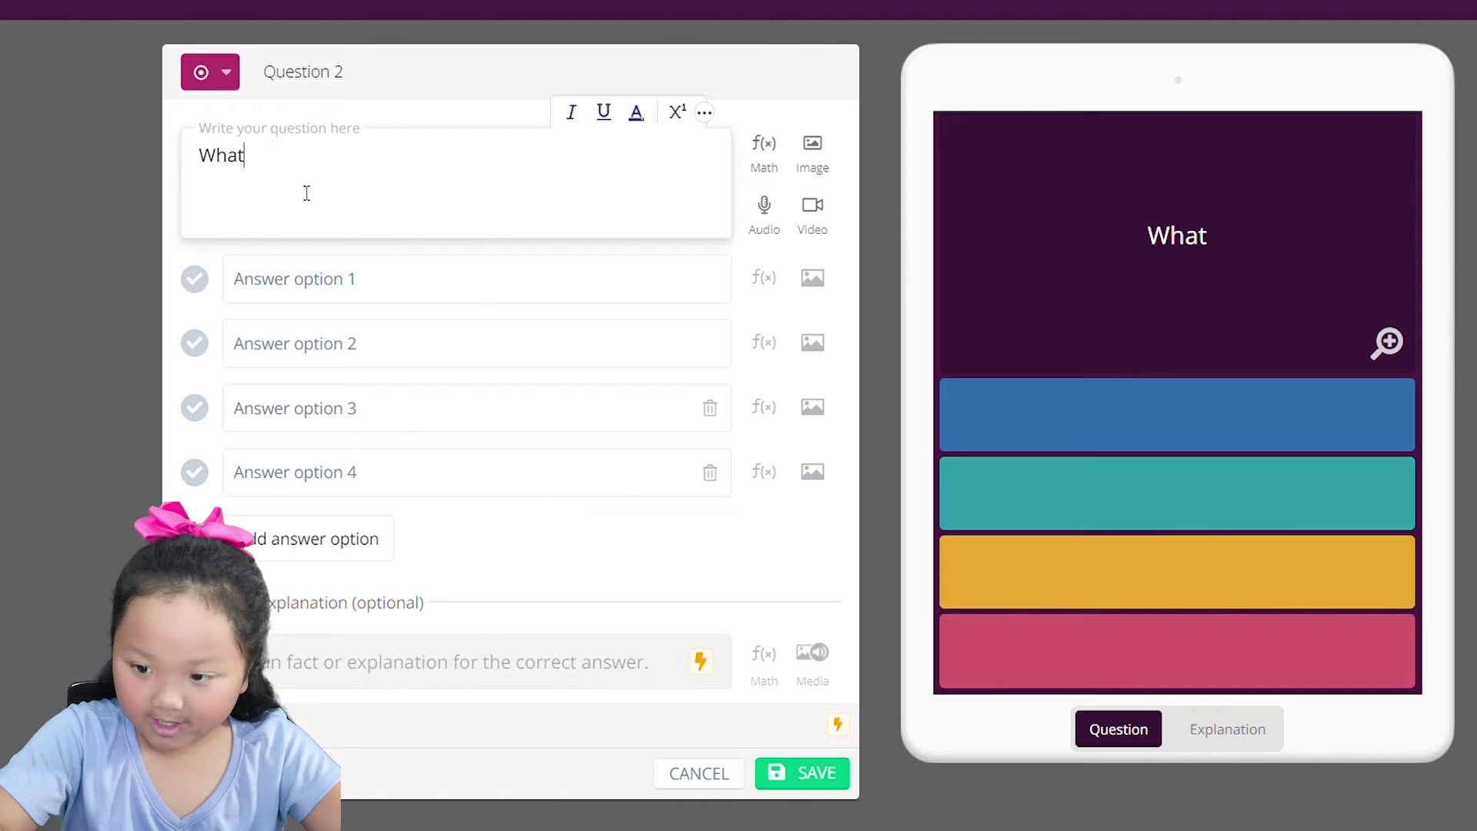
type("is ")
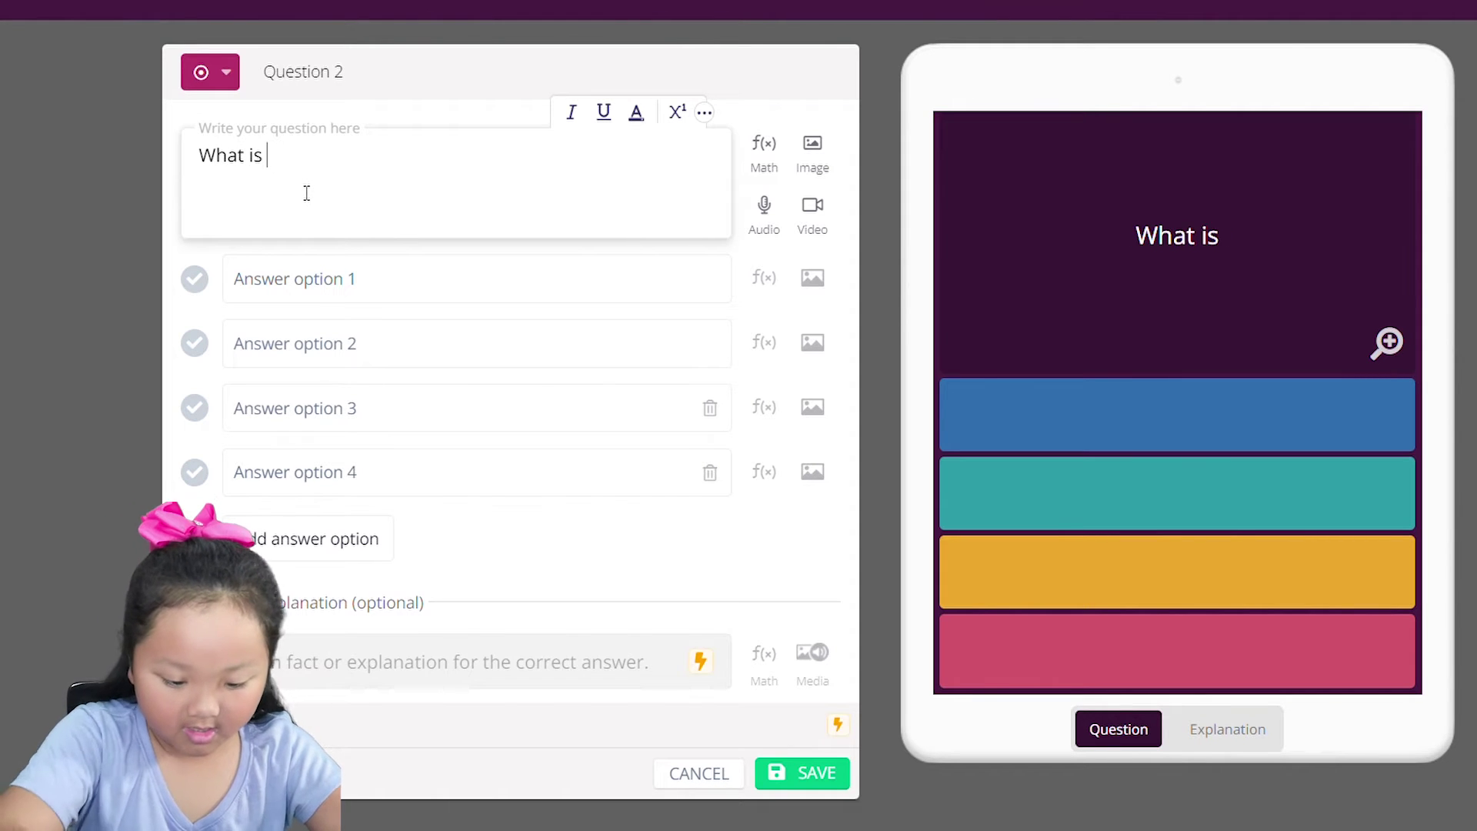
type("the sm")
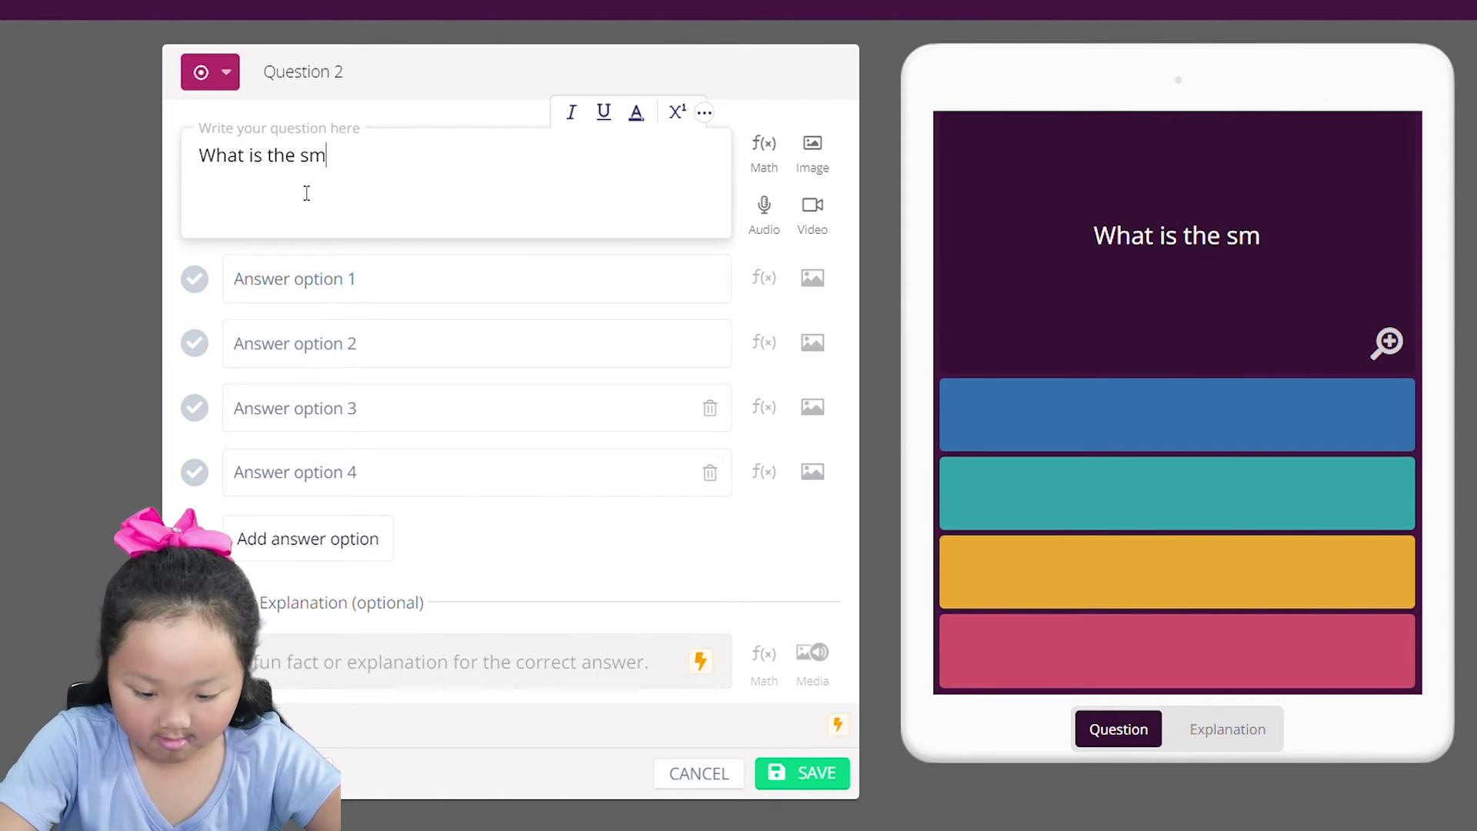
type("all")
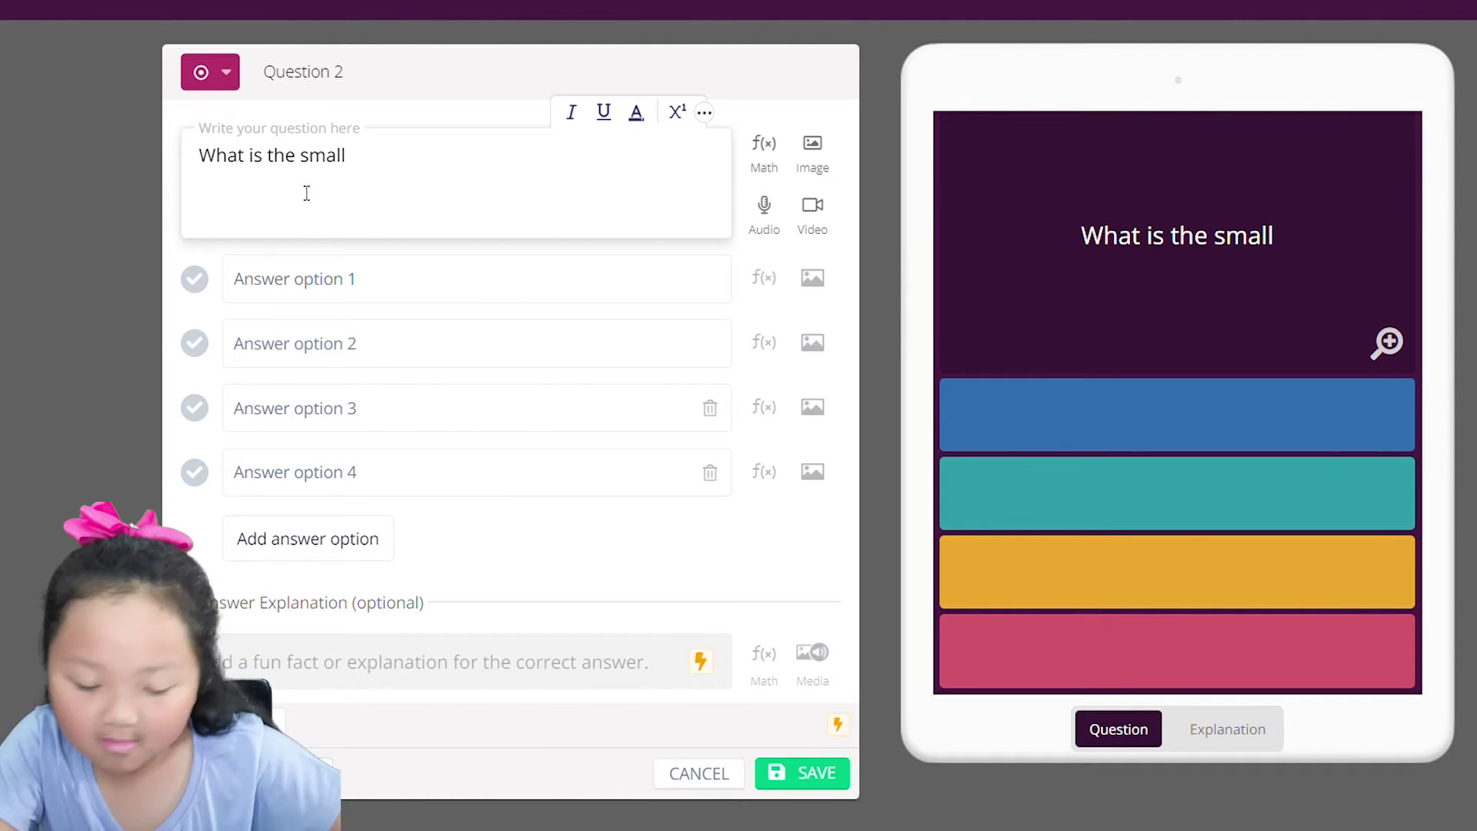
type("est")
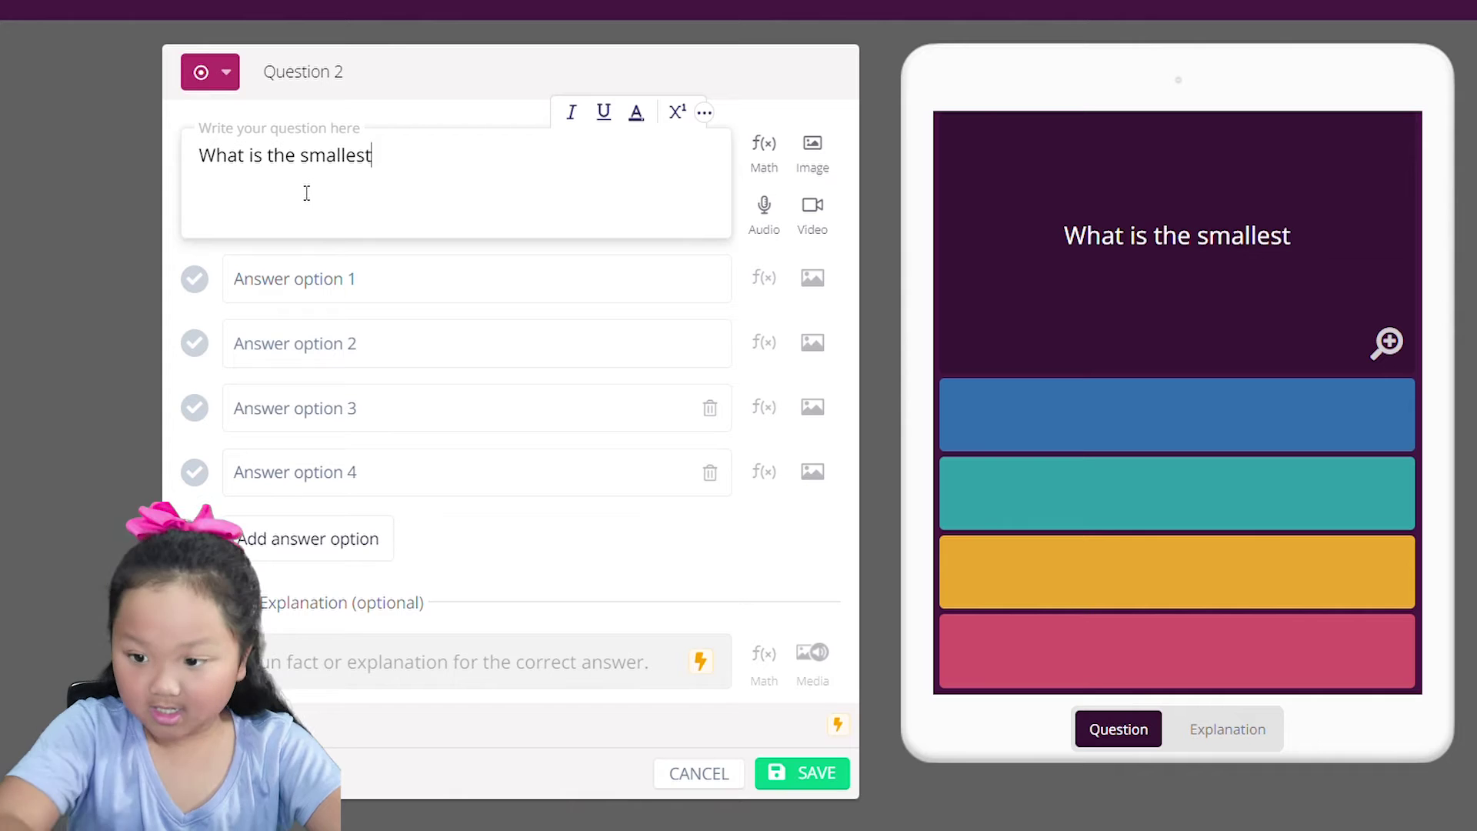
type(" p")
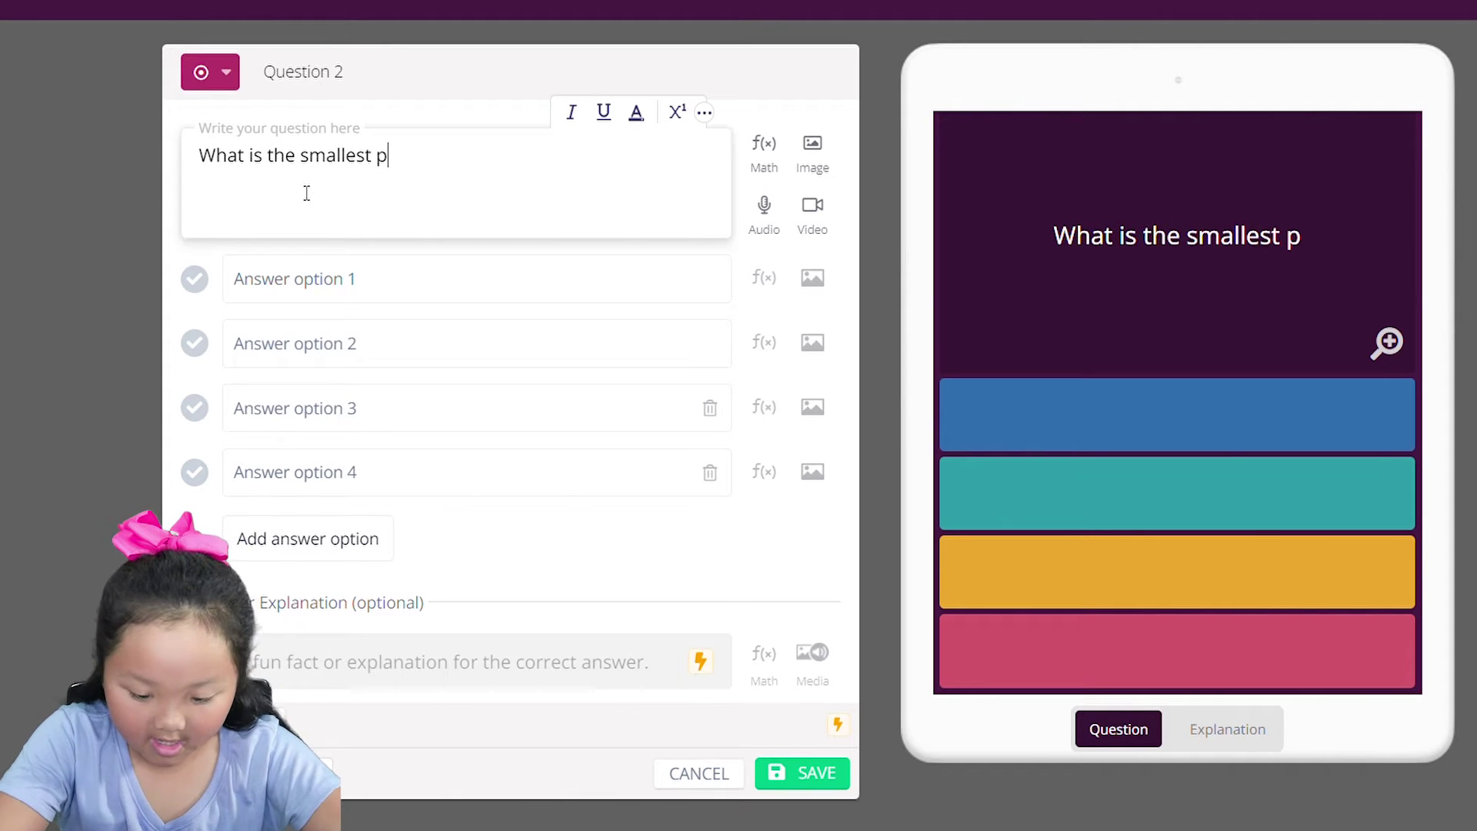
type("lanet")
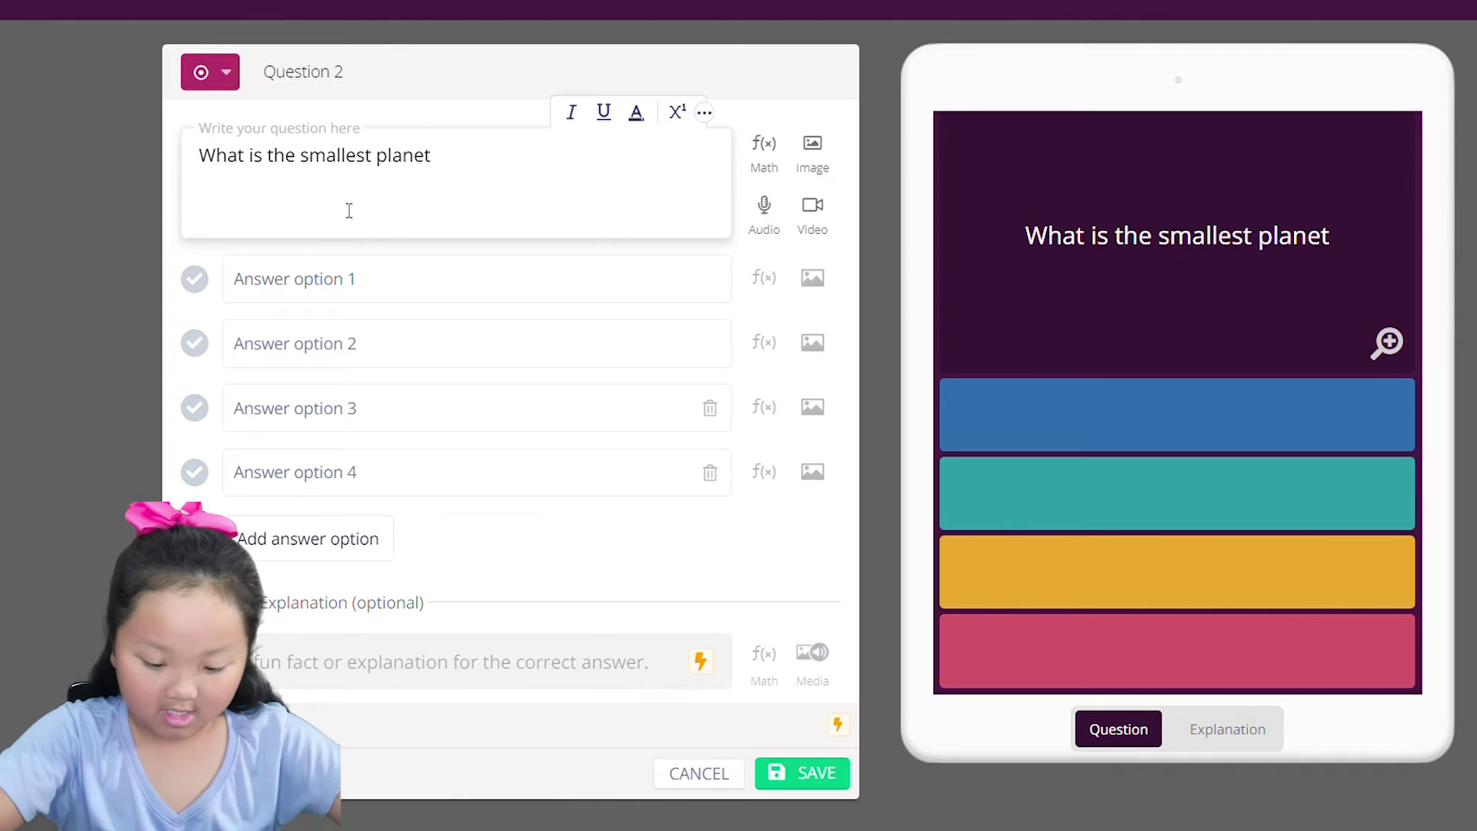
type(" ij")
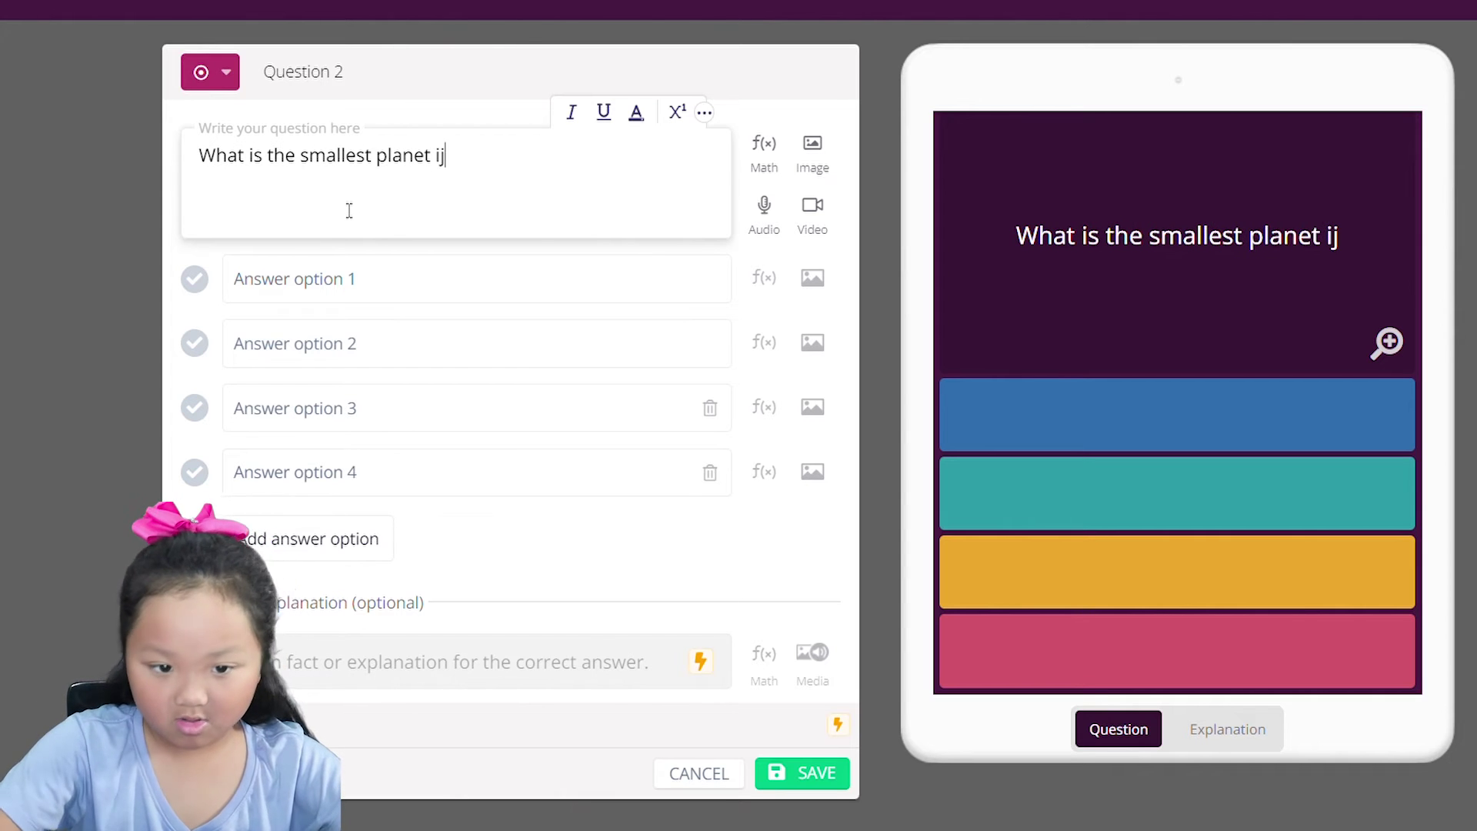
key("BackSpace")
type("n the")
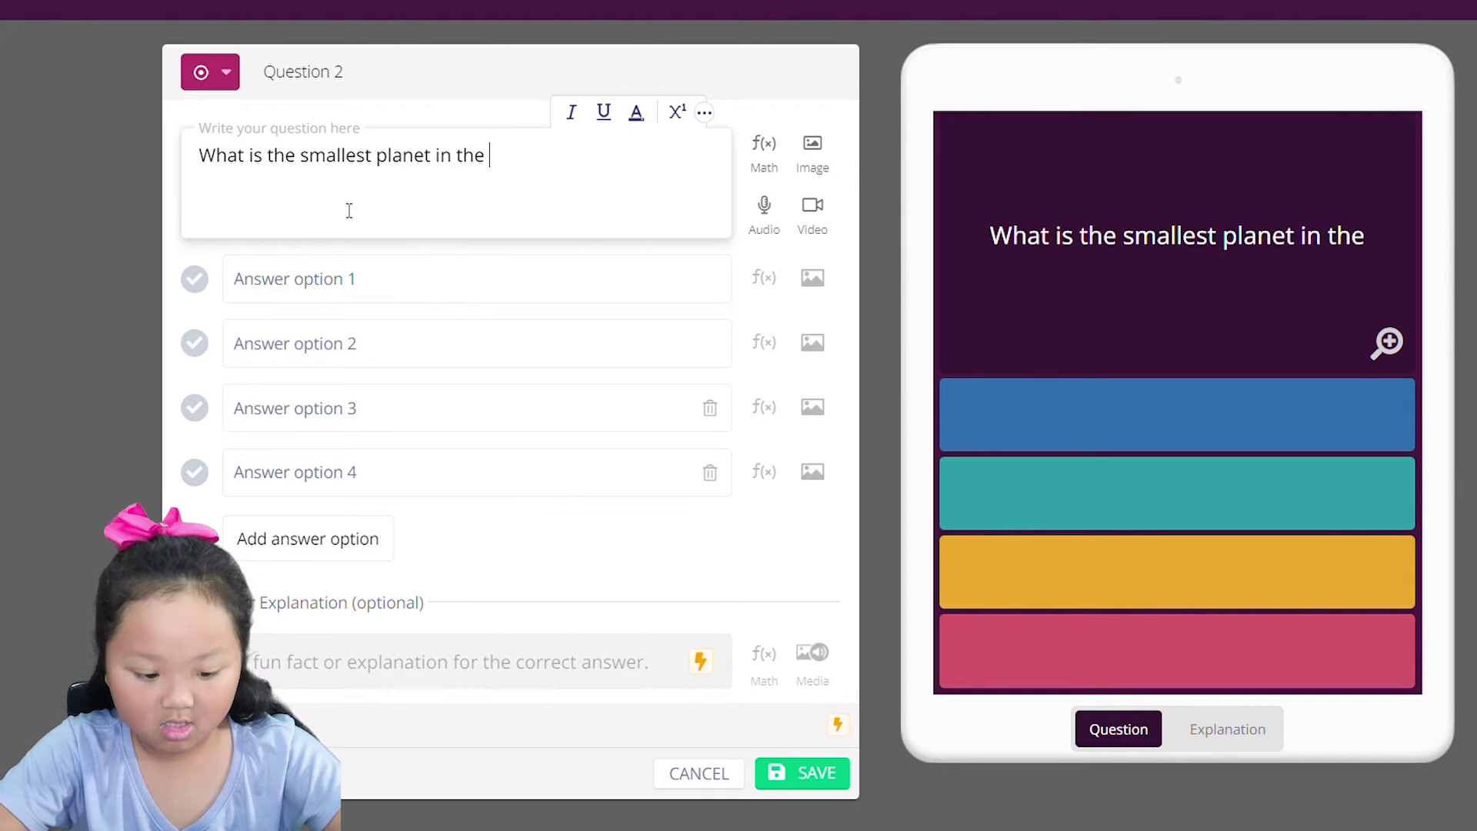
type(" solar system?")
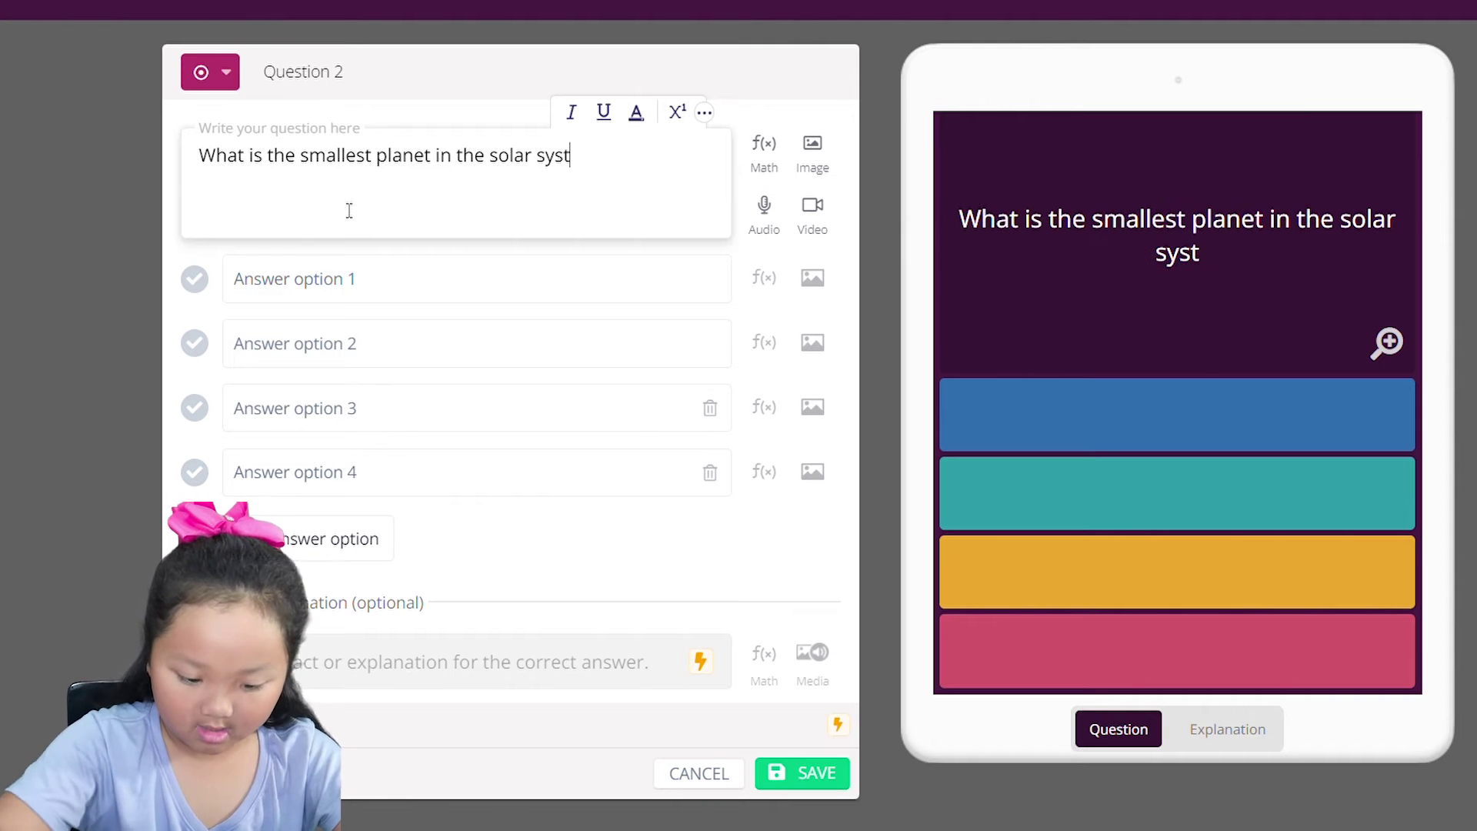
Step: Fill Question 2's answer options with Mercury, Venus, Earth and Jupiter
left_click(331, 278)
type("Mer")
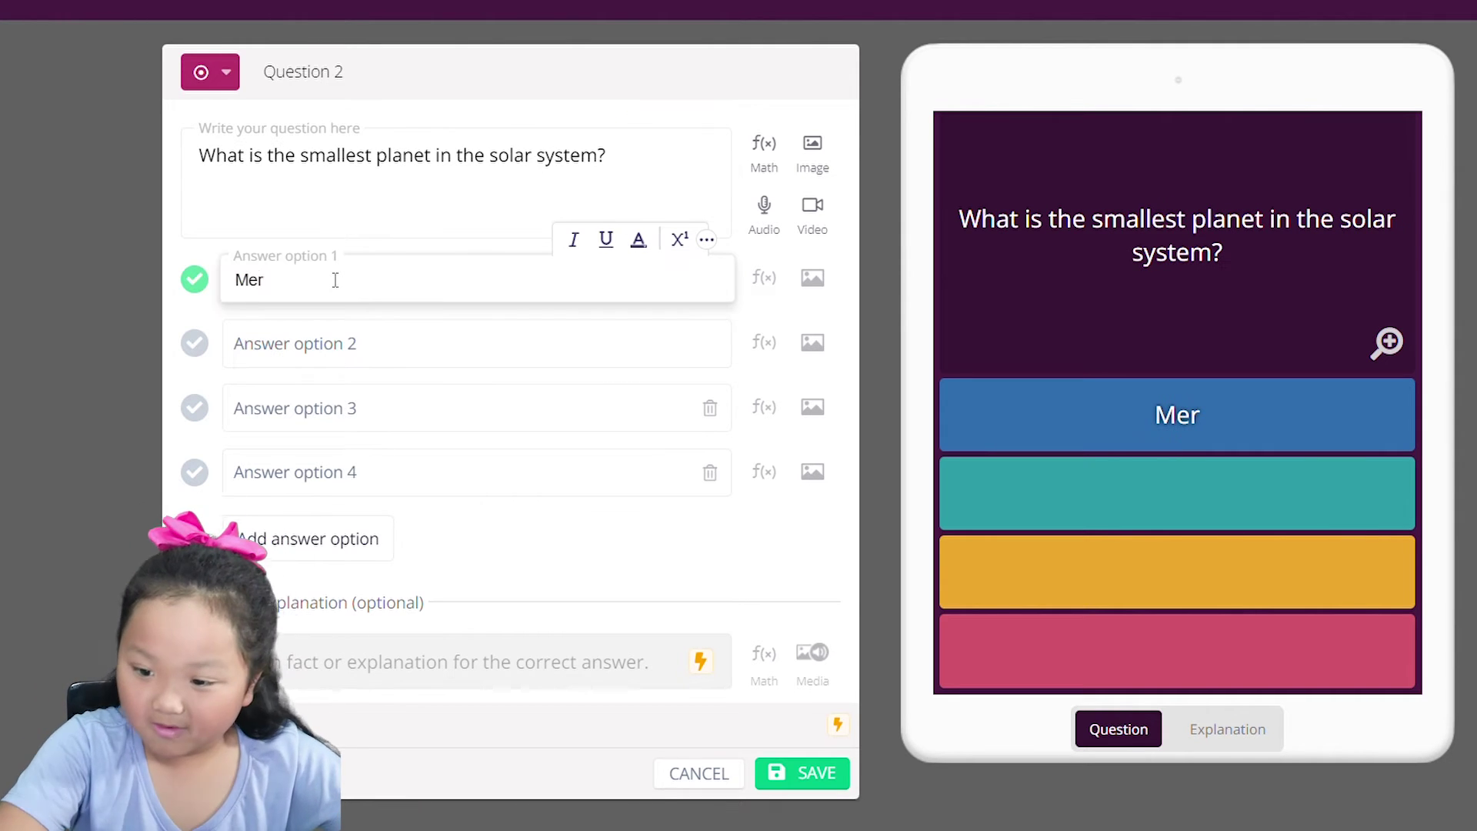
type("cu")
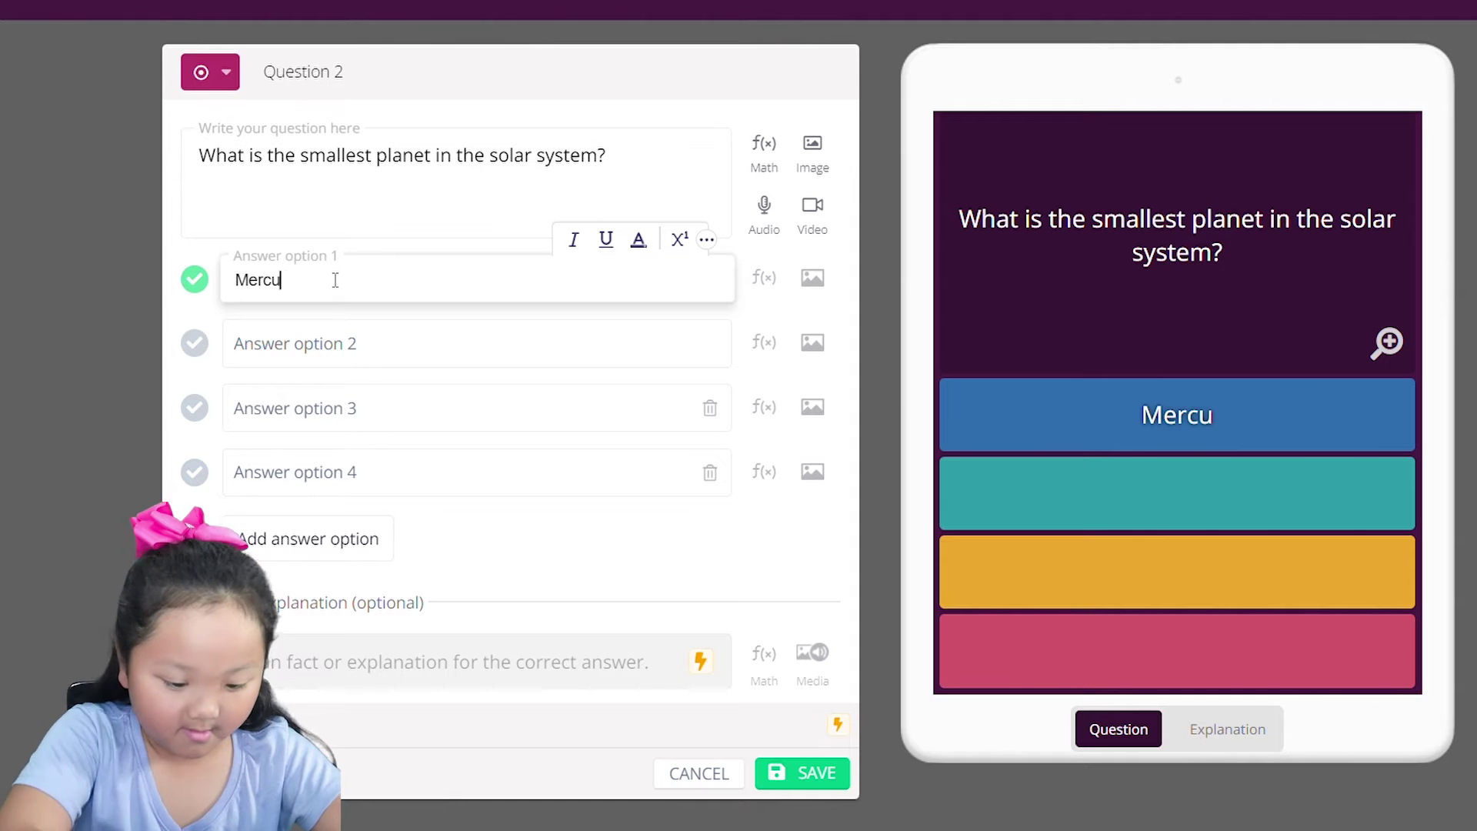
type("ry")
left_click(331, 339)
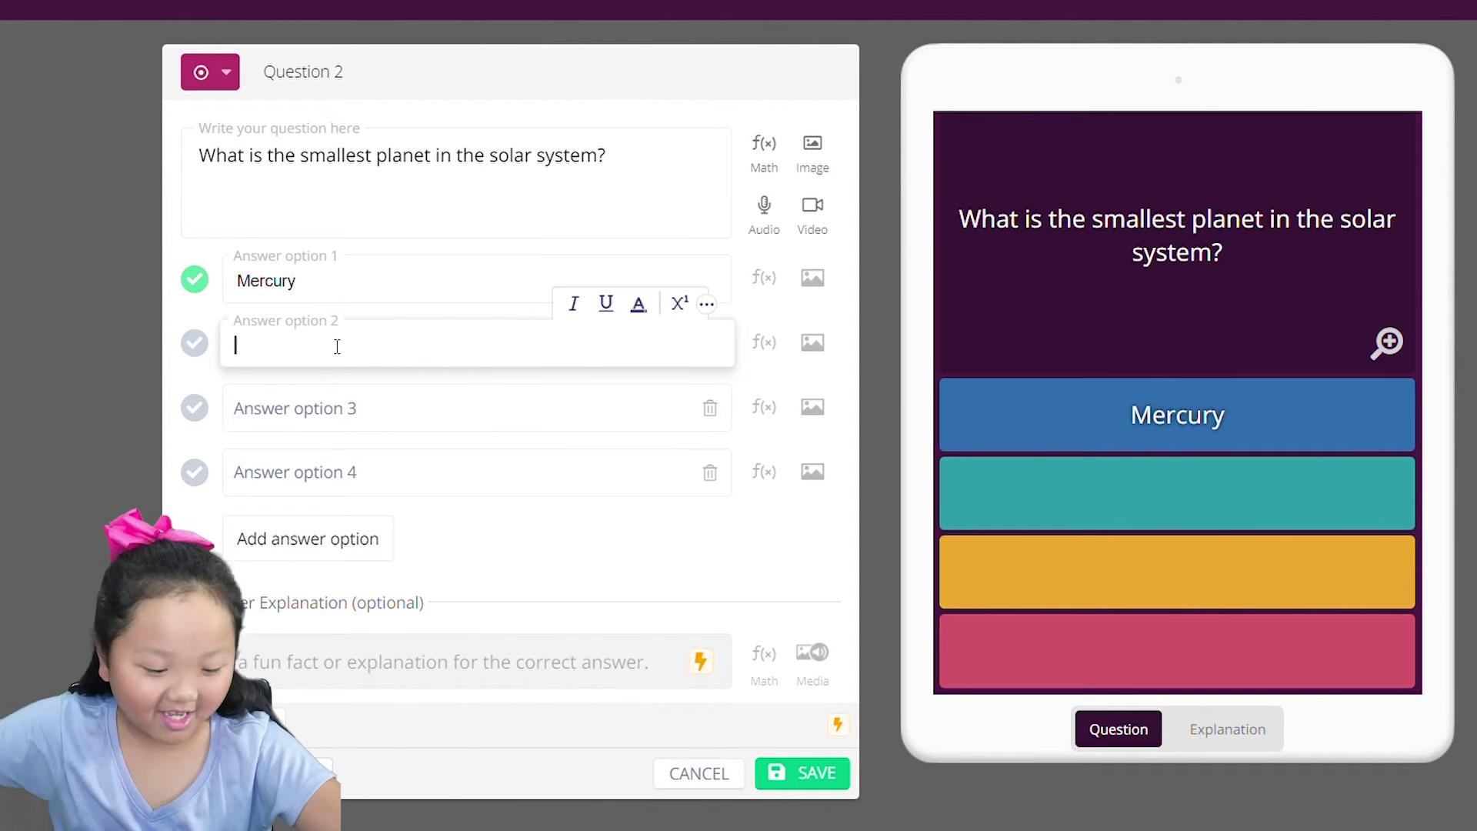
type("V")
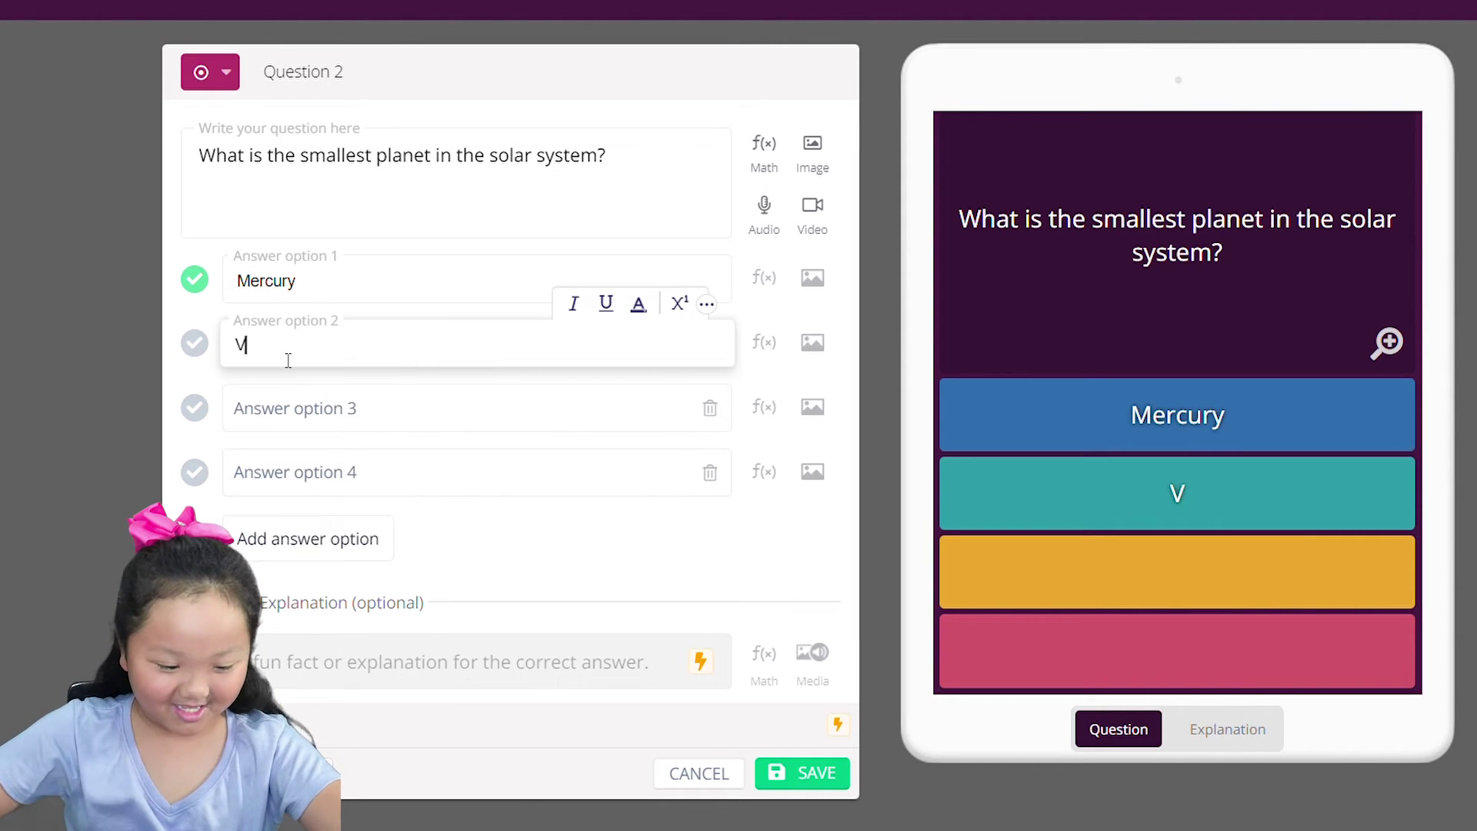
type("en")
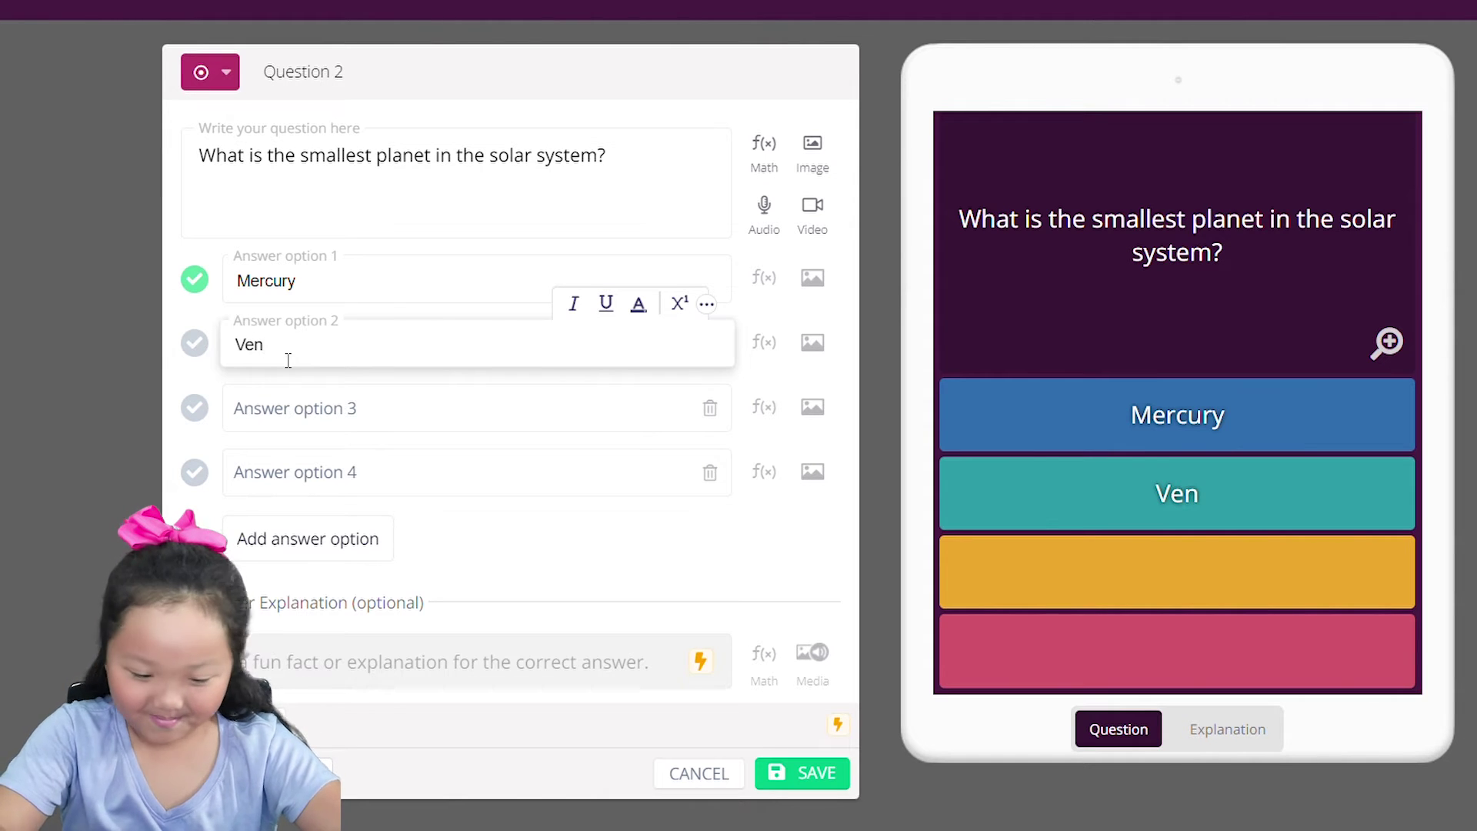
type("us")
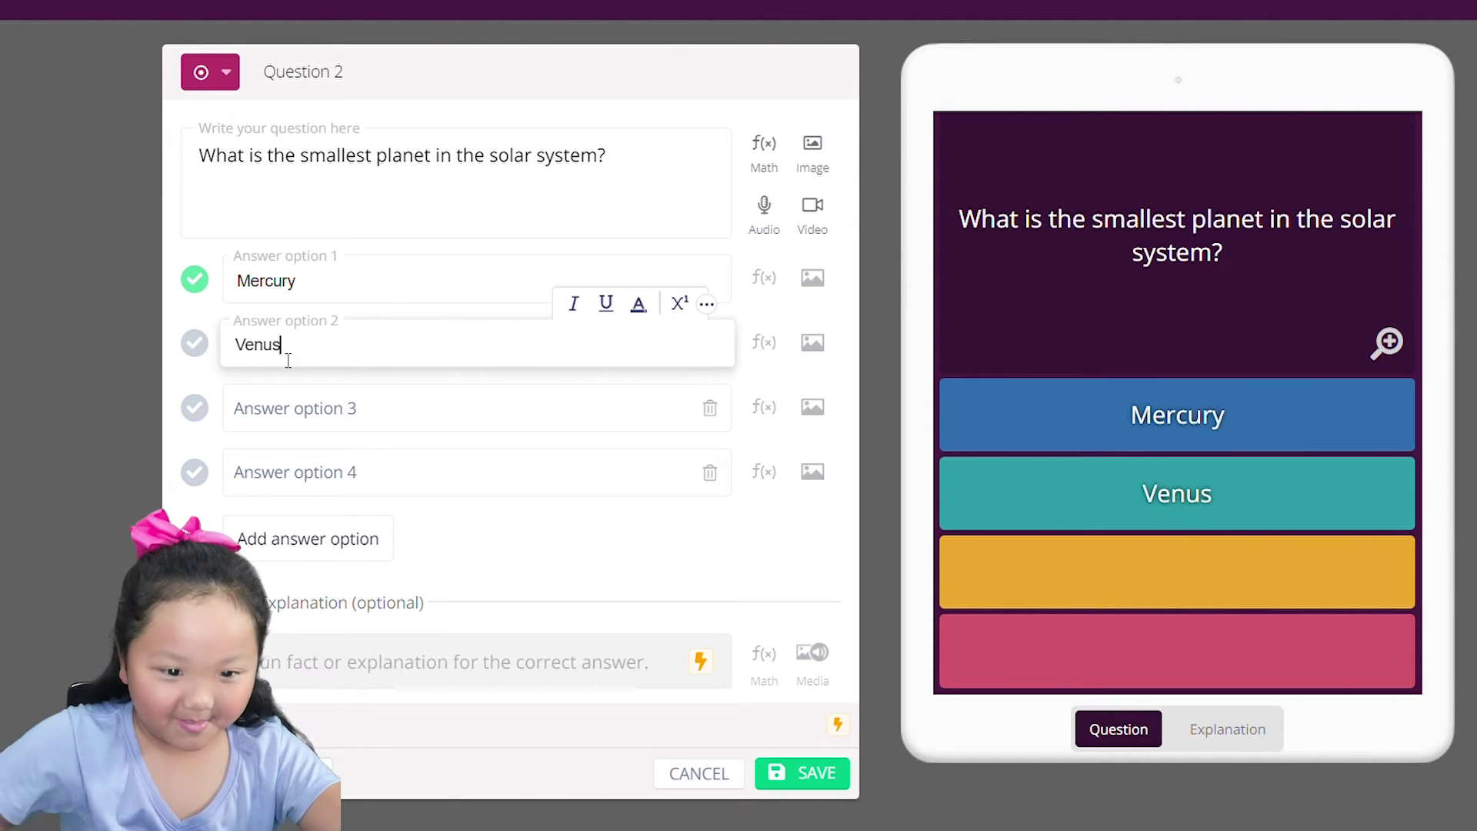
left_click(300, 413)
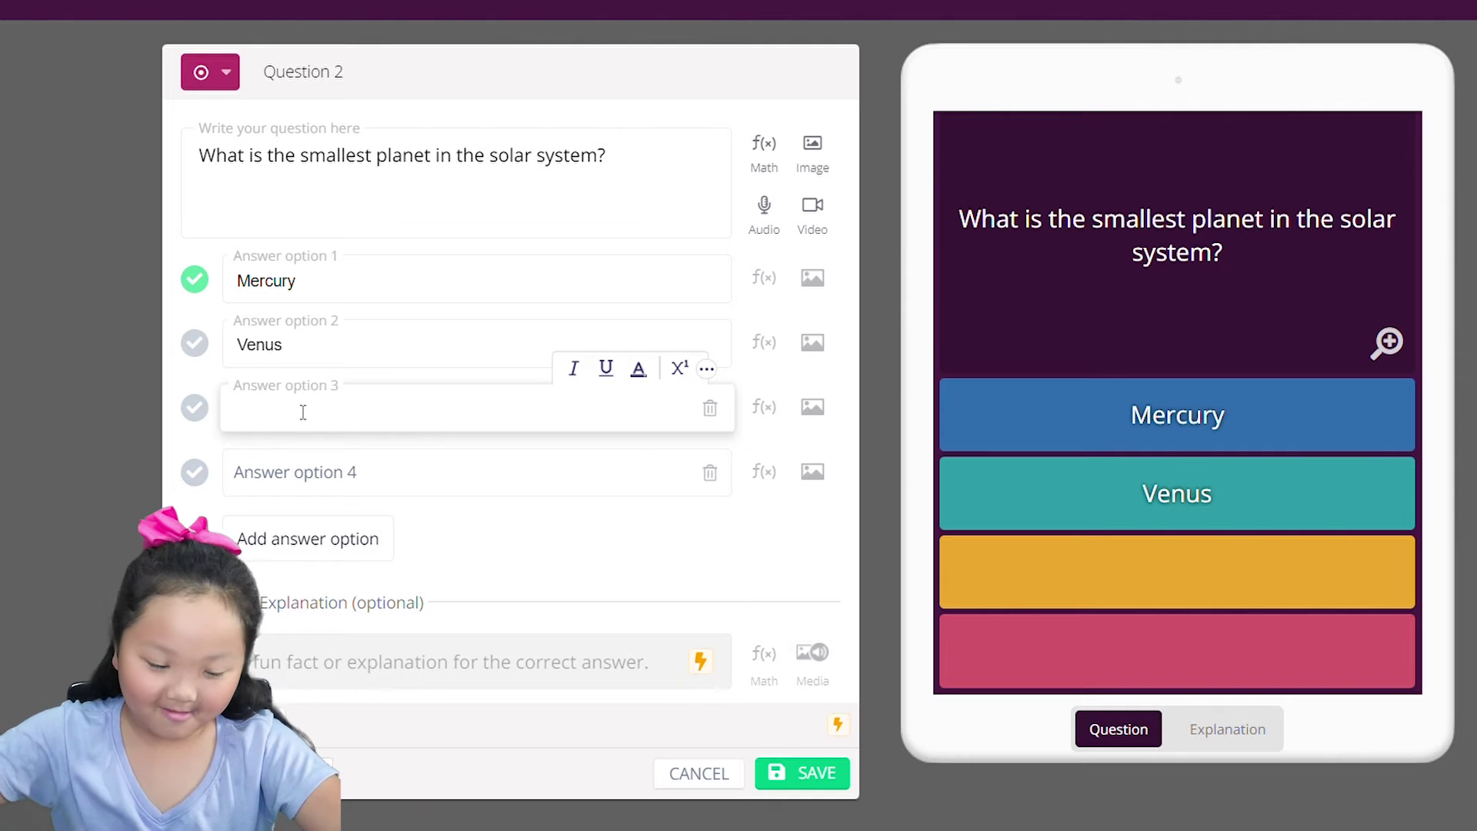
left_click(298, 481)
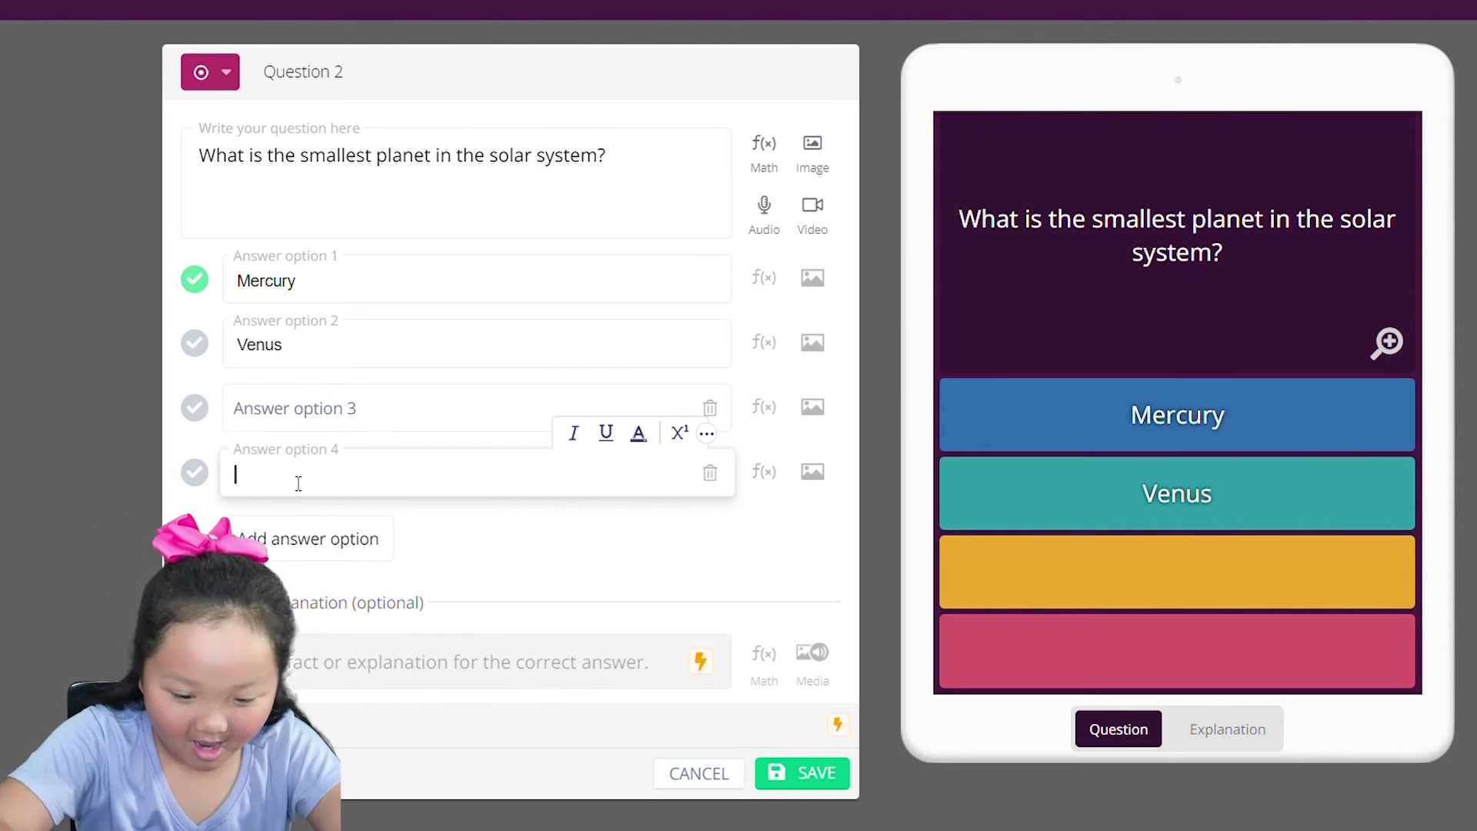
type("J")
left_click(321, 402)
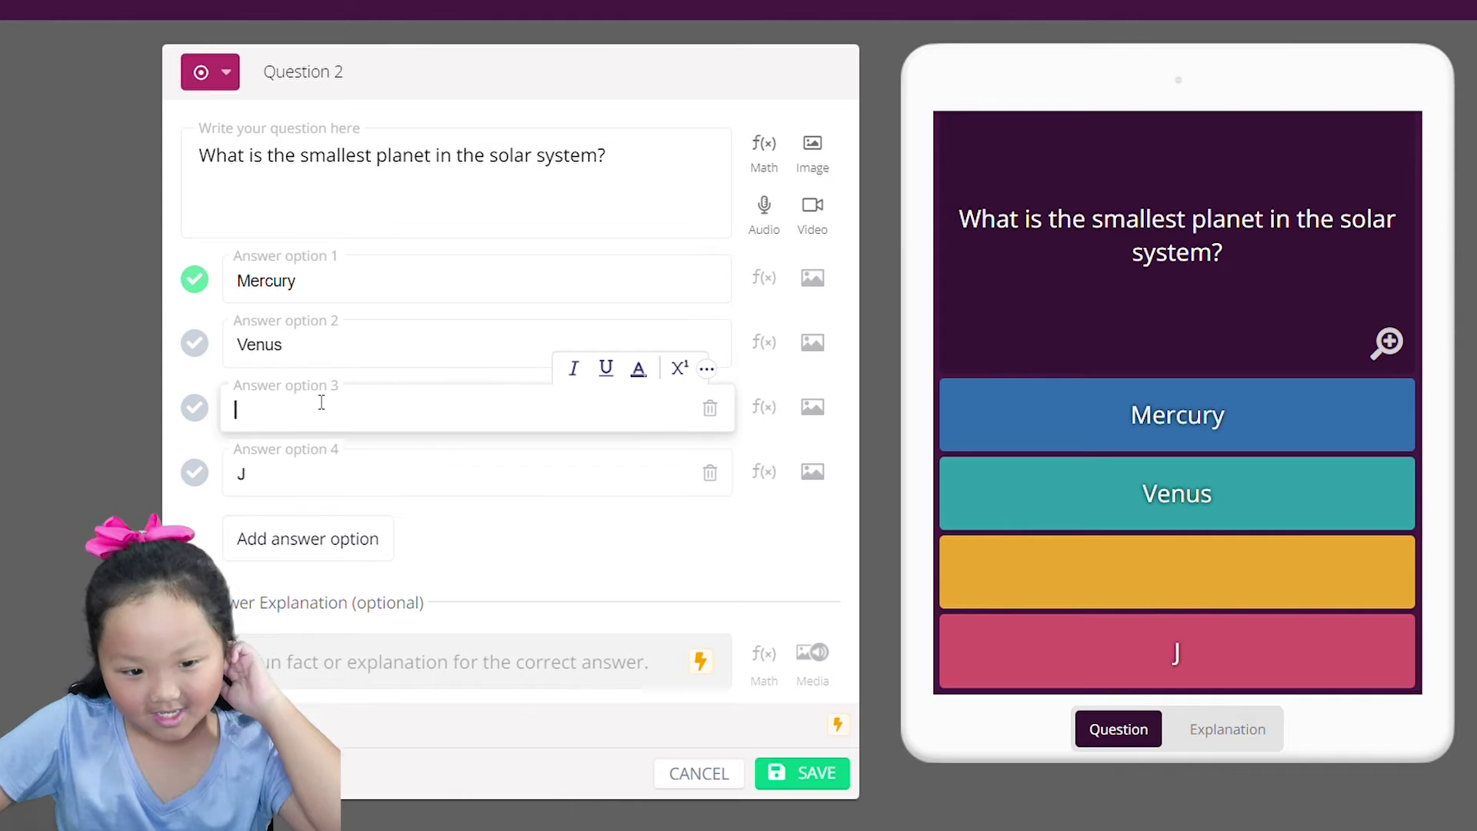
type("E")
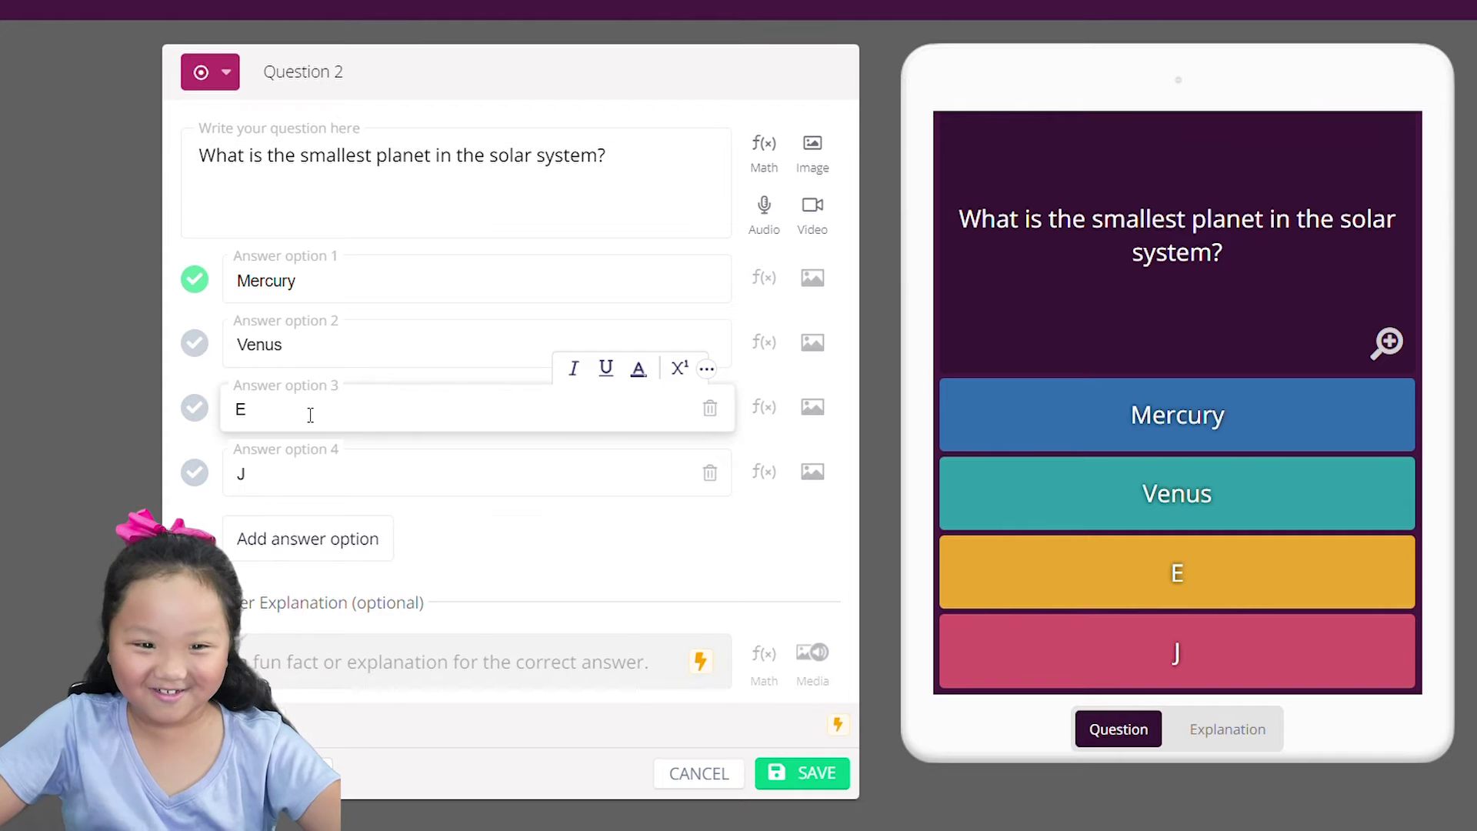
type("arth")
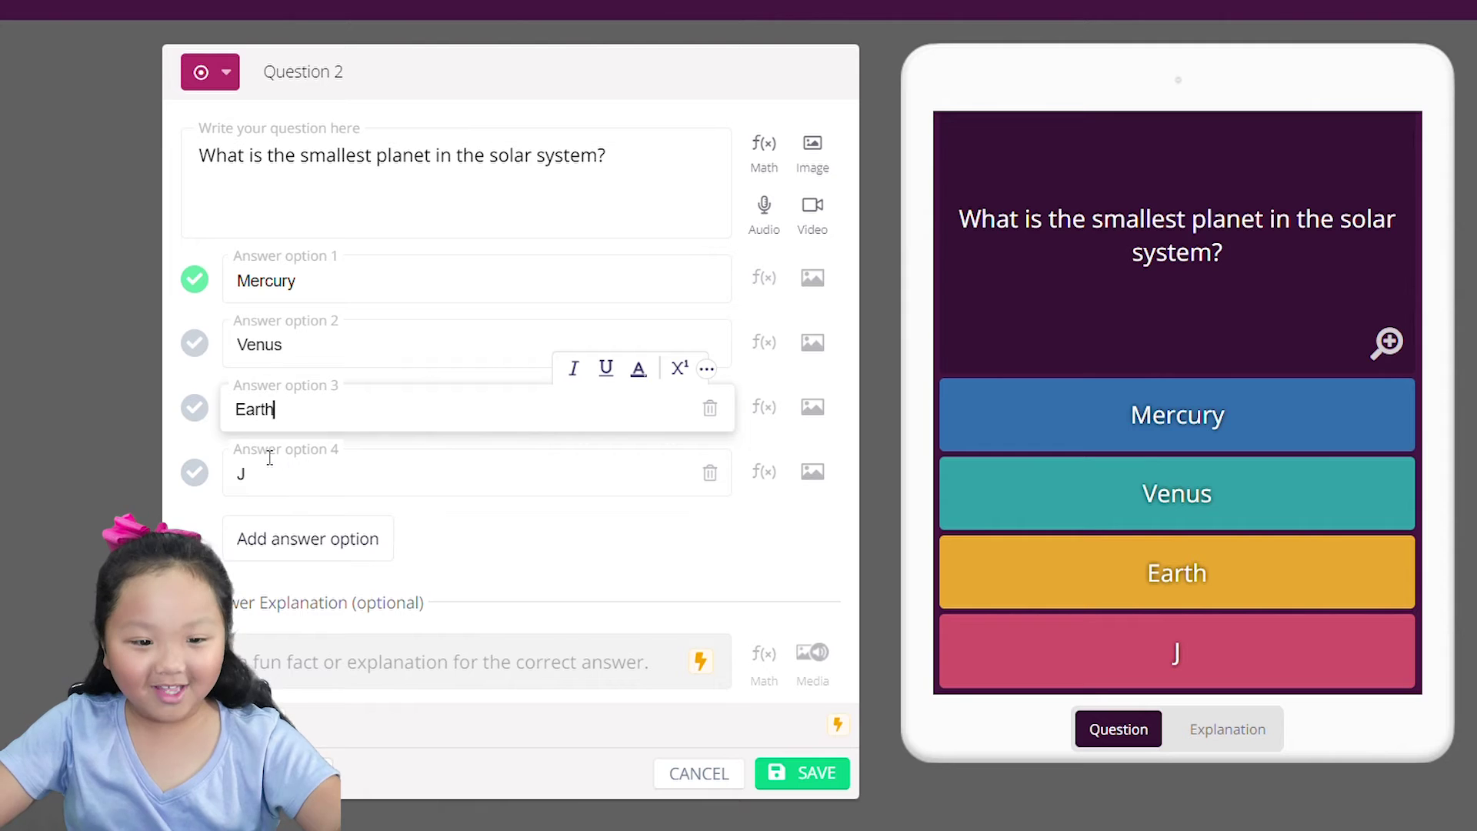
left_click(262, 493)
type("Jupi")
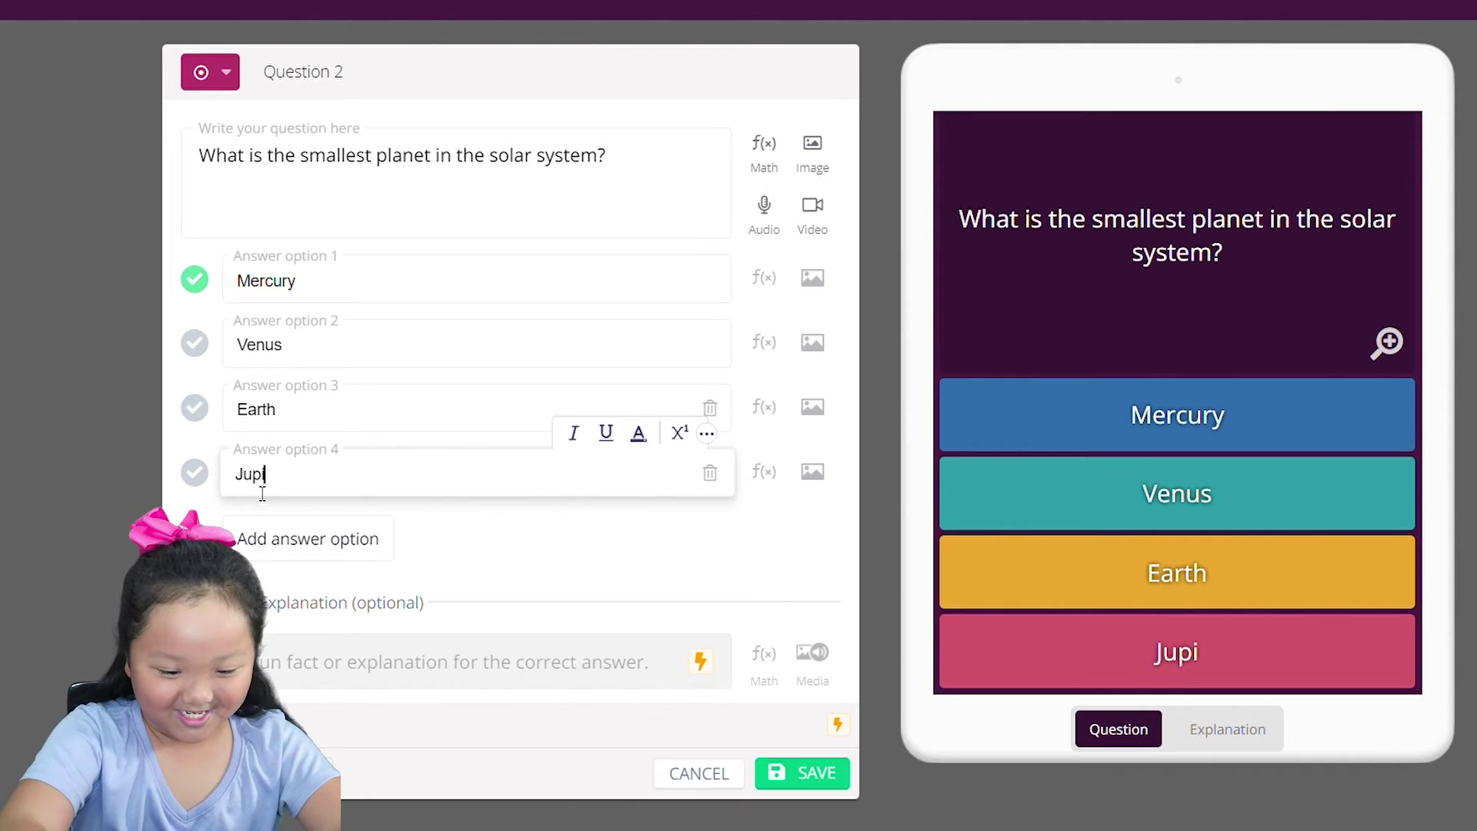
type("ter")
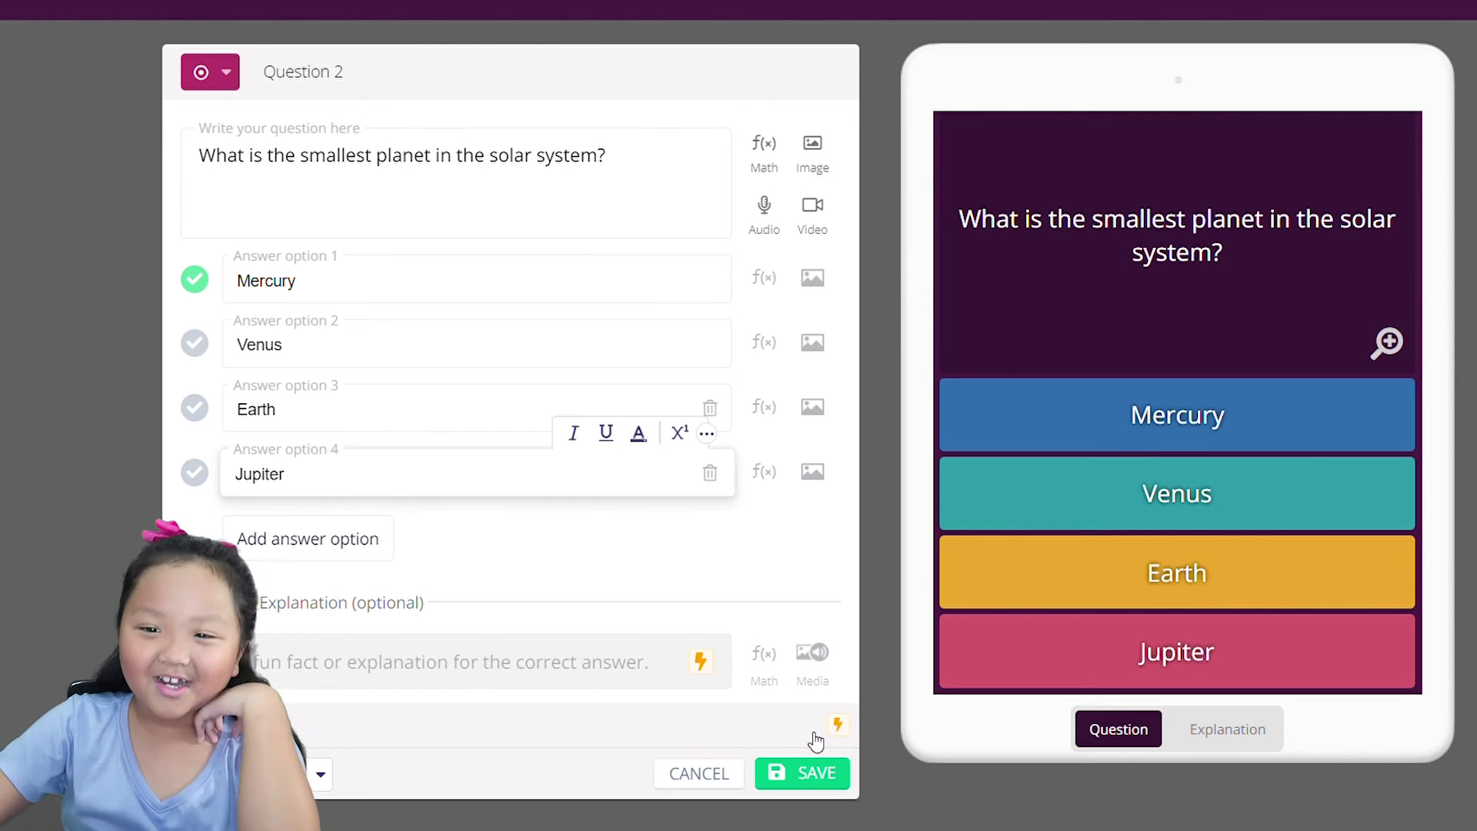
Step: Save Question 2 and scroll through the quiz's question list down to Question 10
left_click(801, 772)
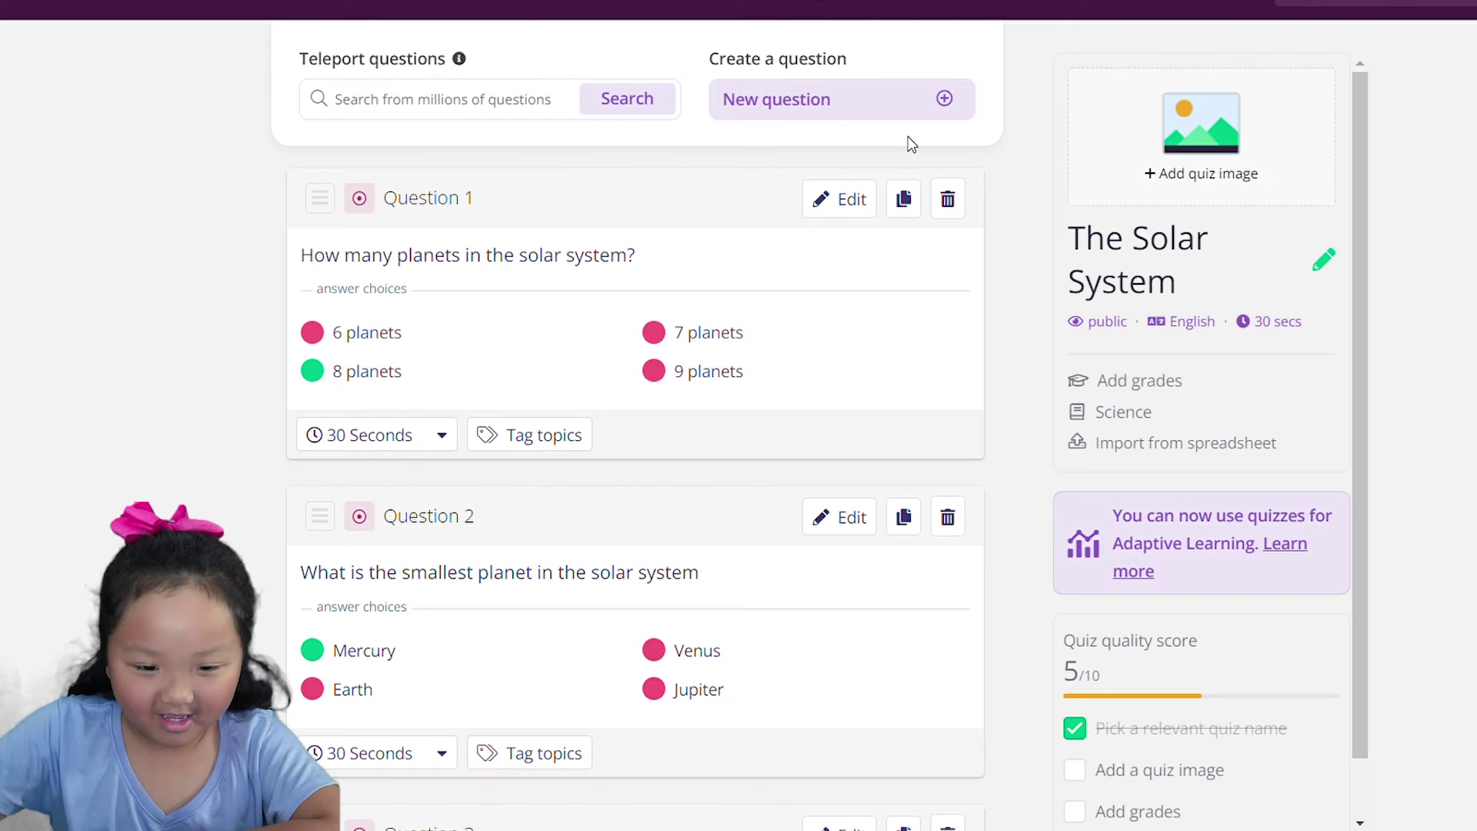
scroll(741, 279, "down", 6)
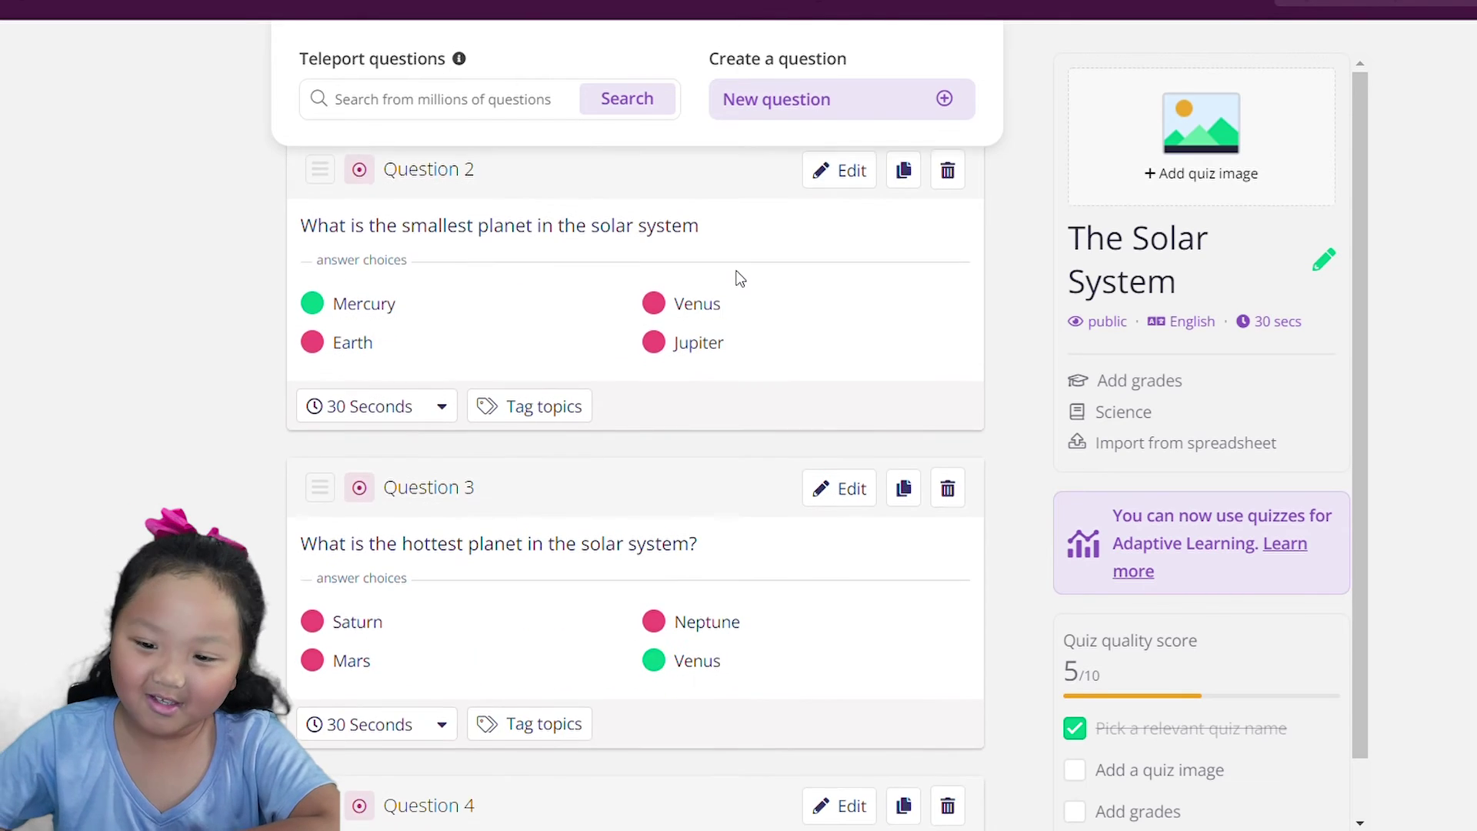
scroll(739, 278, "up", 6)
scroll(740, 278, "down", 20)
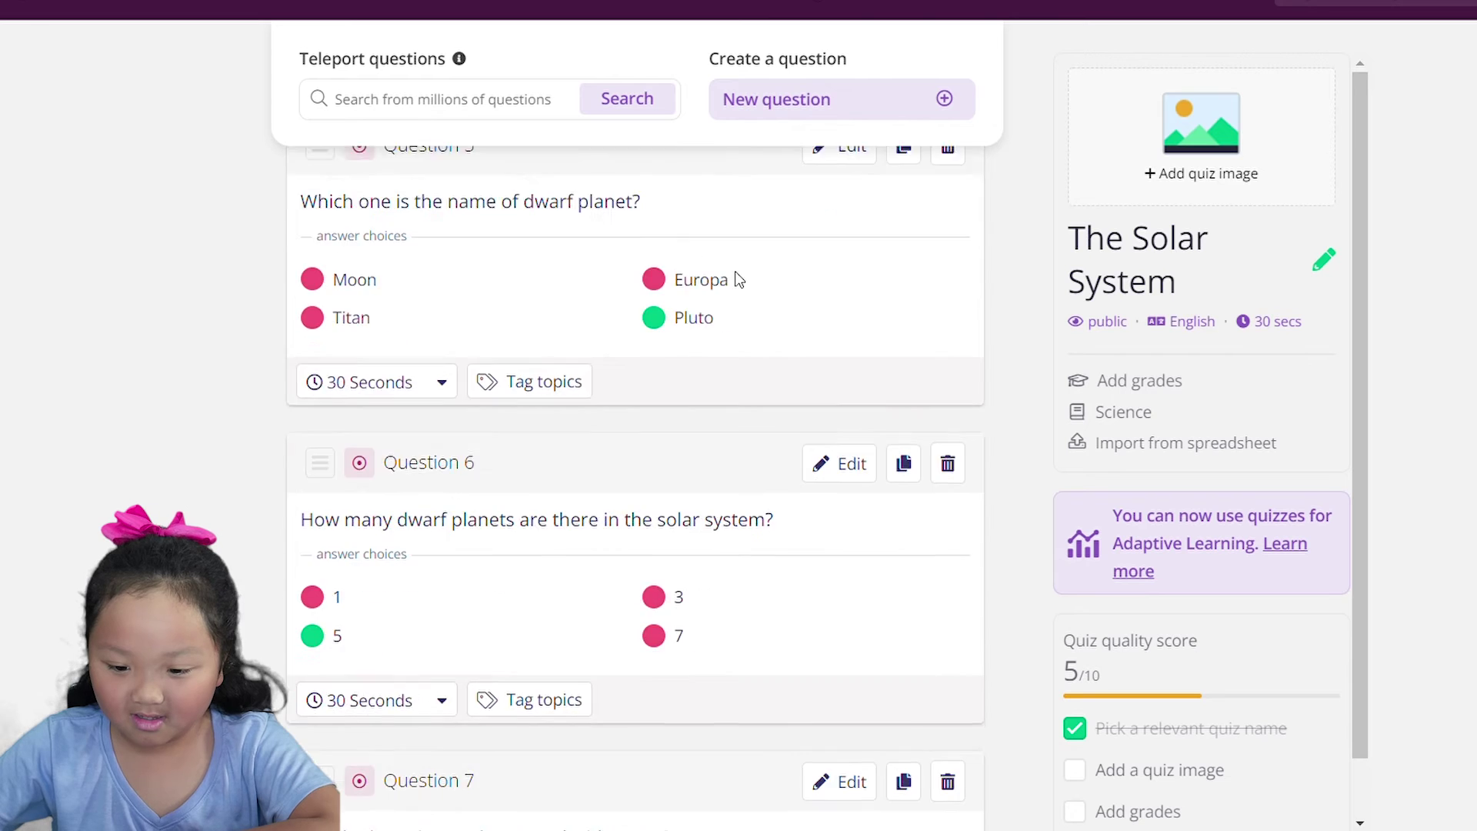
scroll(738, 279, "down", 5)
scroll(738, 278, "up", 20)
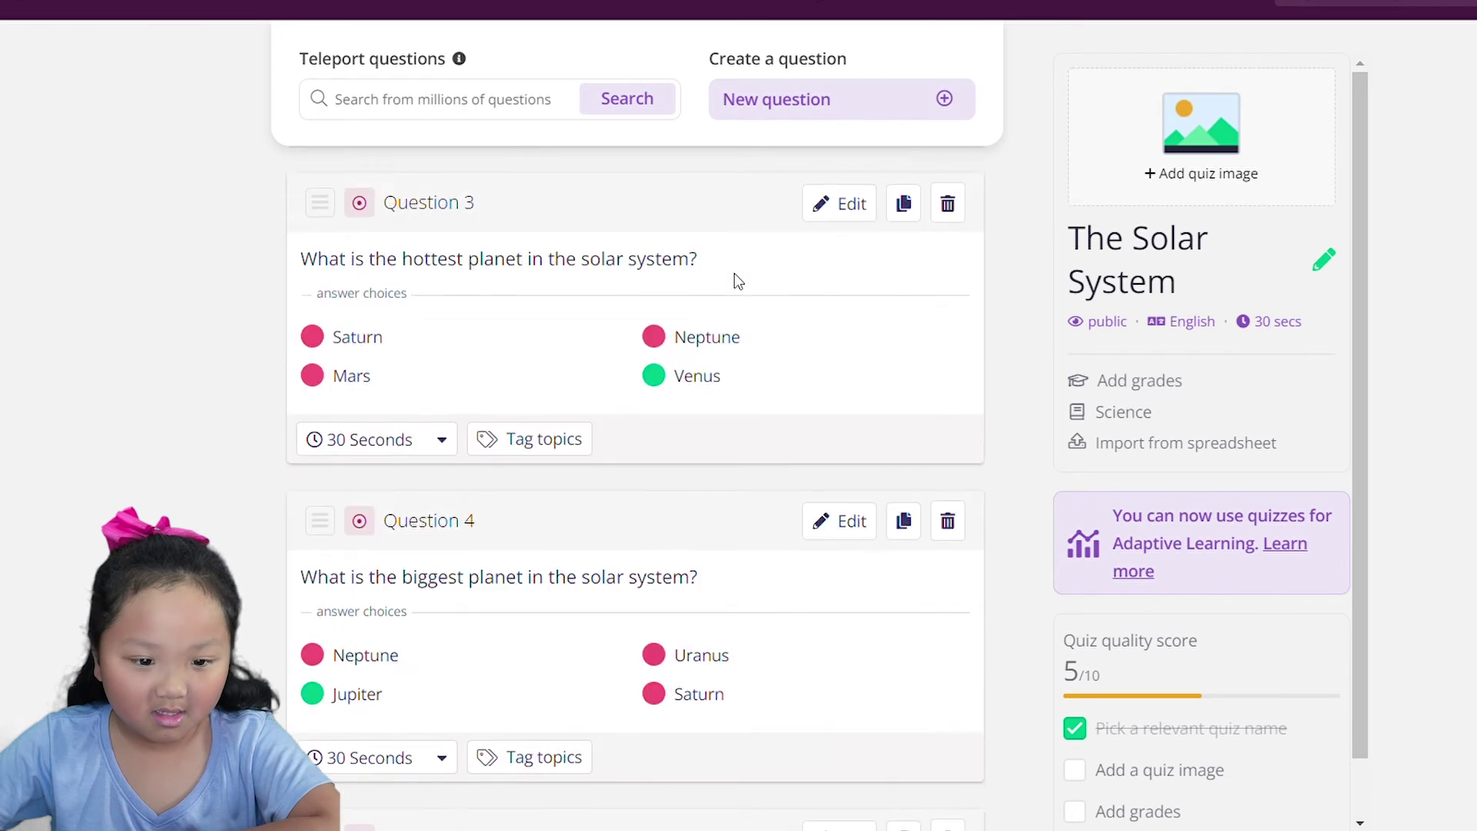
scroll(734, 277, "down", 16)
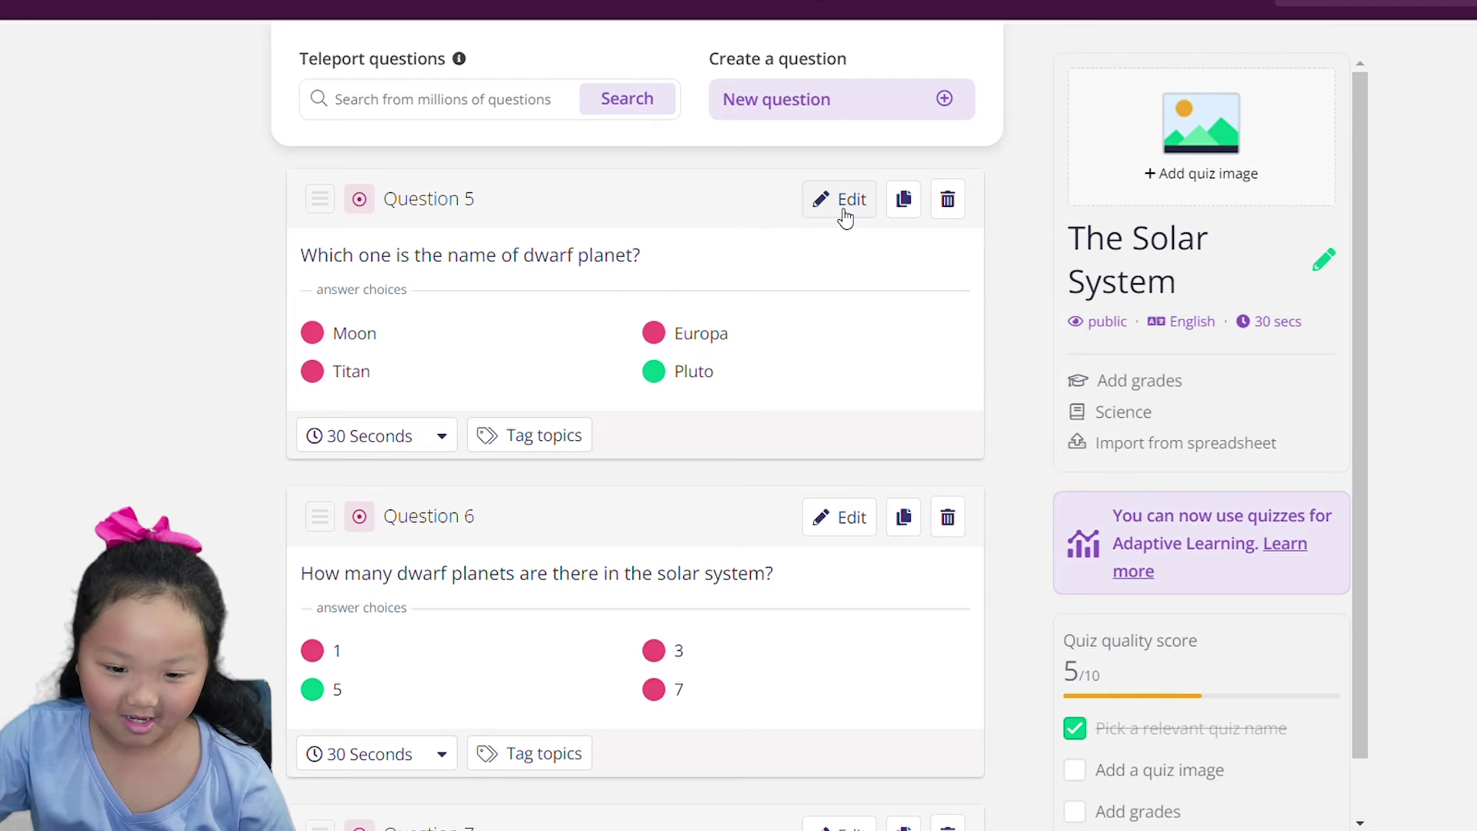
scroll(768, 210, "down", 12)
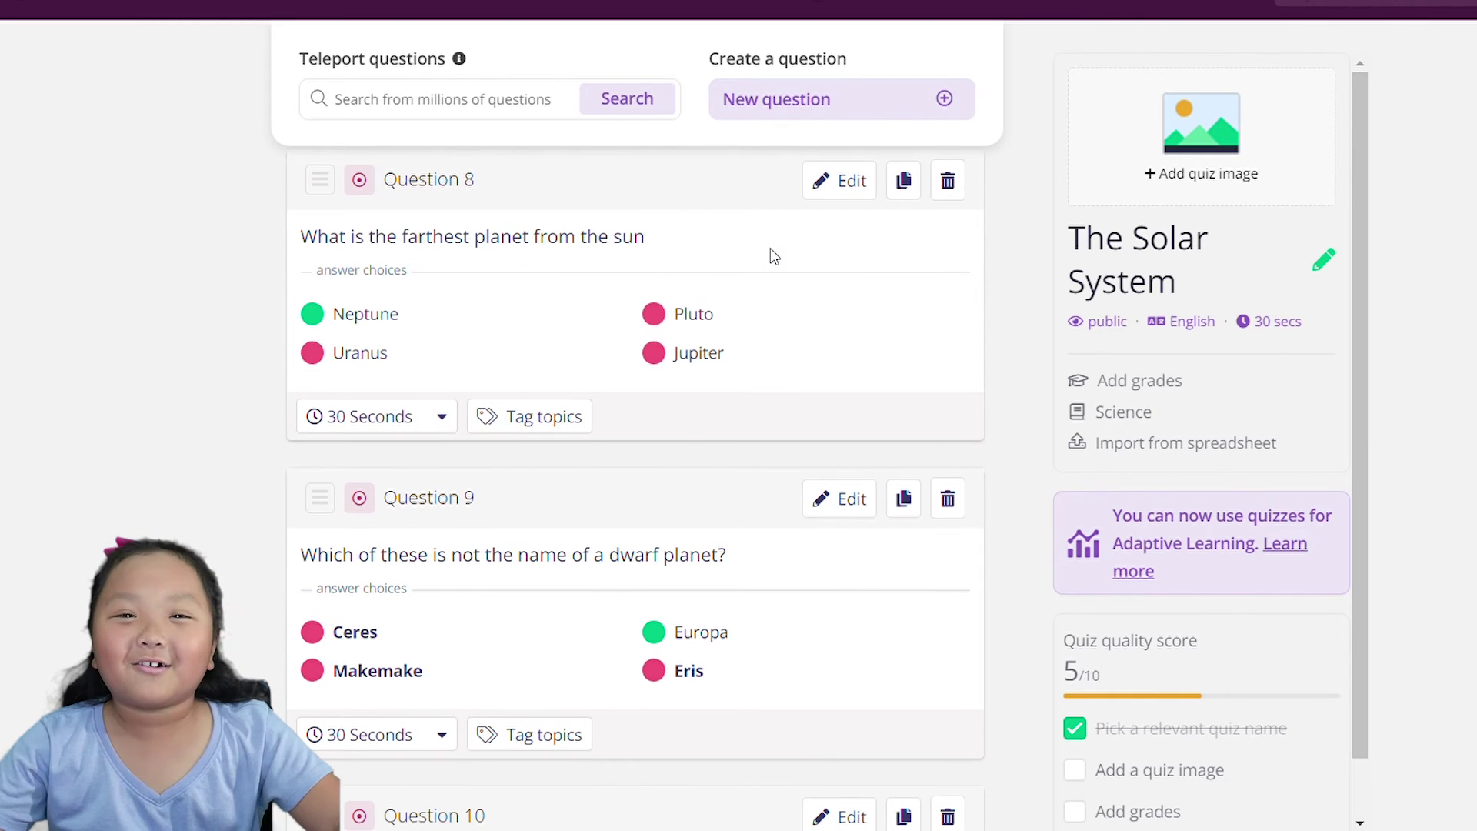
Step: Add a question mark to Question 8, 'What is the farthest planet from the sun', and save it
left_click(844, 182)
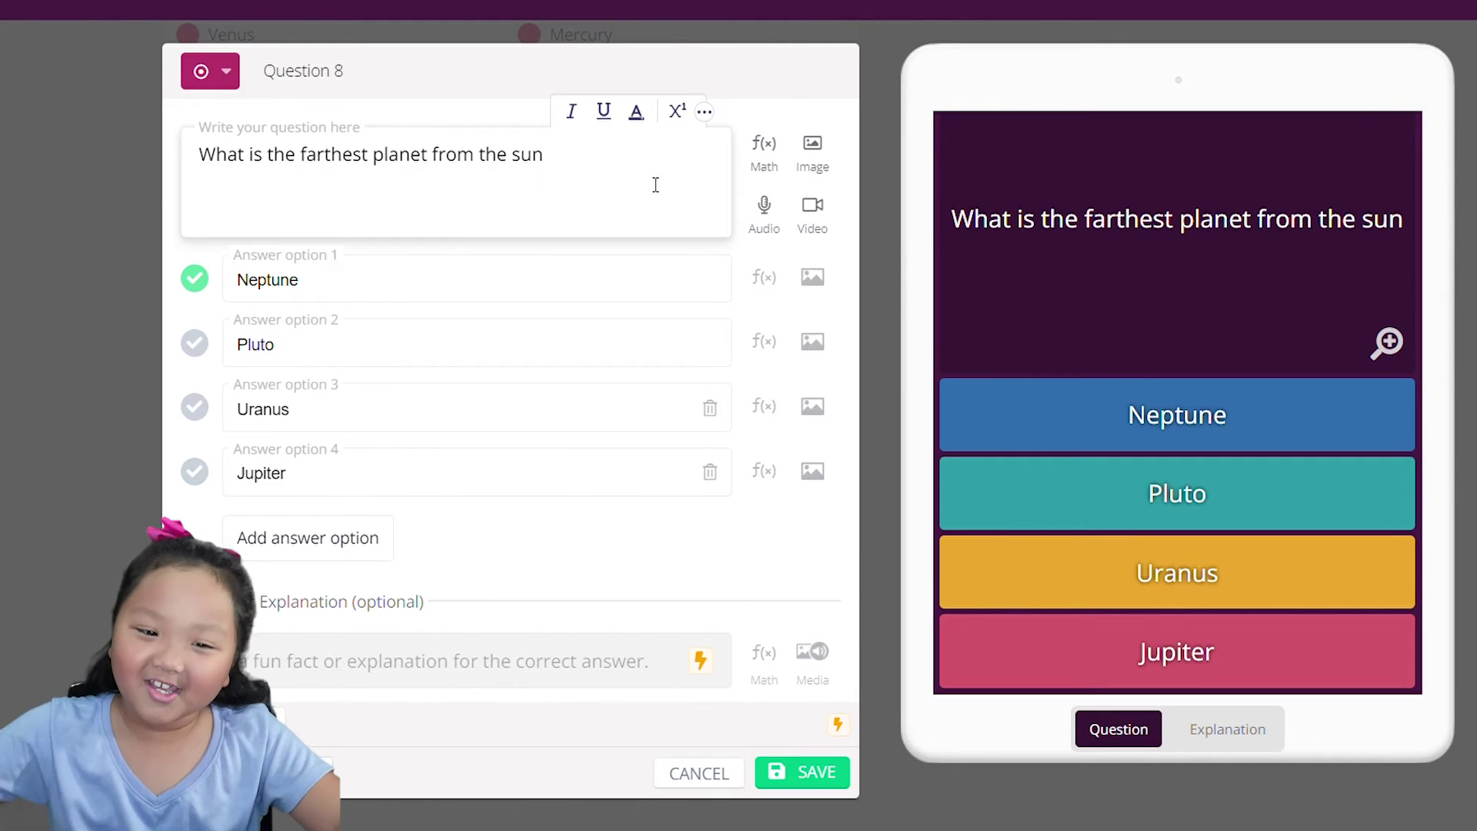
left_click(360, 280)
left_click(363, 343)
left_click(370, 423)
left_click(363, 476)
left_click(380, 181)
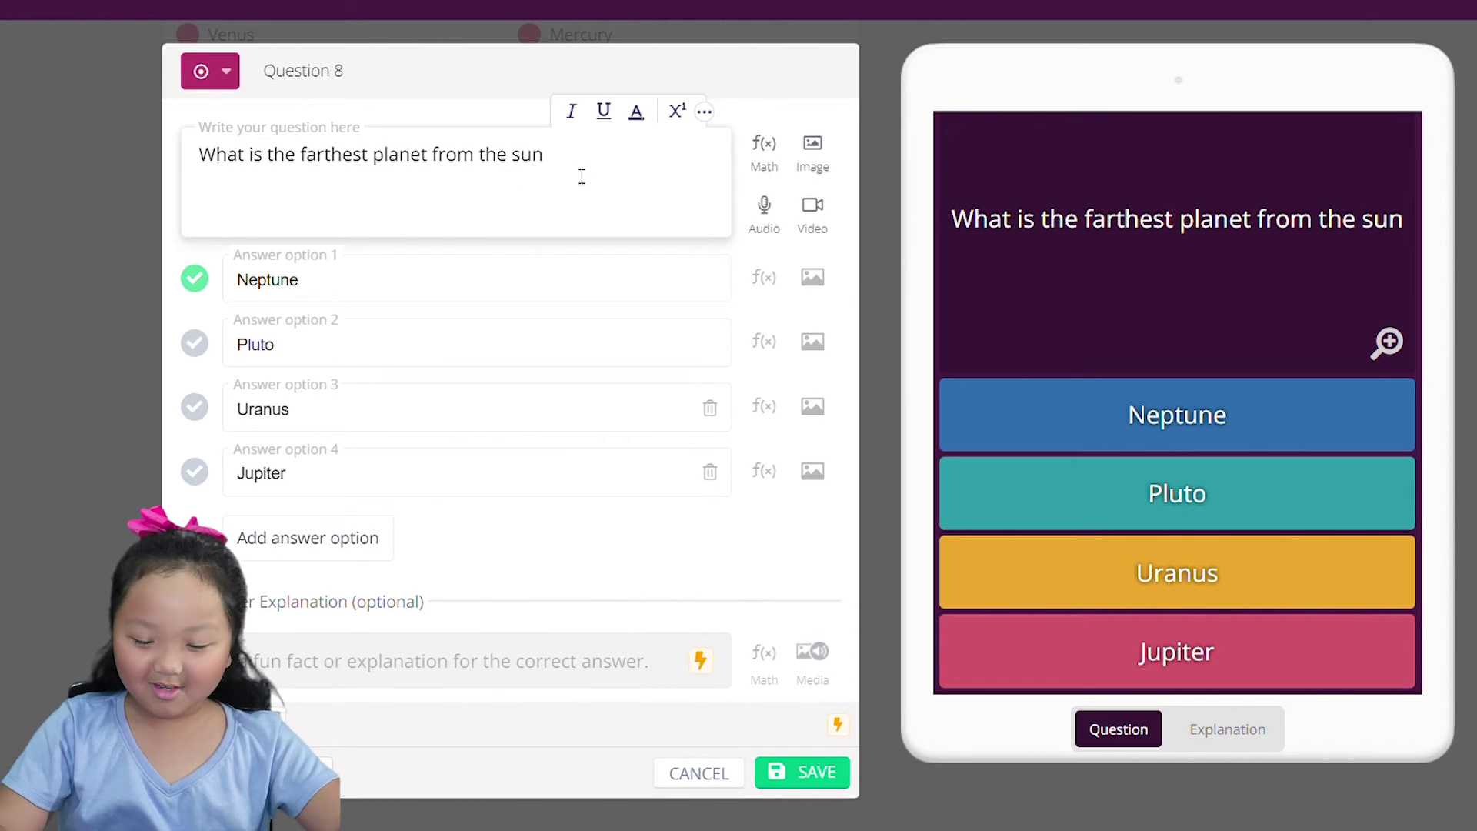
type("?")
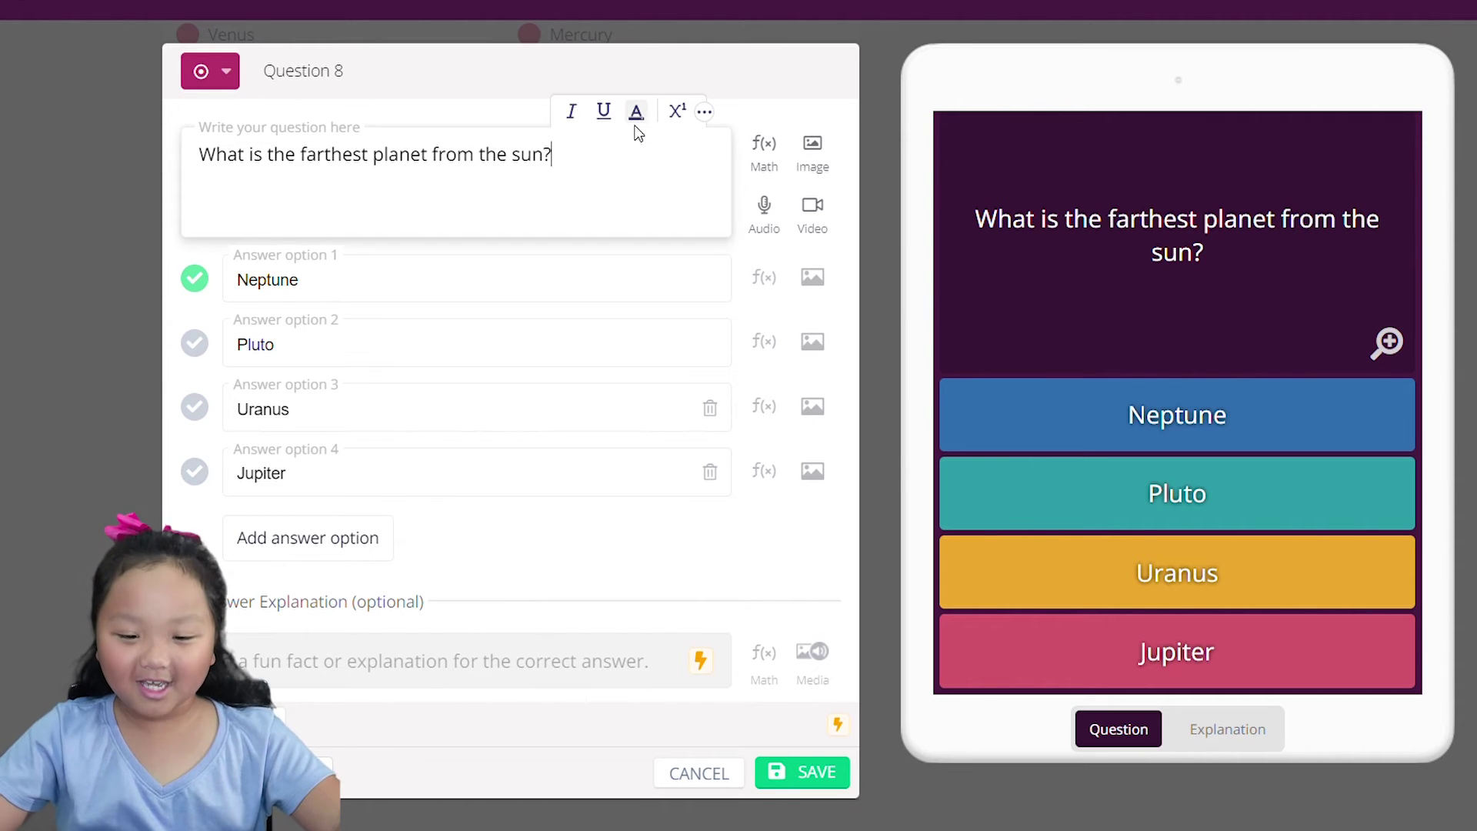
left_click(821, 776)
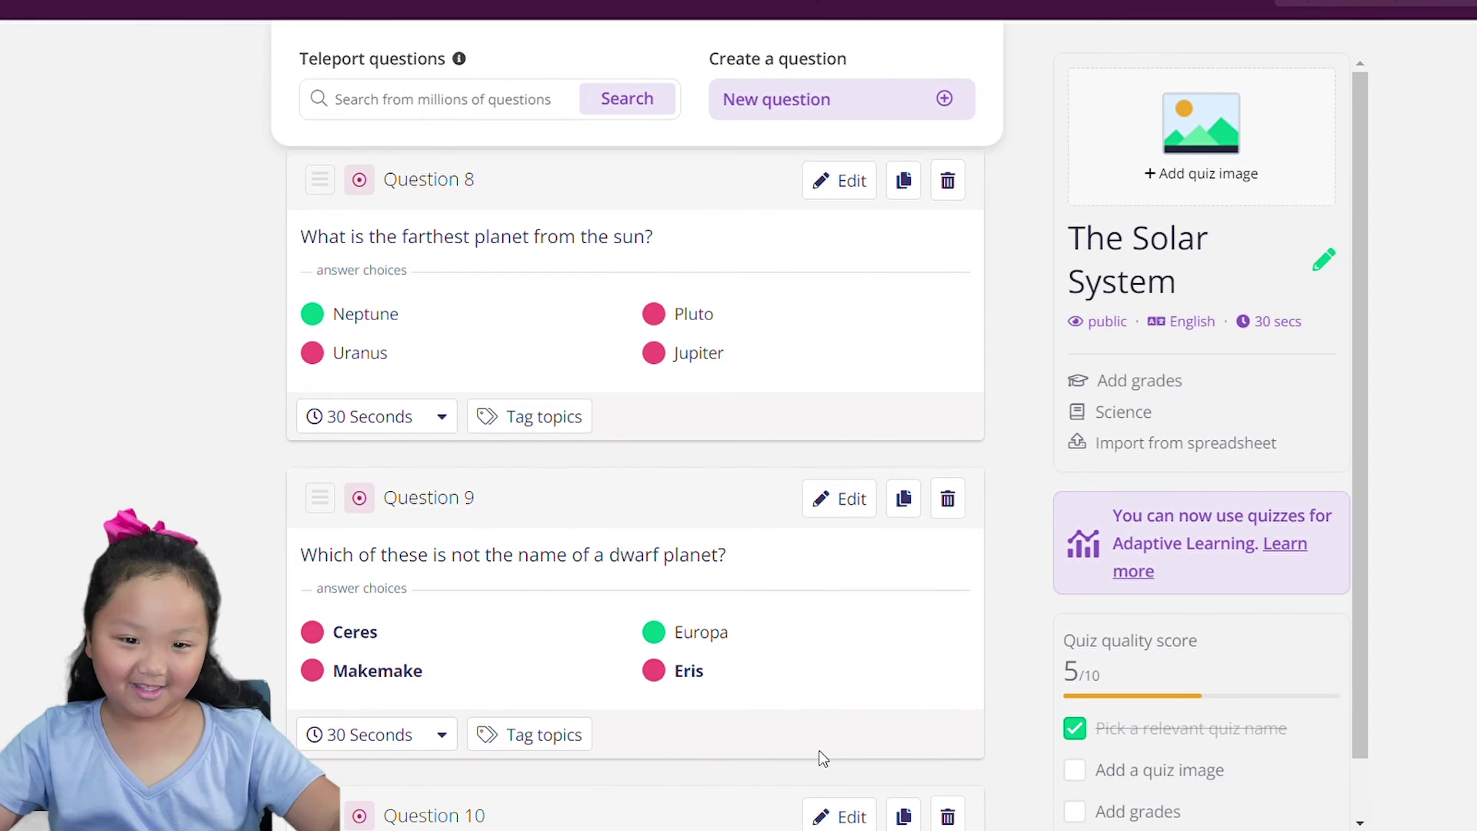
scroll(744, 618, "down", 2)
Step: Find Question 7 in the list and open its editor for the water-covered planet question
scroll(743, 615, "up", 7)
scroll(743, 614, "down", 10)
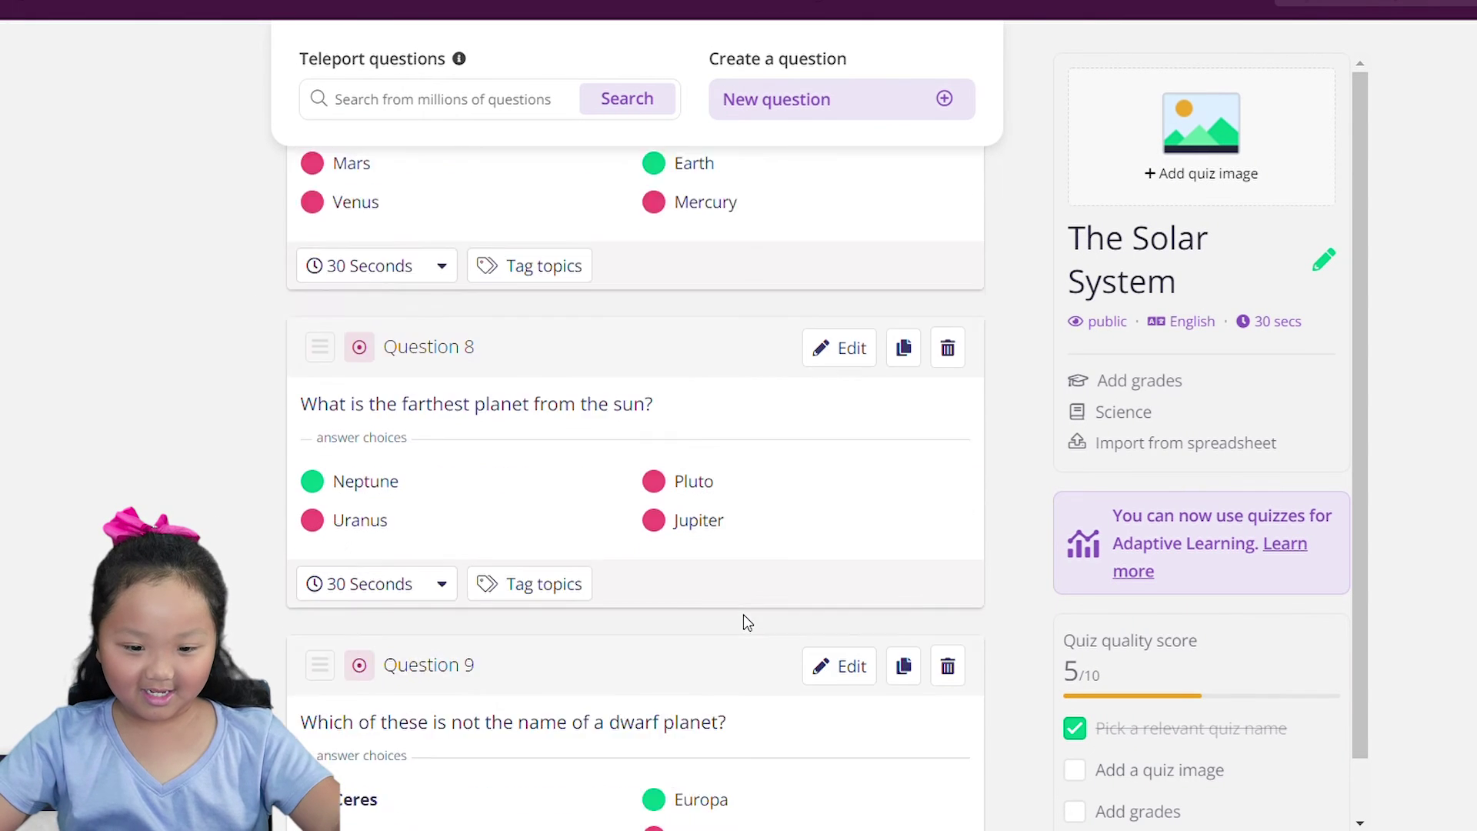
scroll(743, 613, "down", 4)
scroll(800, 256, "up", 12)
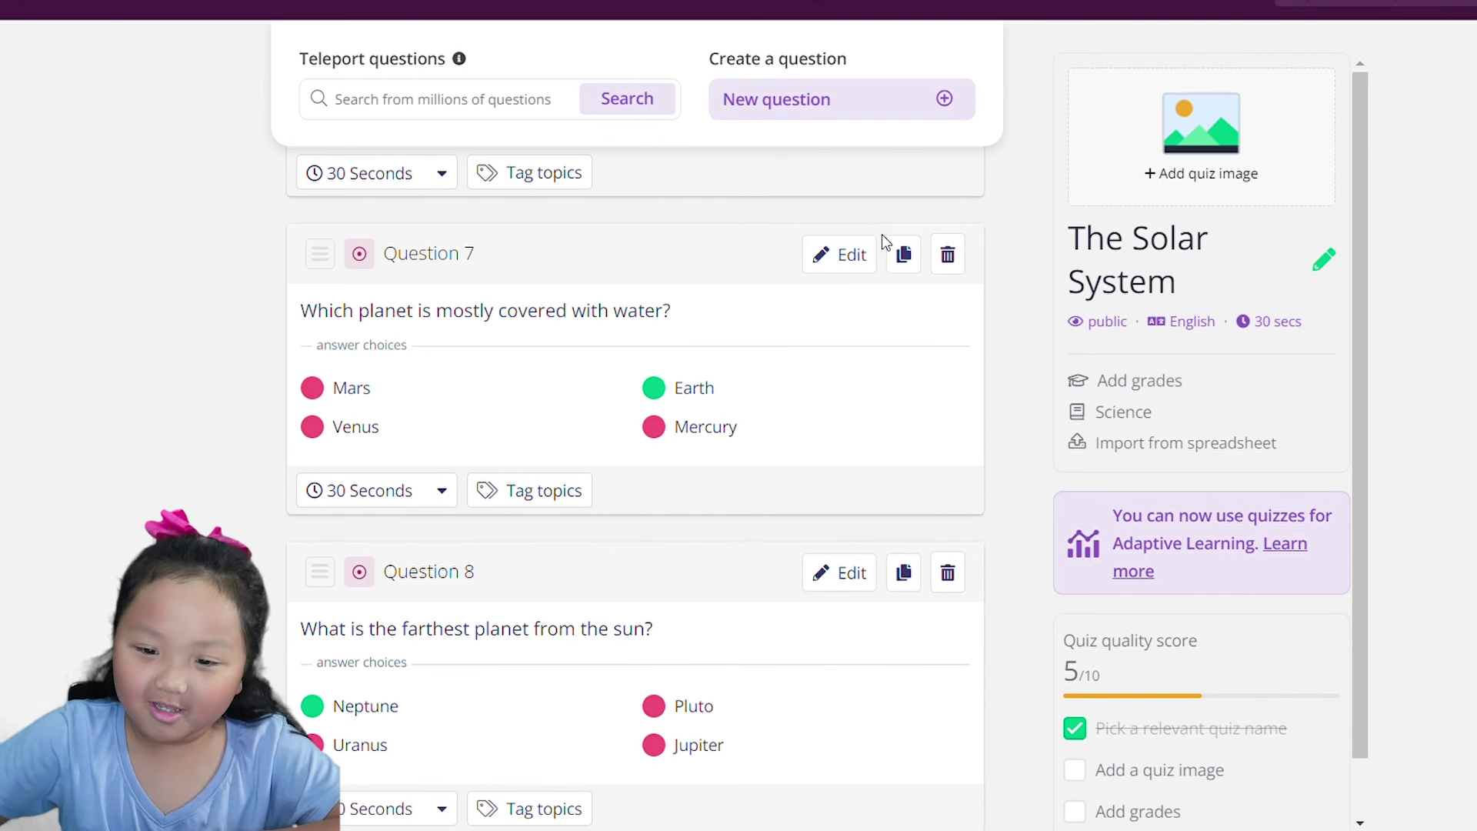
left_click(847, 254)
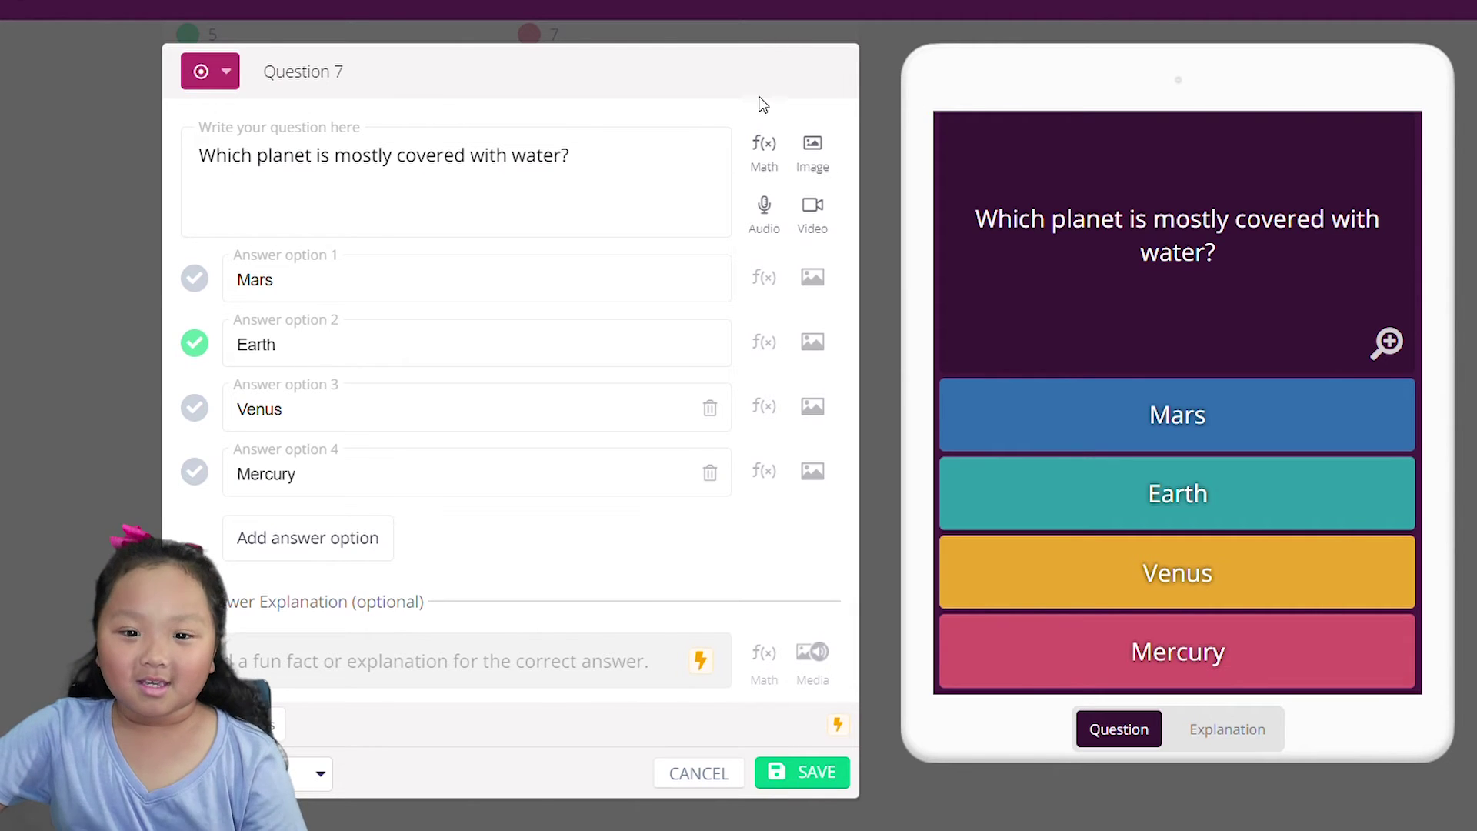
Step: Attach the 122693sun solar-system picture from Pictures to Question 7 and save the question
left_click(812, 157)
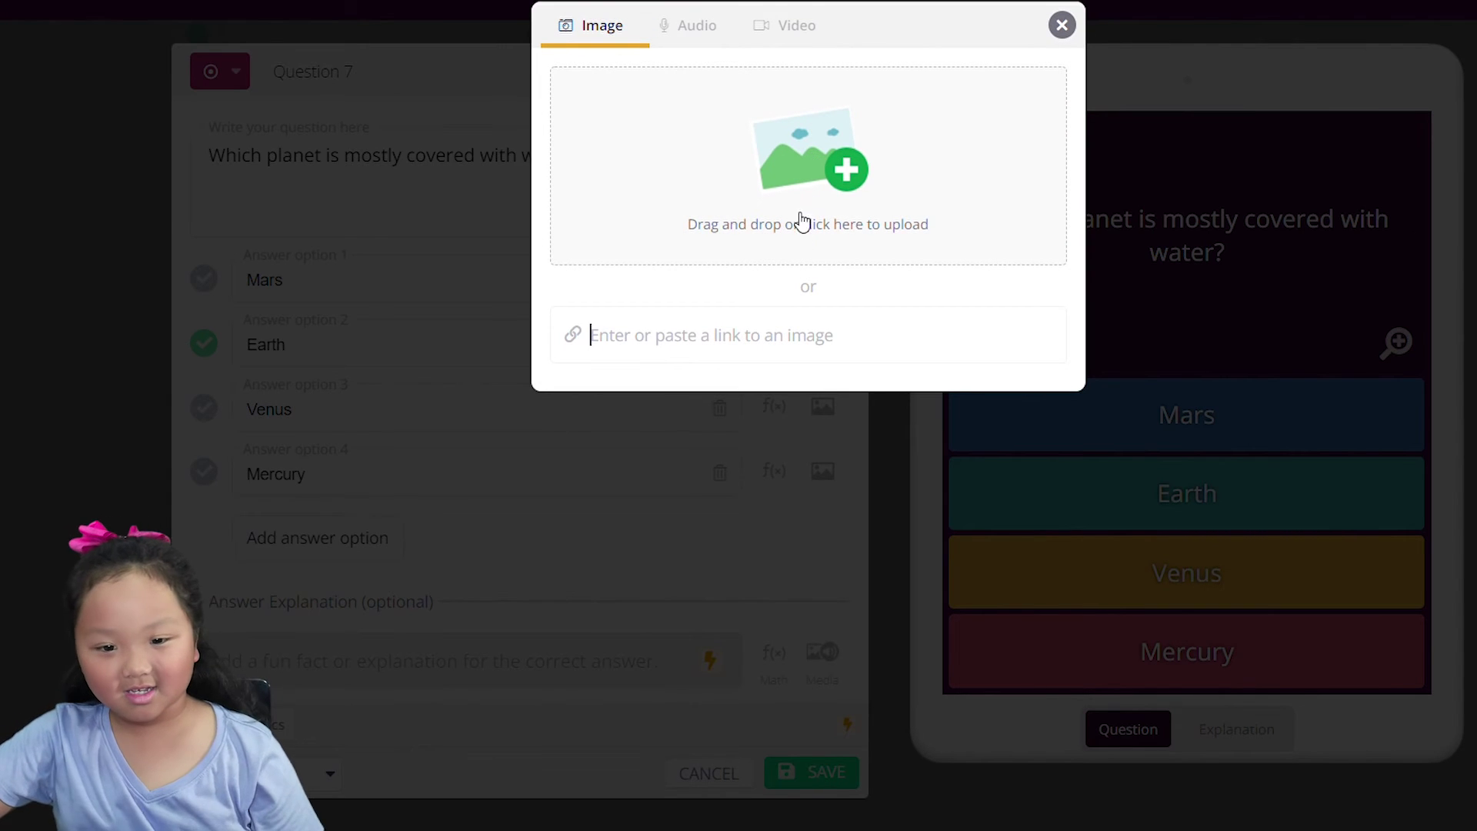
left_click(789, 183)
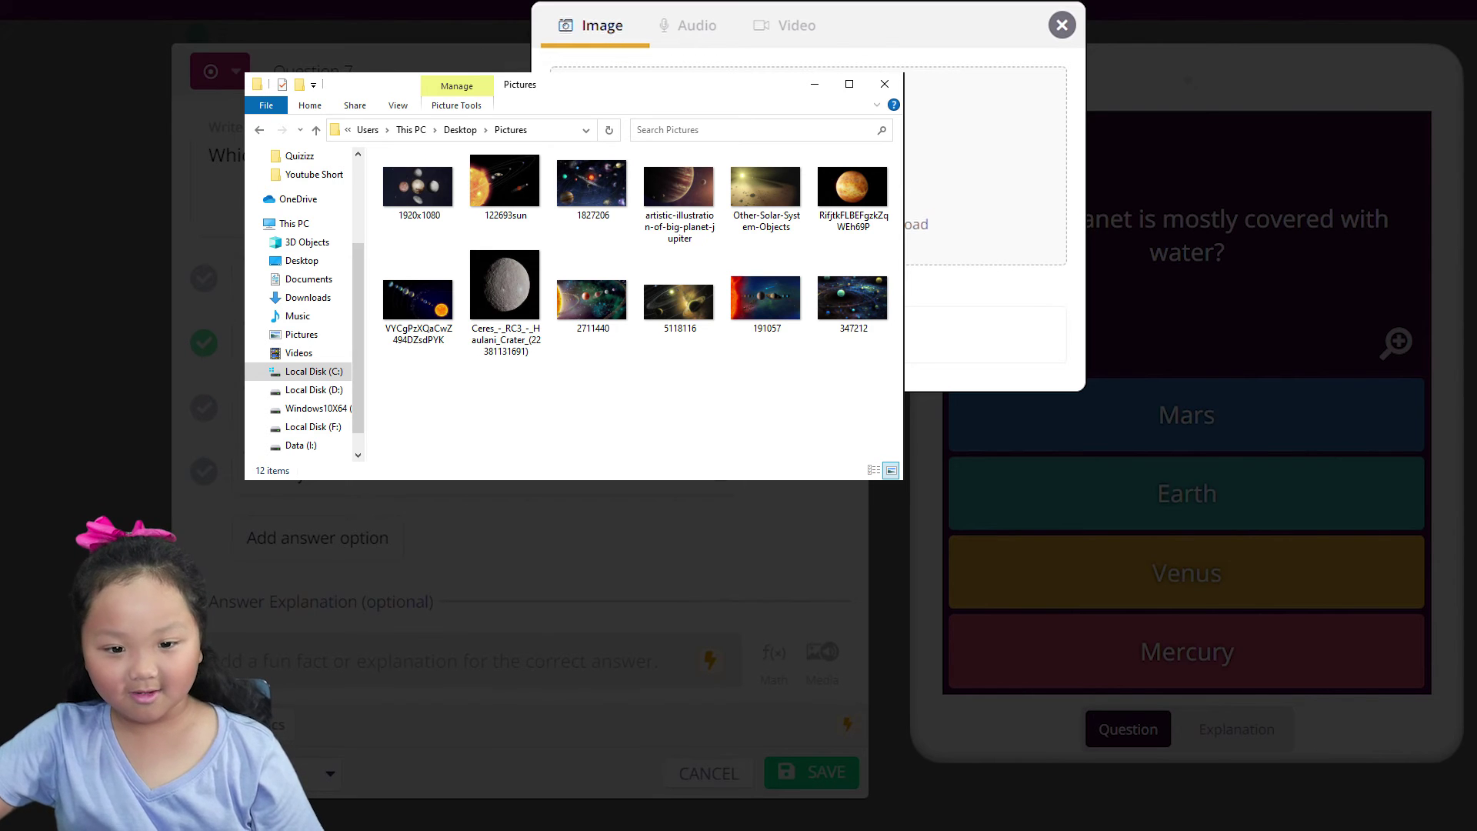
double_click(504, 184)
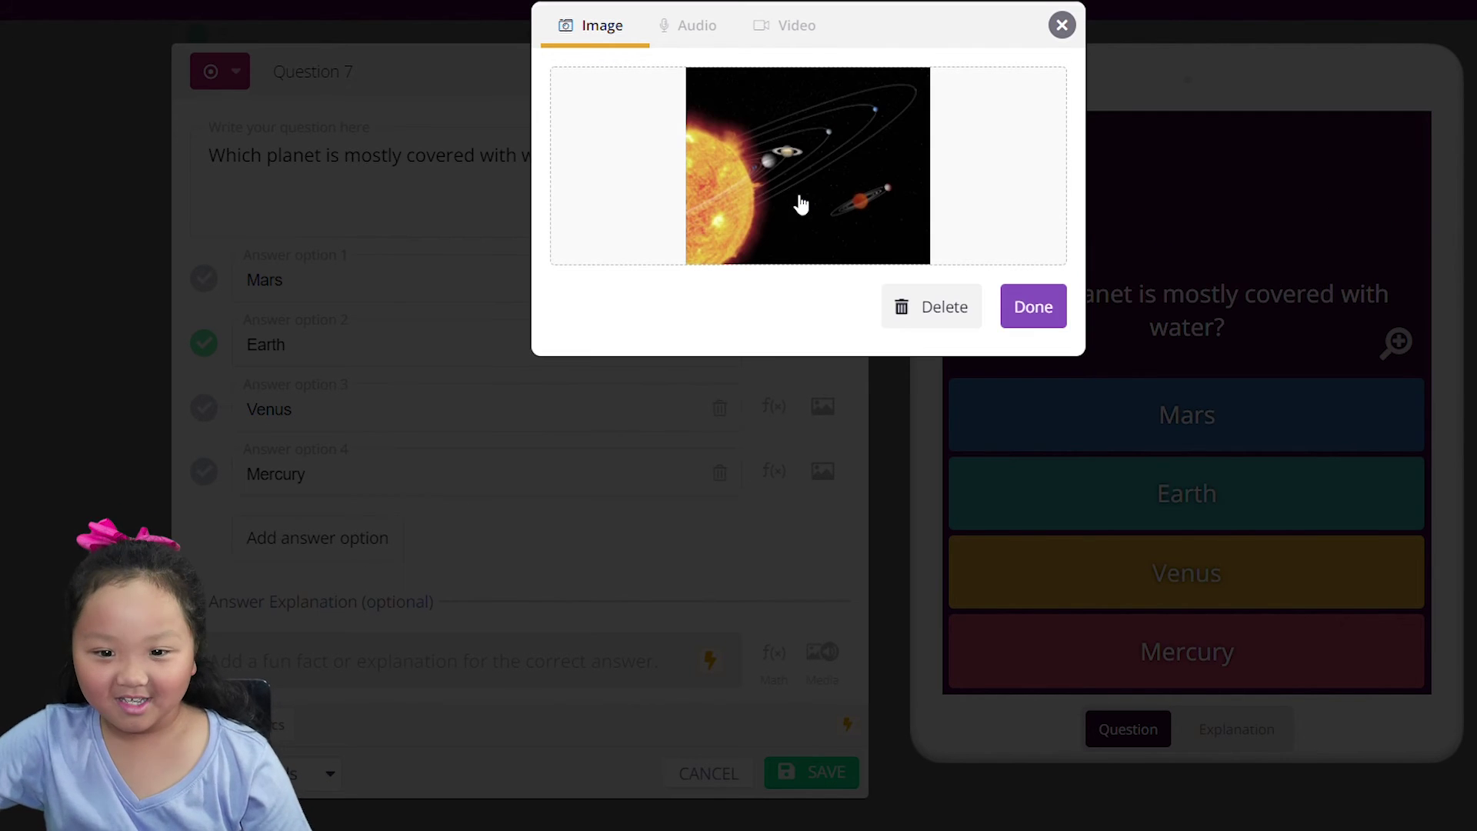
left_click(1031, 308)
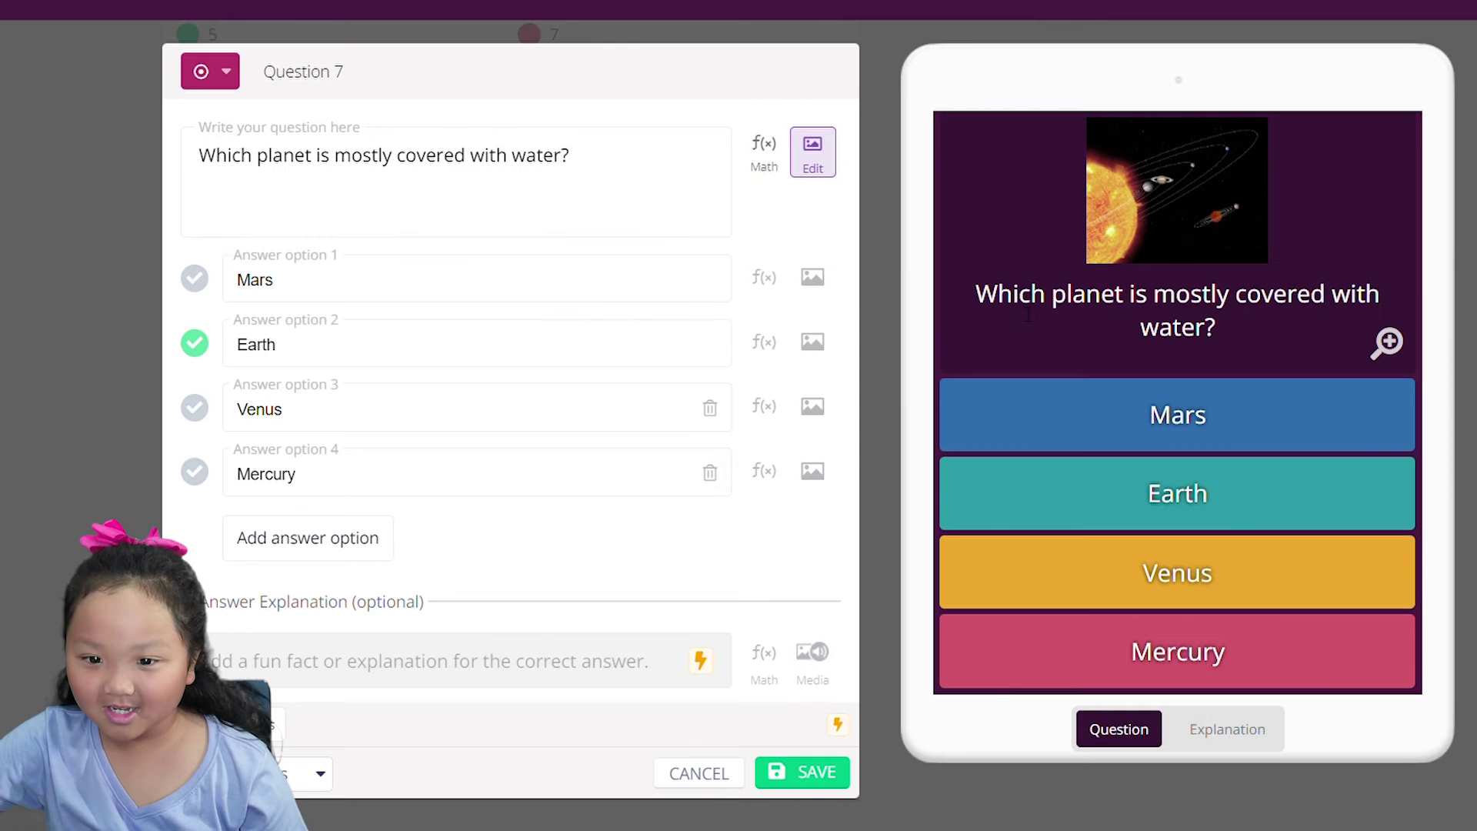
left_click(802, 771)
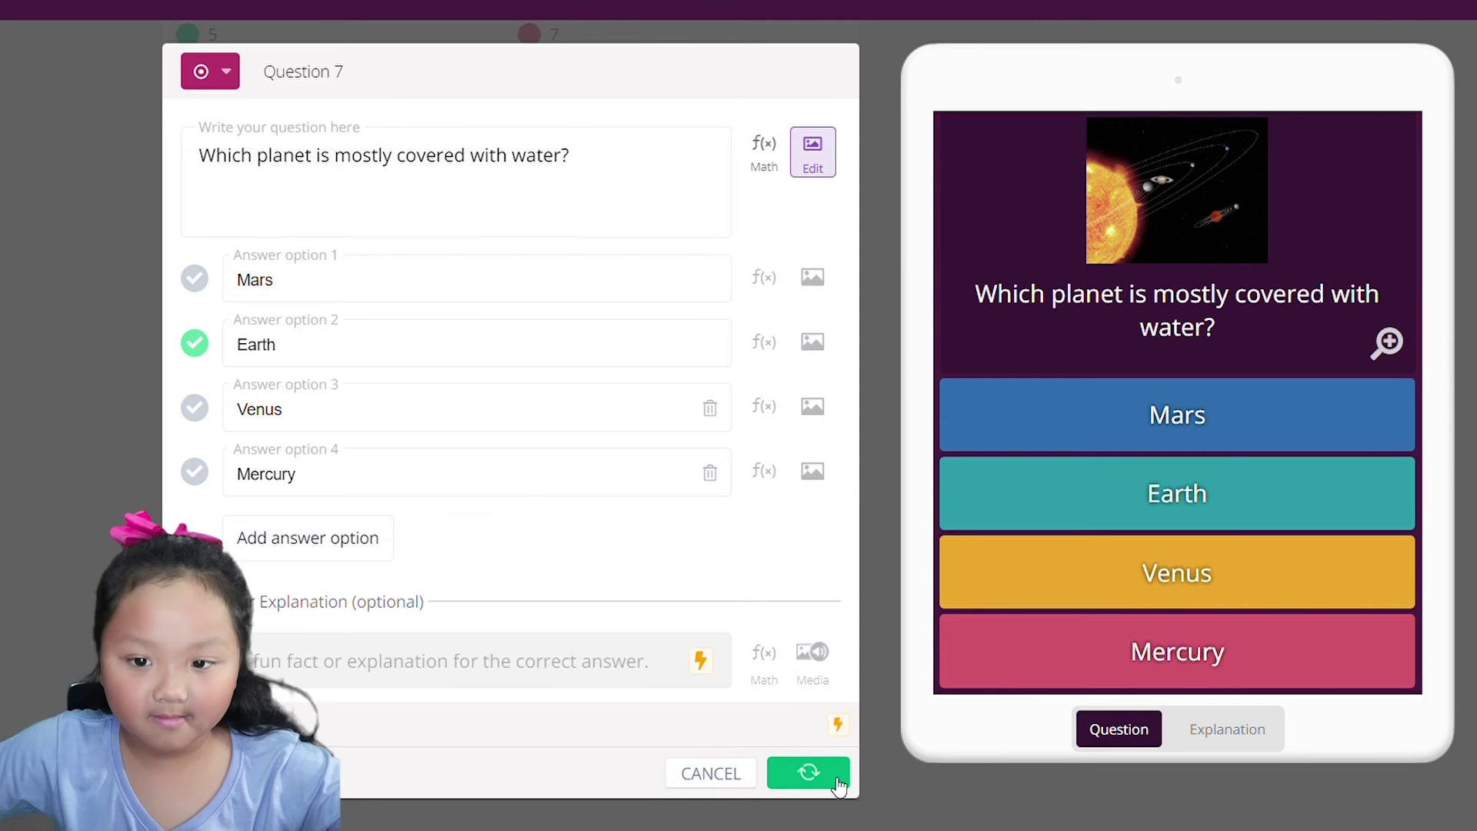
scroll(748, 433, "down", 3)
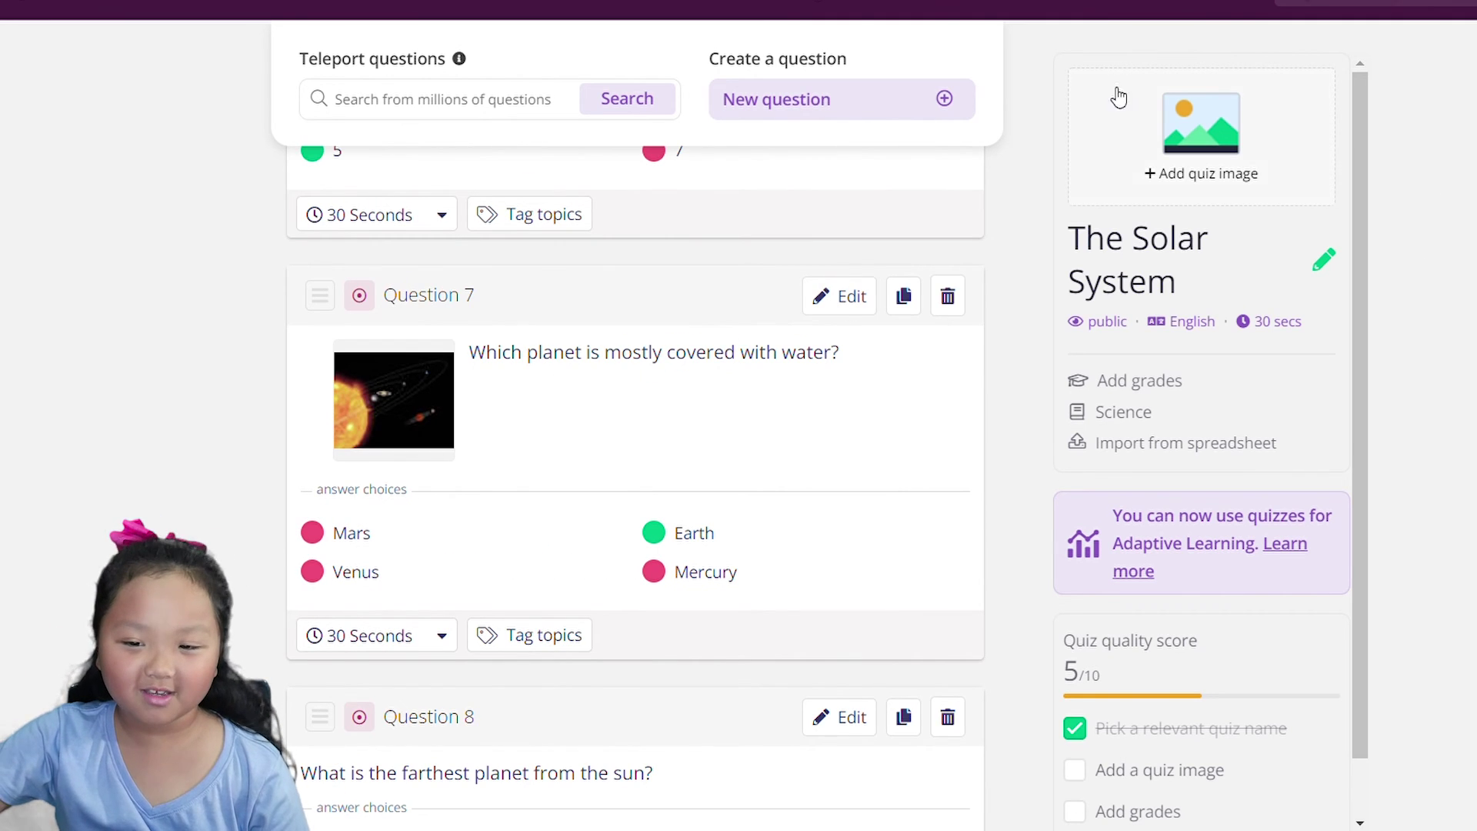
Step: Give the quiz the sun picture as its title image, set the grade range 2nd to 2nd, and save
left_click(1135, 140)
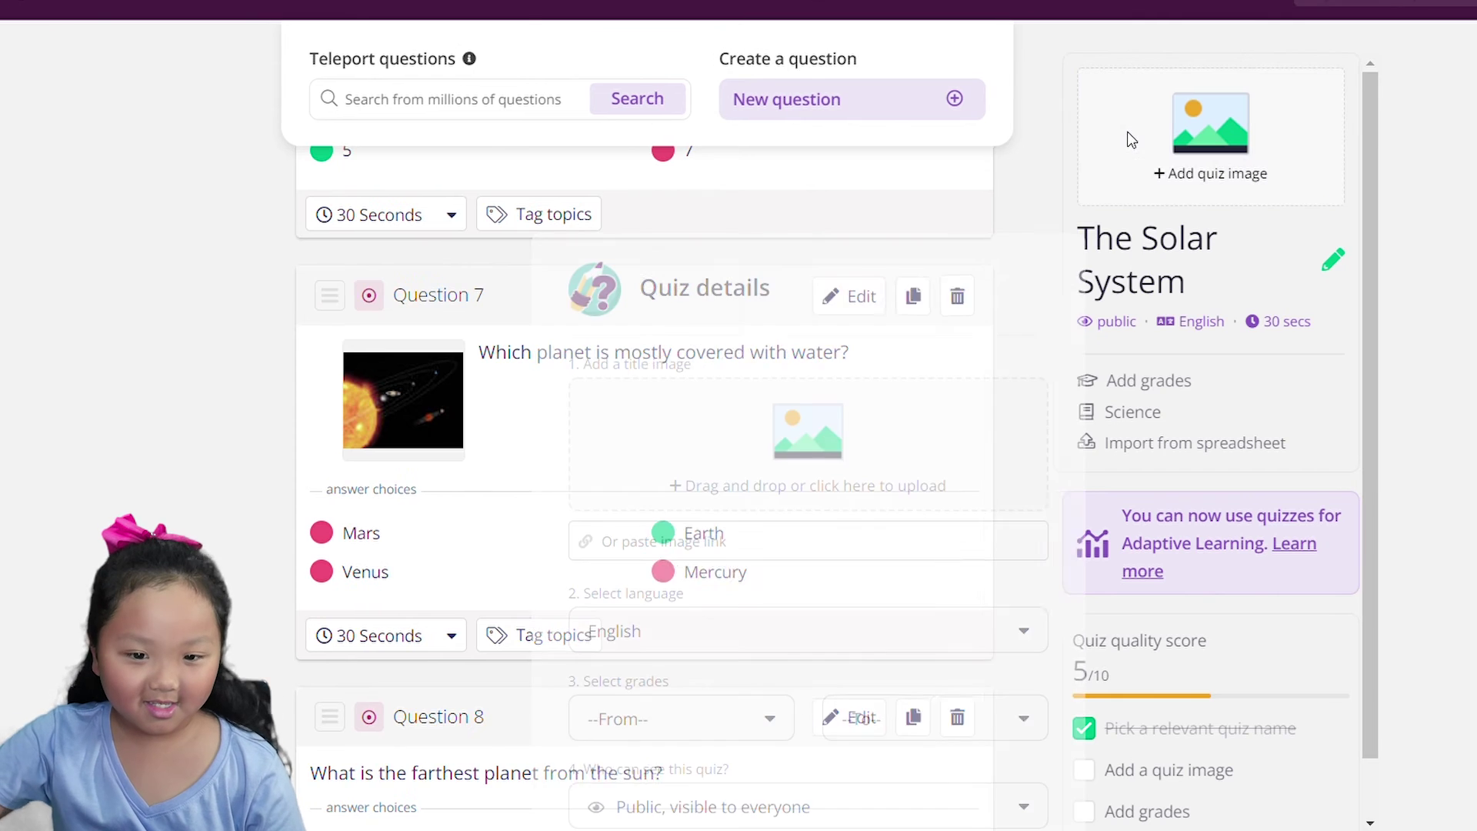
left_click(841, 246)
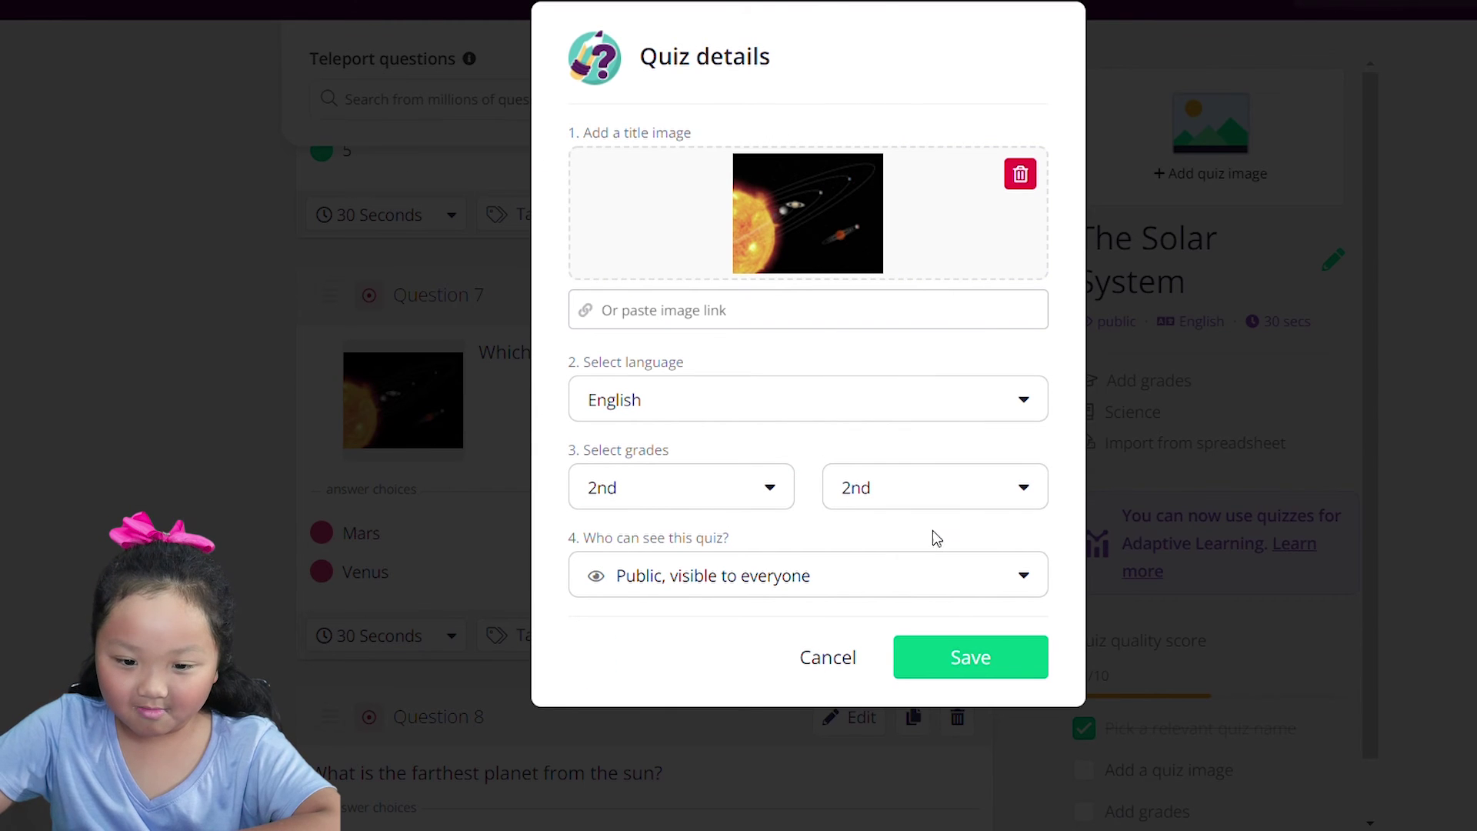
left_click(952, 496)
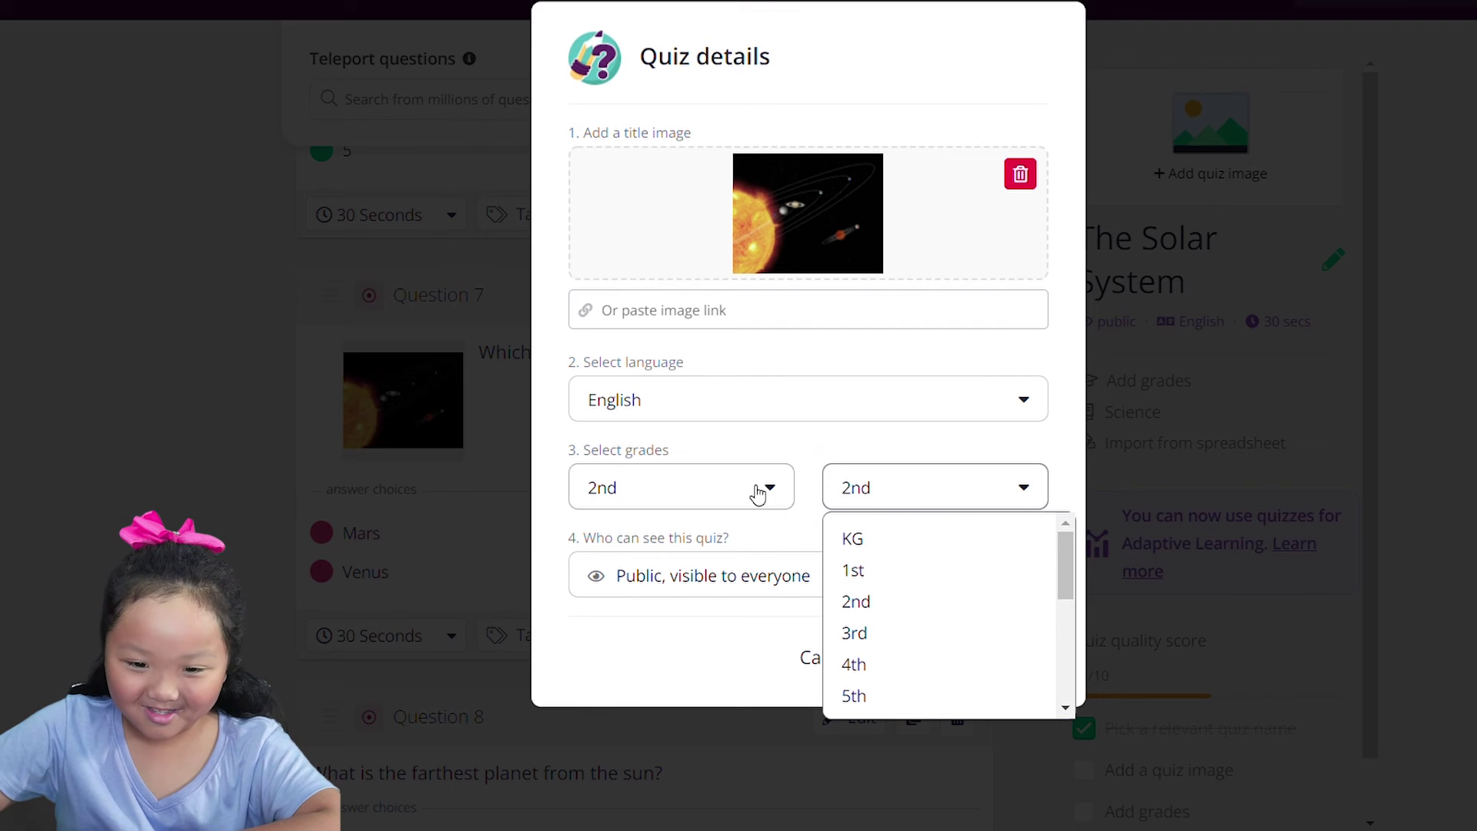
left_click(835, 461)
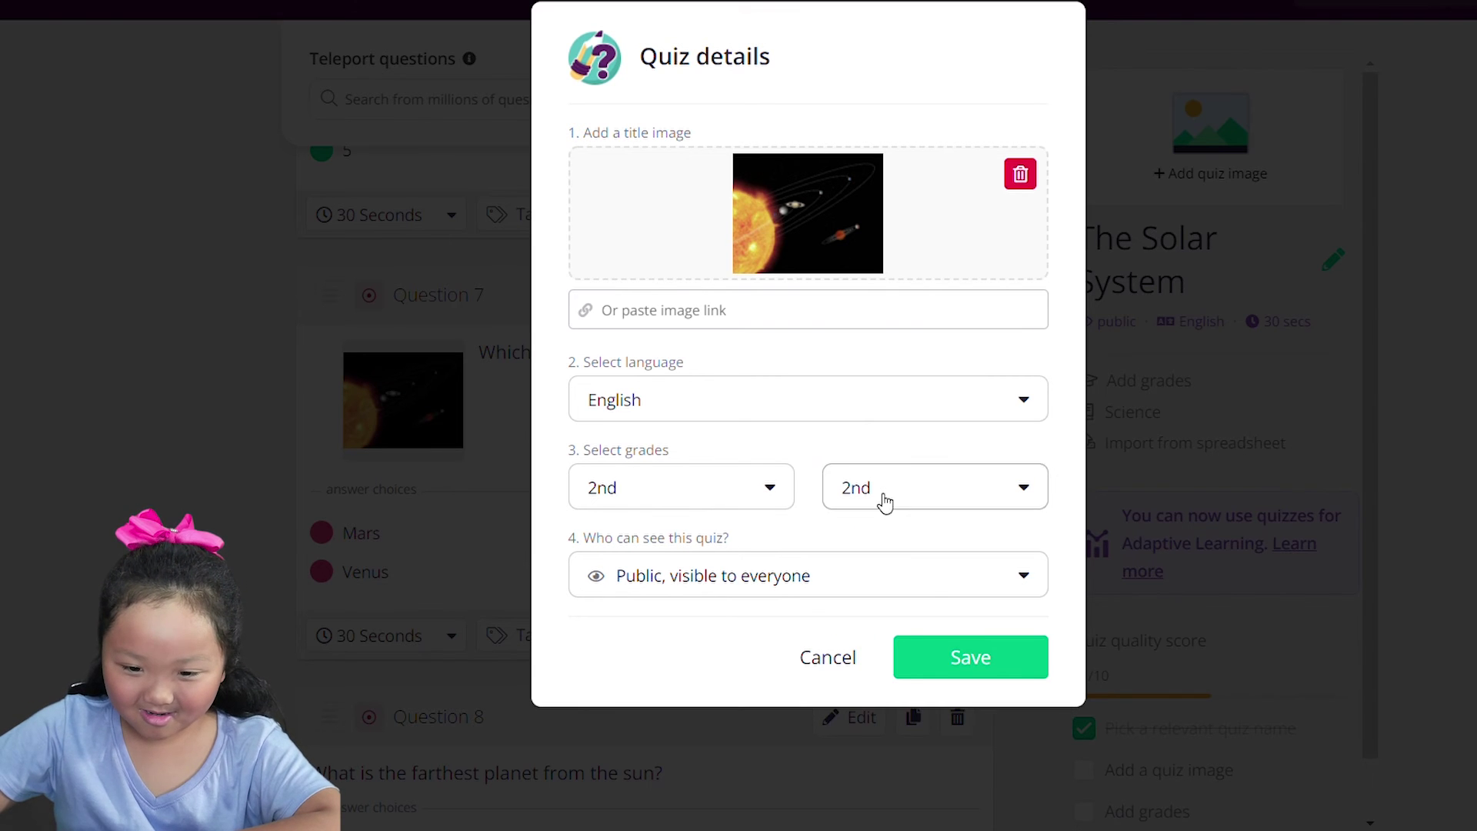
left_click(952, 663)
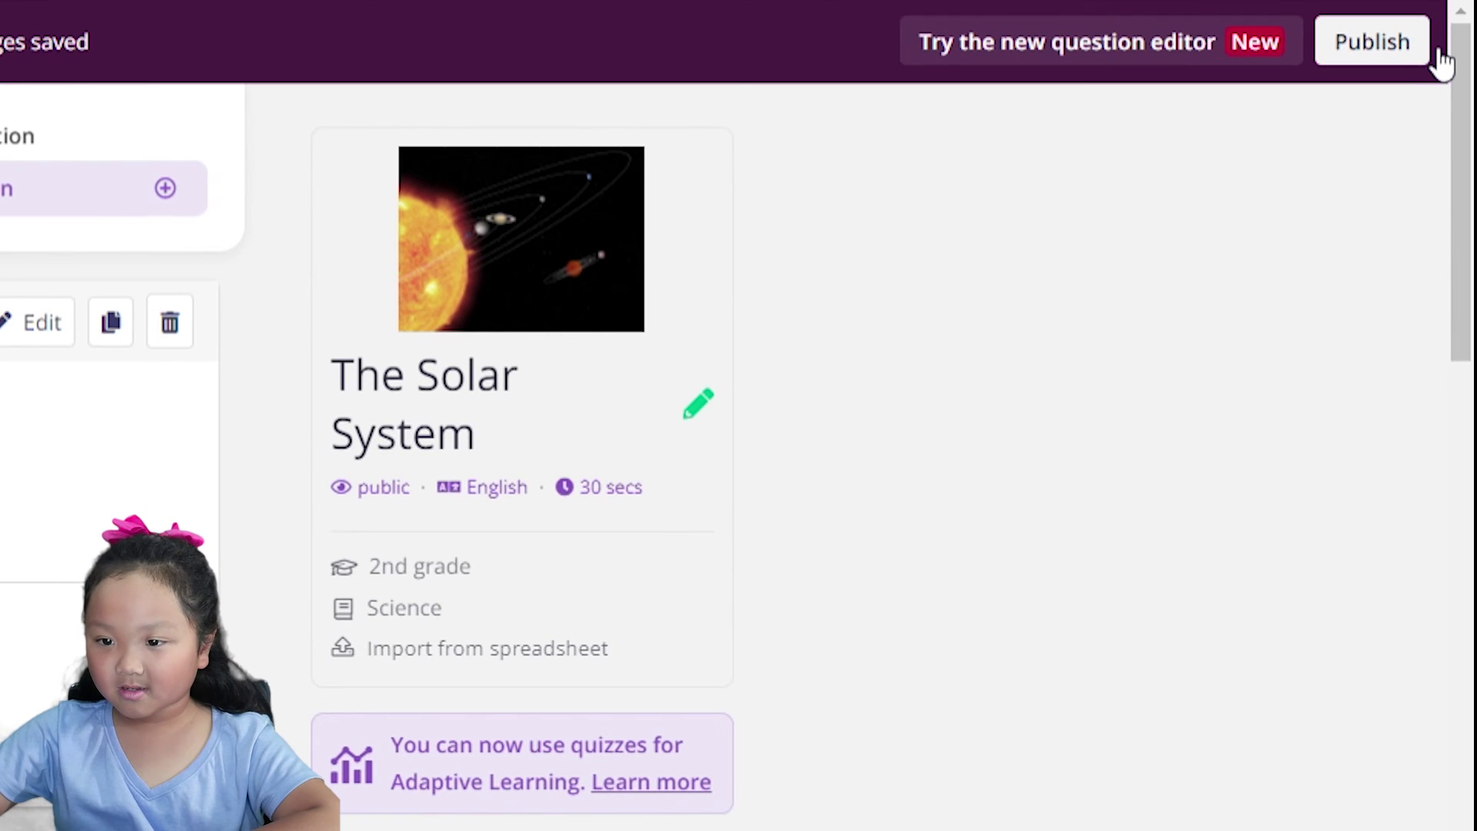
Step: Publish The Solar System quiz
left_click(1432, 48)
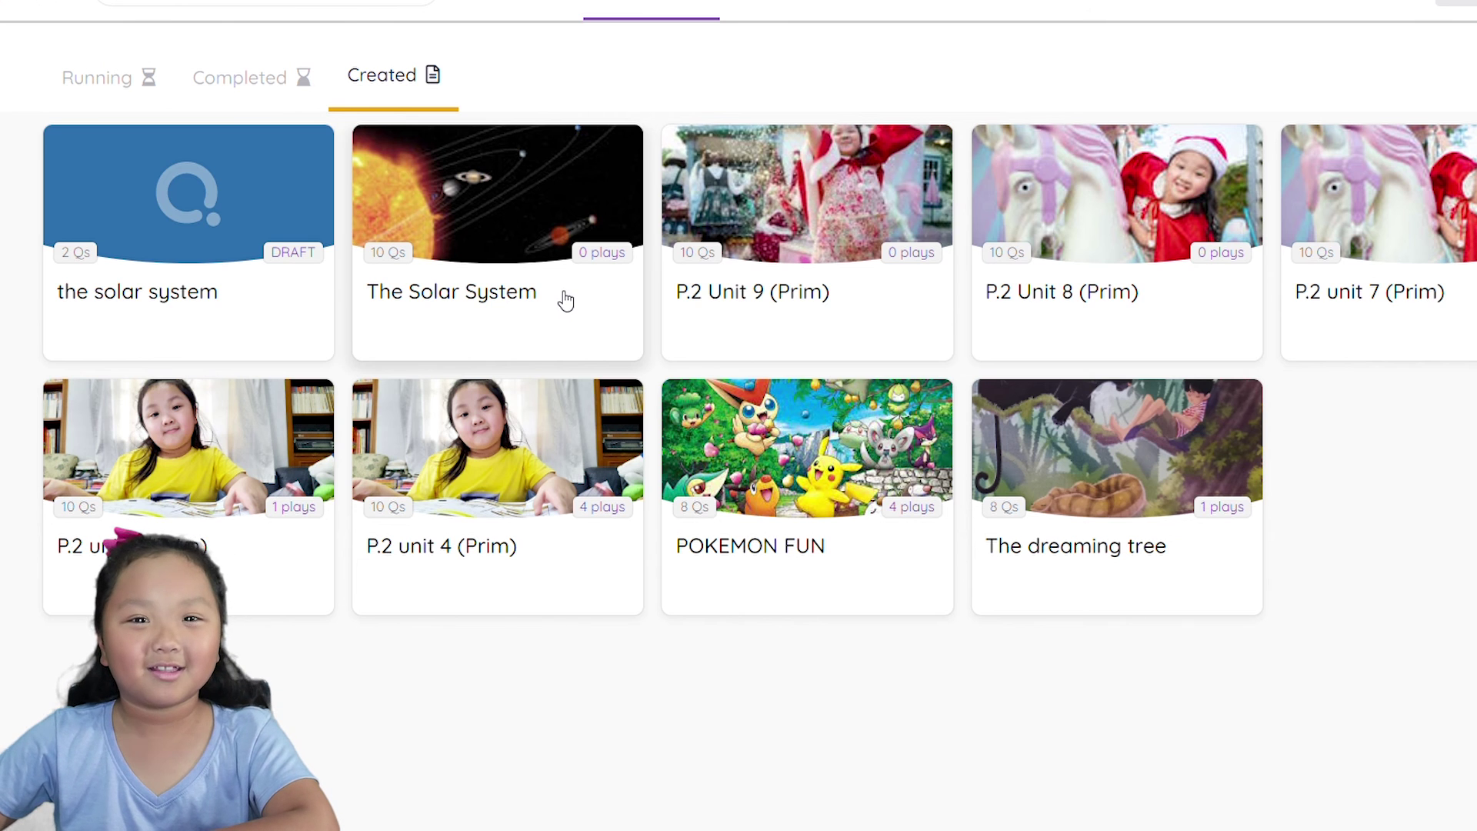
Step: Open The Solar System quiz summary and start it in Practice mode
left_click(558, 299)
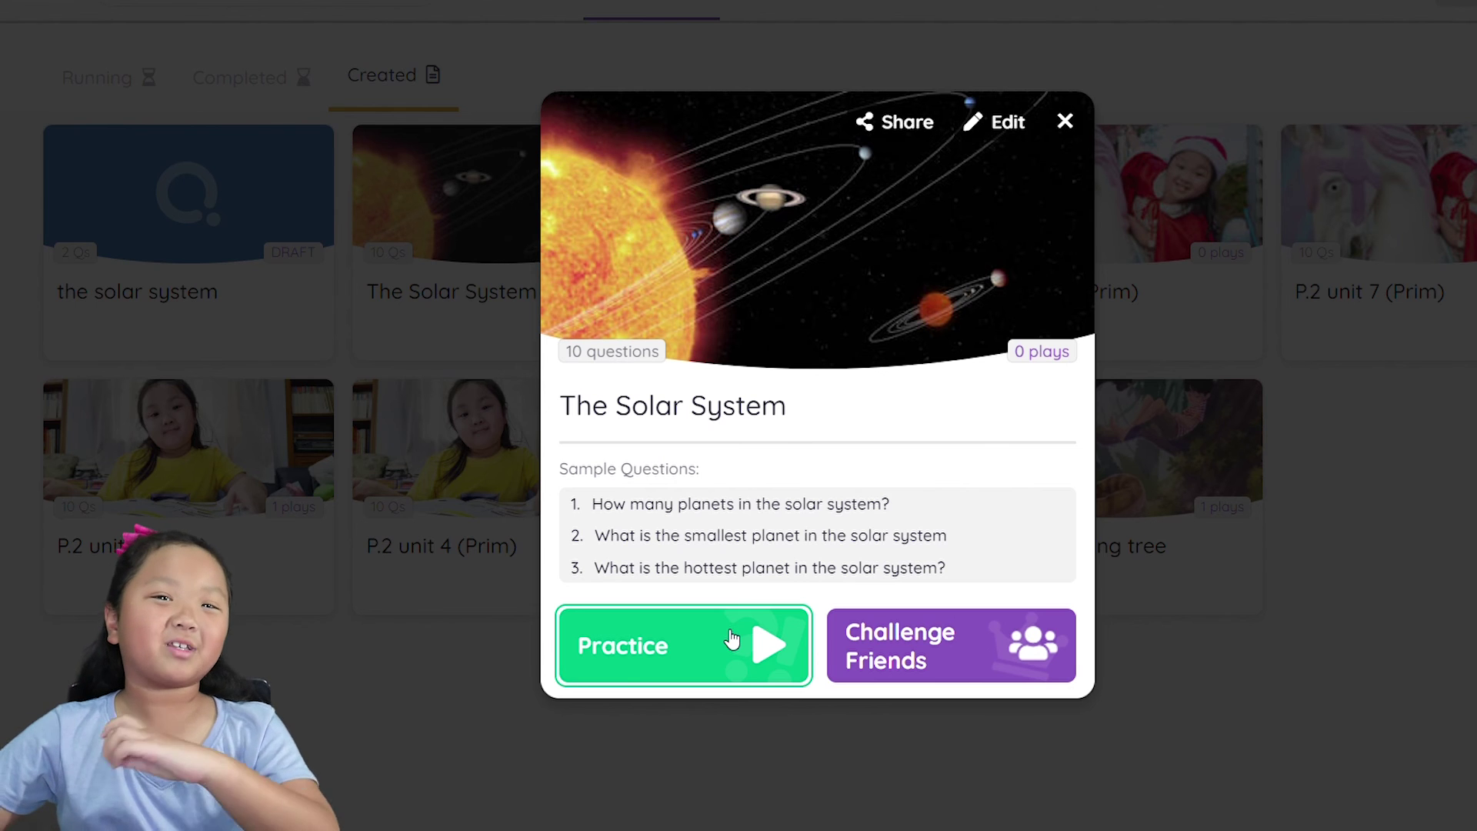
left_click(731, 638)
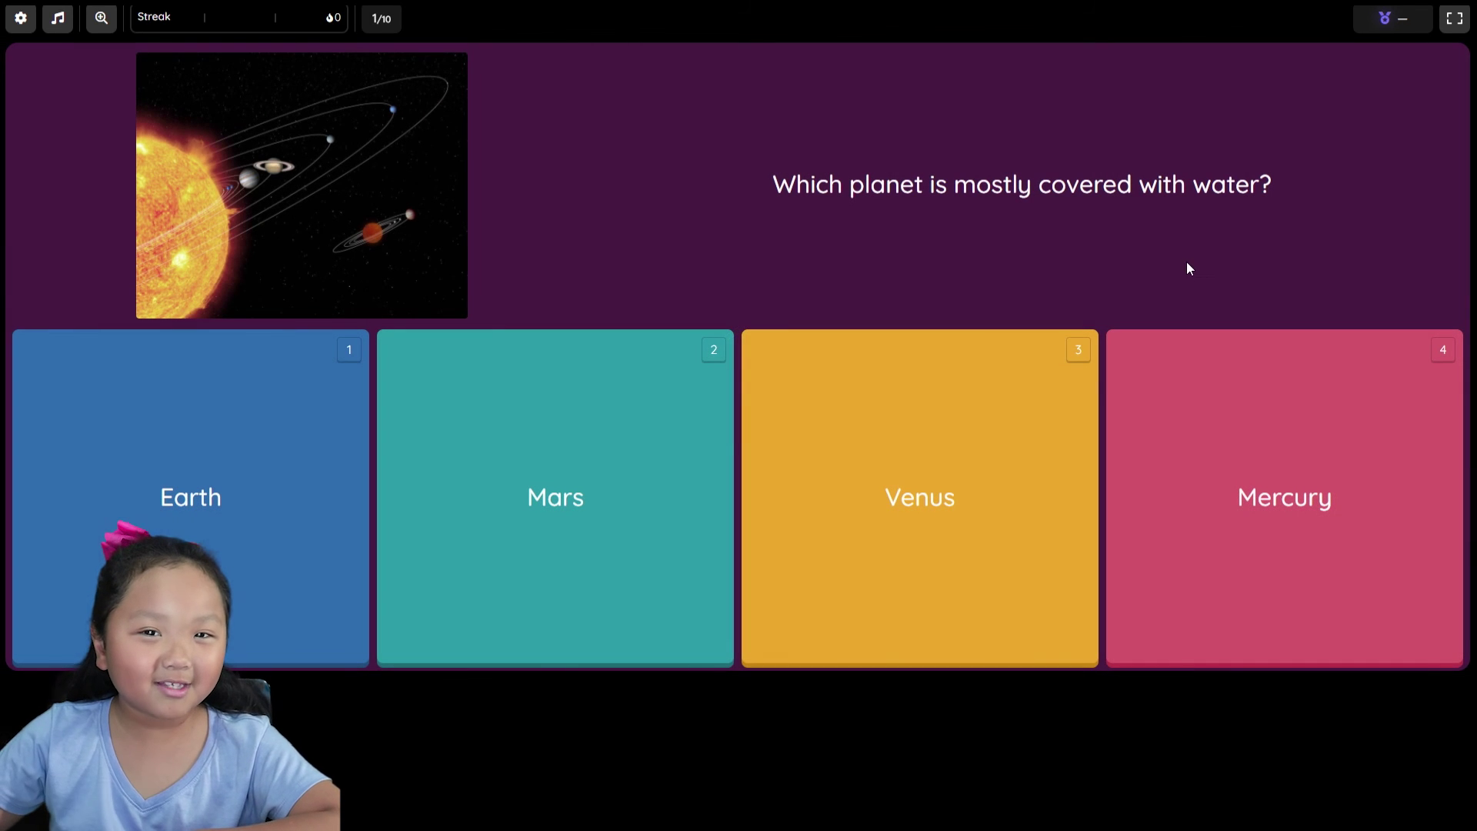
Step: Answer Earth, Europa, Neptune (using the x2 power-up), then Pluto for the first four questions
left_click(128, 491)
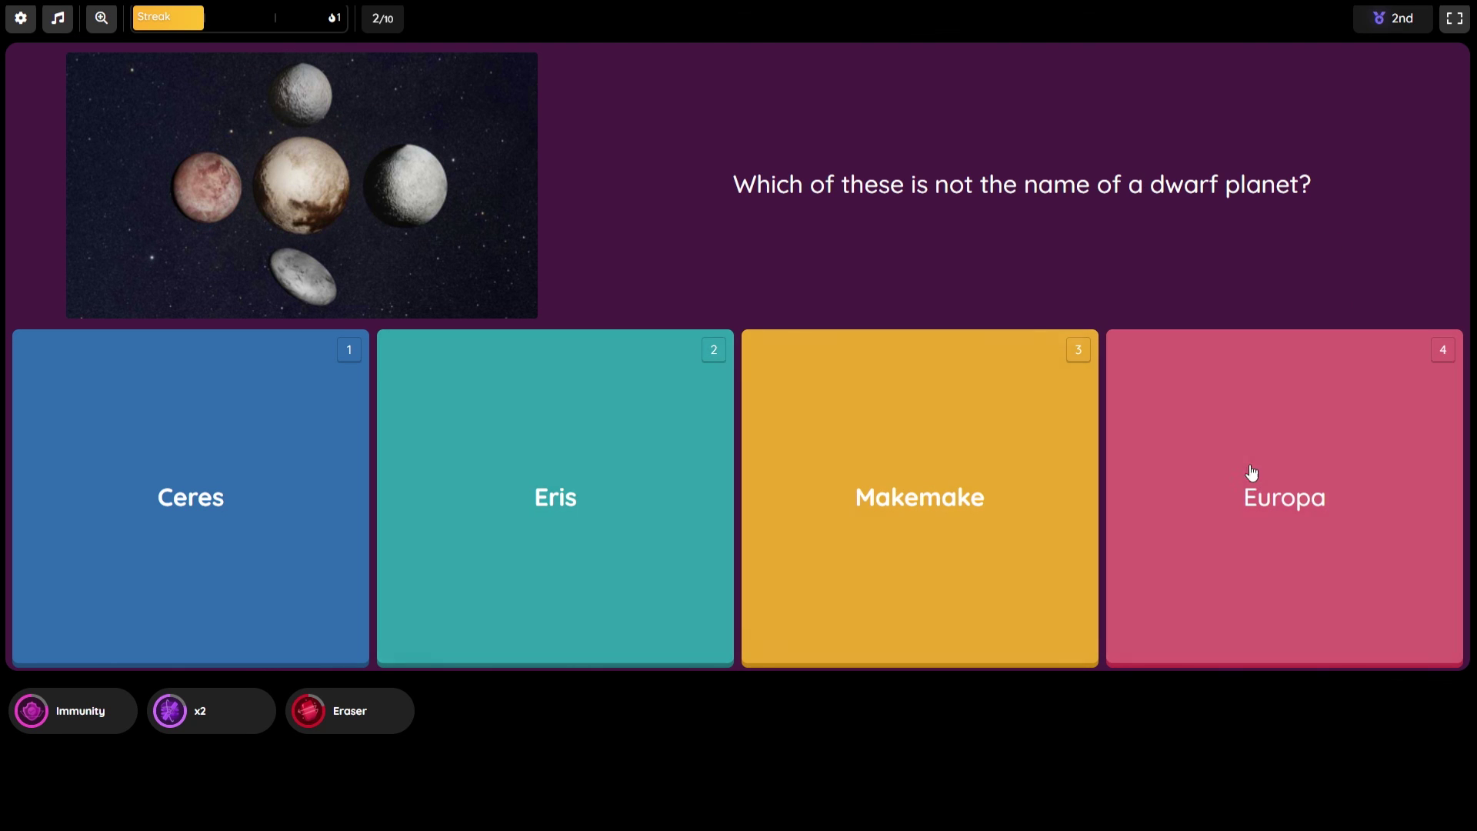
left_click(1196, 471)
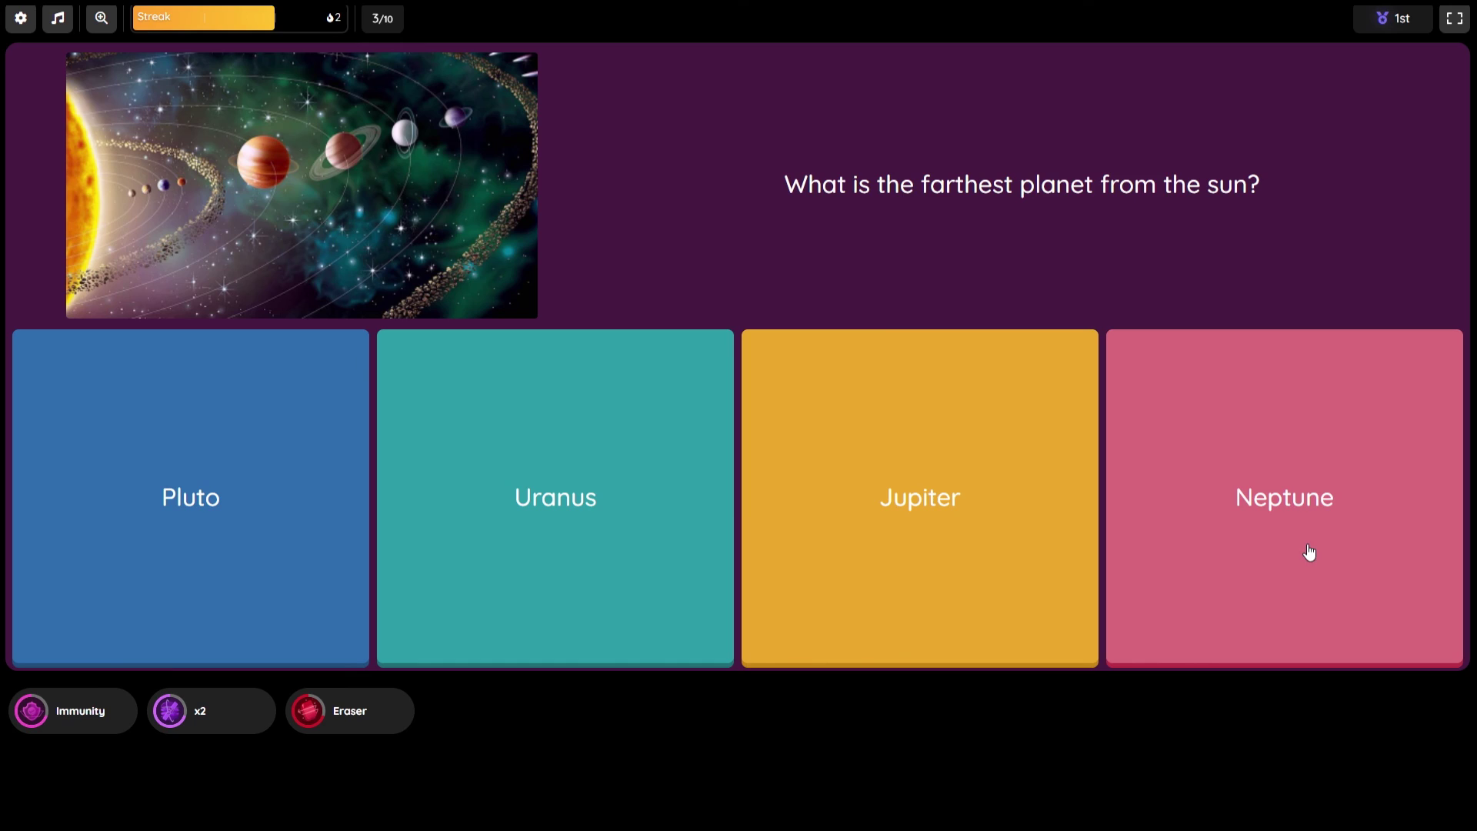
left_click(1304, 509)
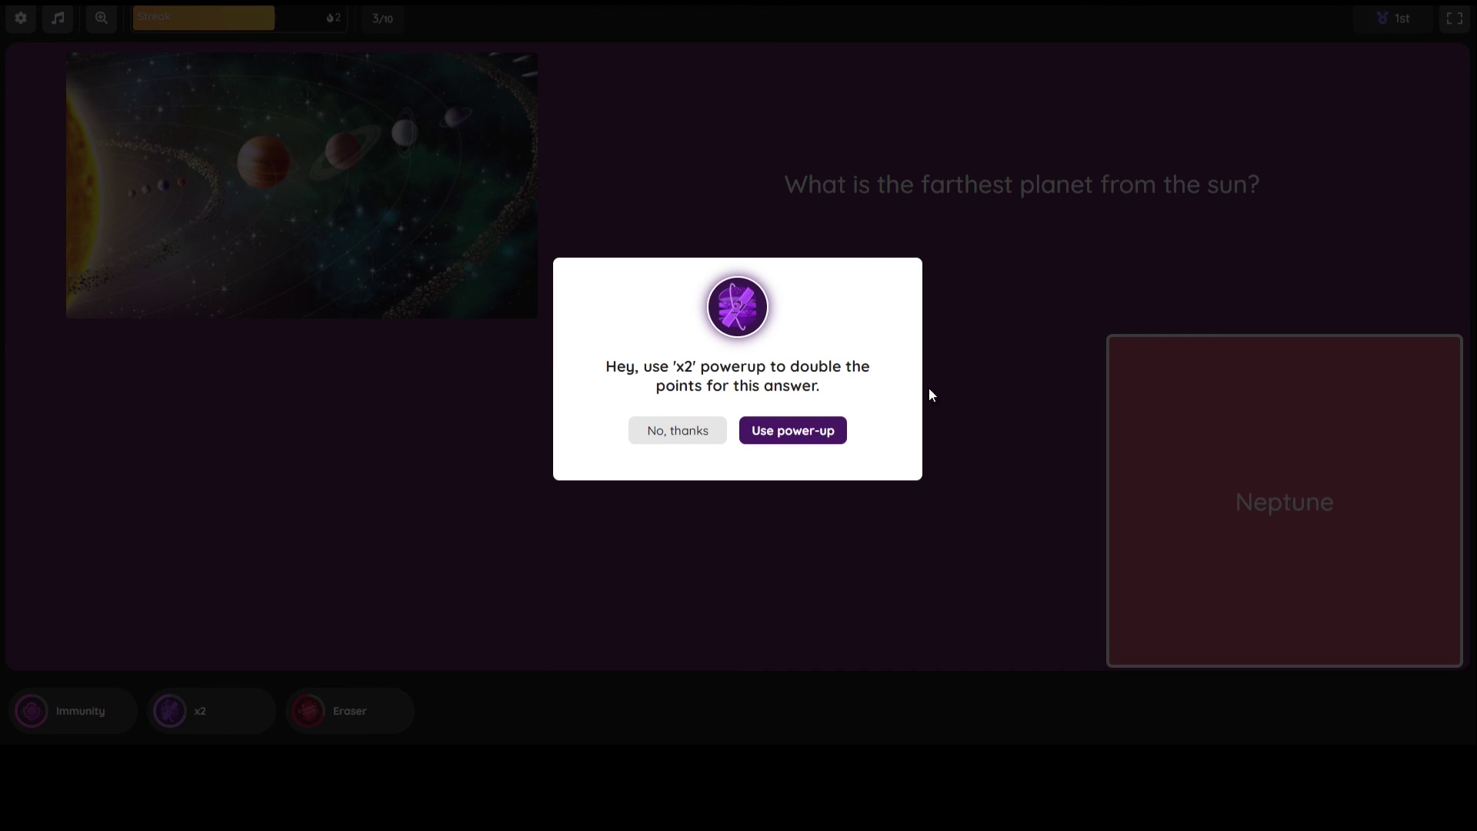
left_click(799, 437)
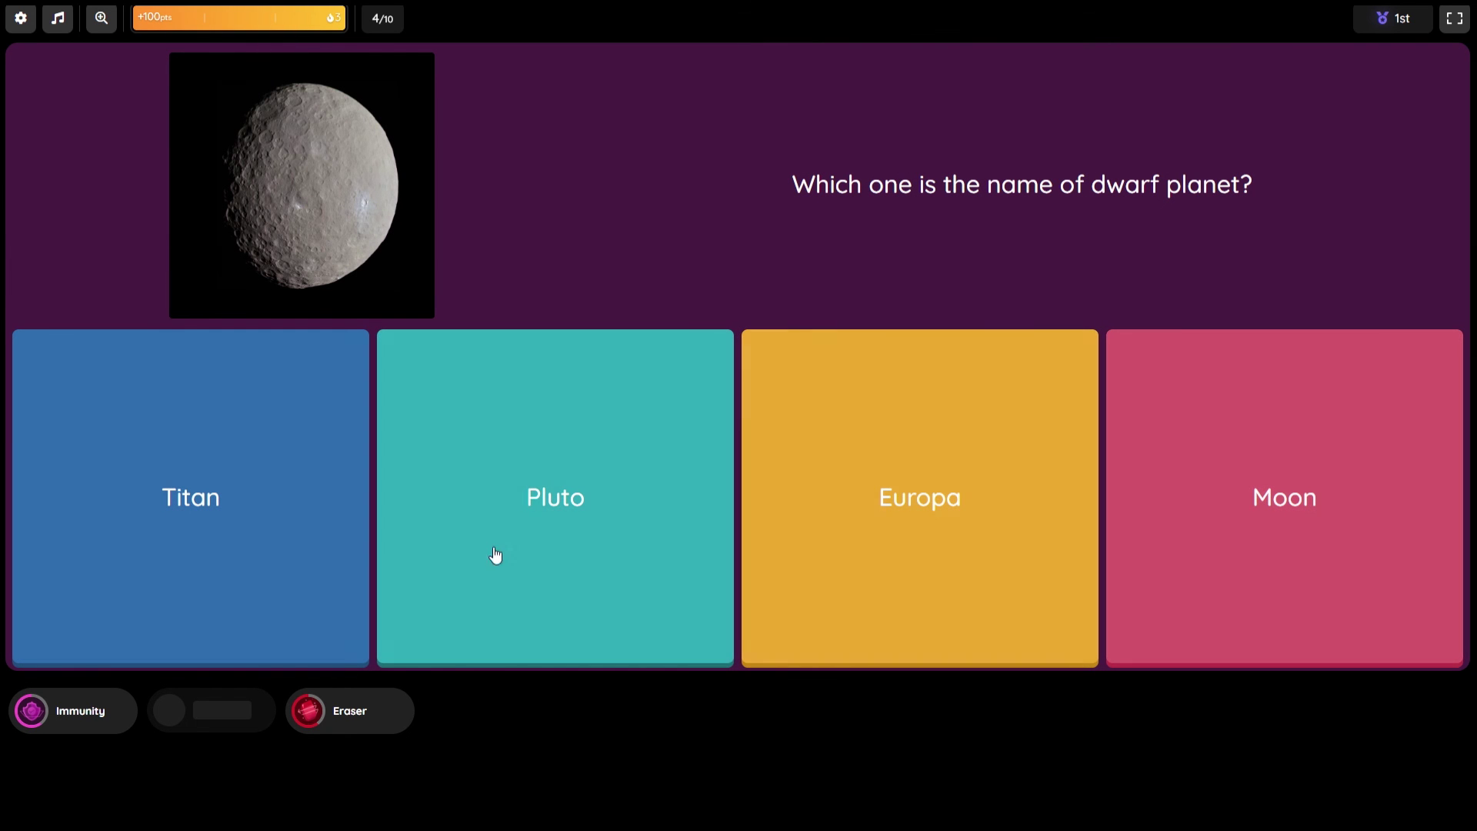
left_click(554, 431)
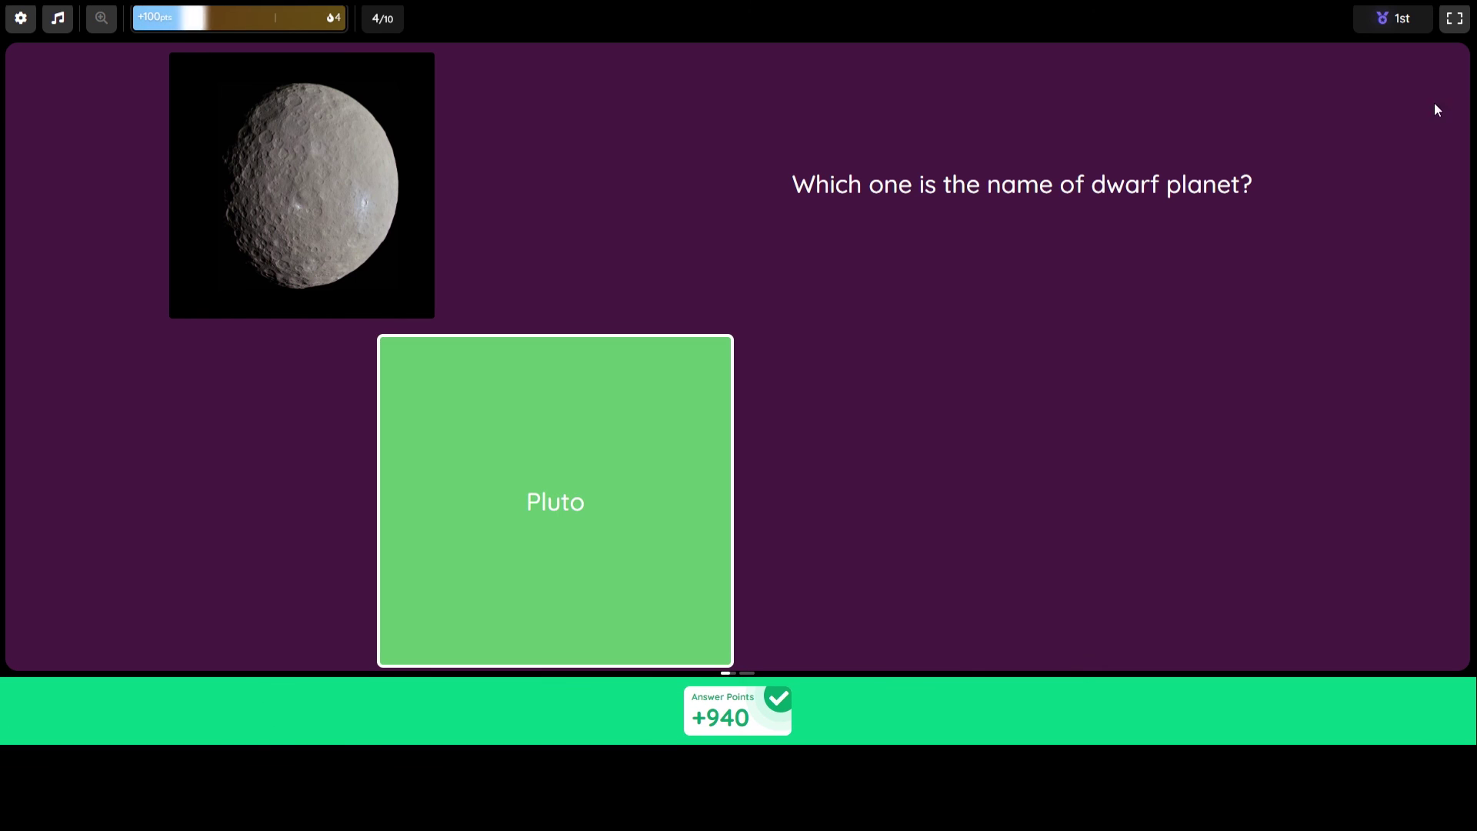